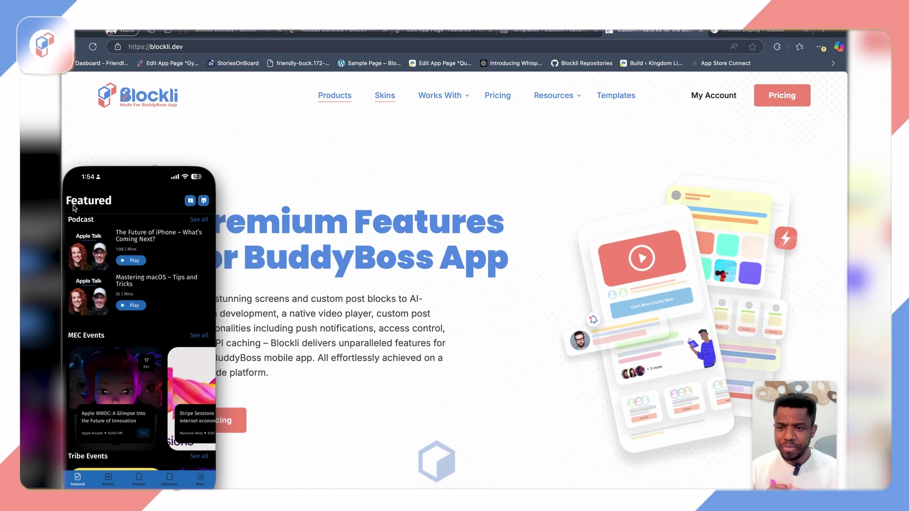
# - Move the mirrored phone window inward over the web page and look through the Featured screen's podcast and event sections
pyautogui.moveTo(138, 163)
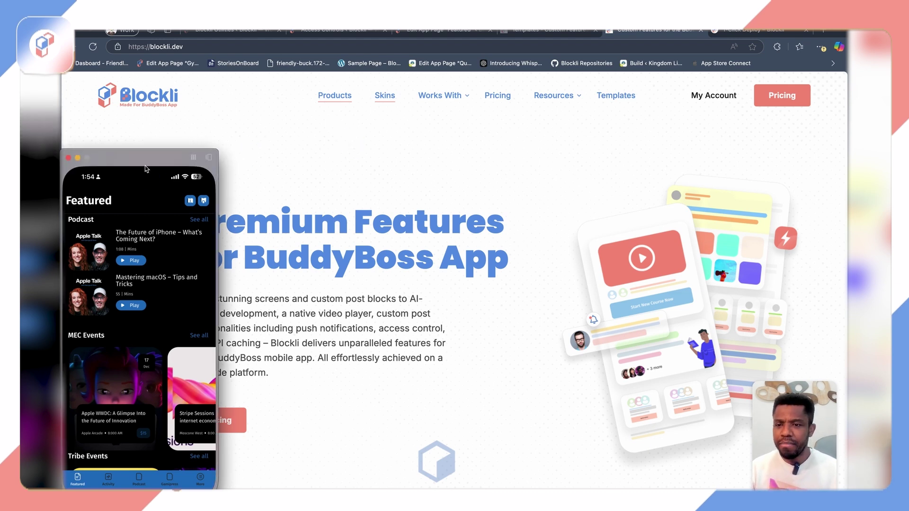
pyautogui.moveTo(137, 162); pyautogui.dragTo(305, 138)
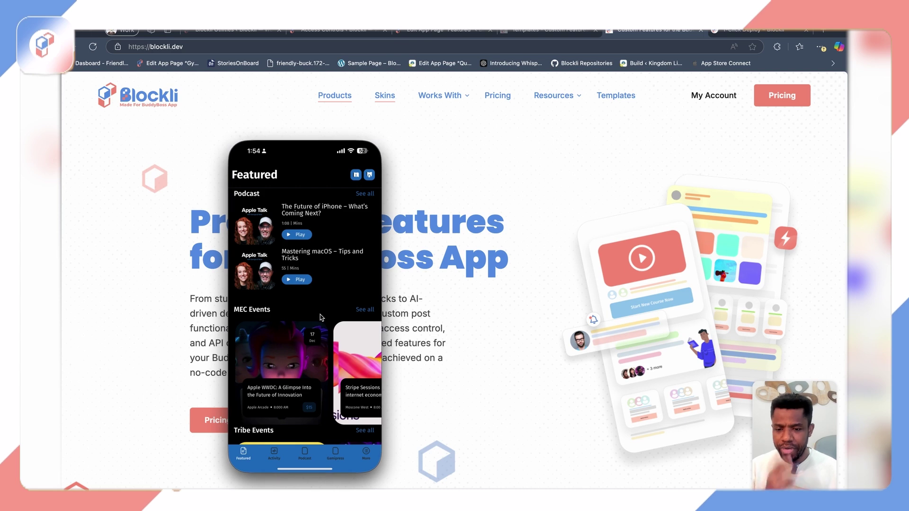
pyautogui.scroll(-5, 322, 356)
pyautogui.scroll(5, 327, 357)
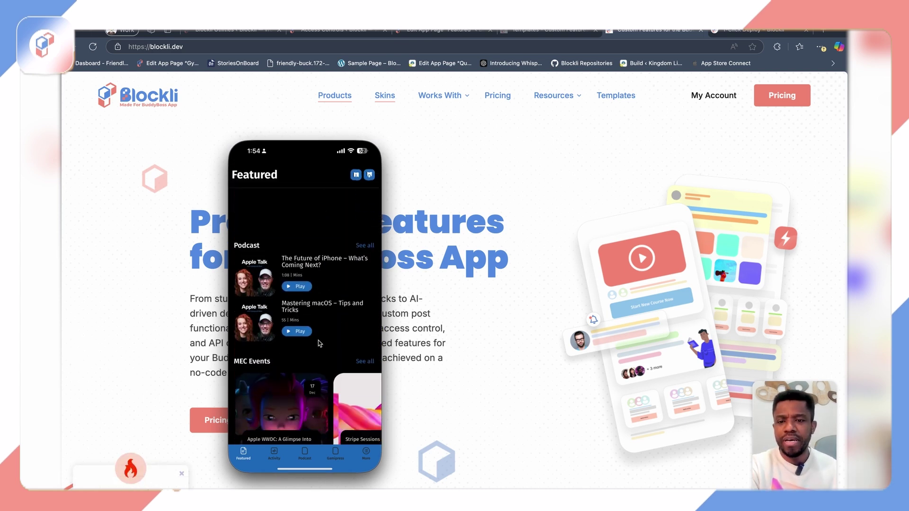
pyautogui.scroll(-5, 332, 357)
pyautogui.scroll(5, 324, 285)
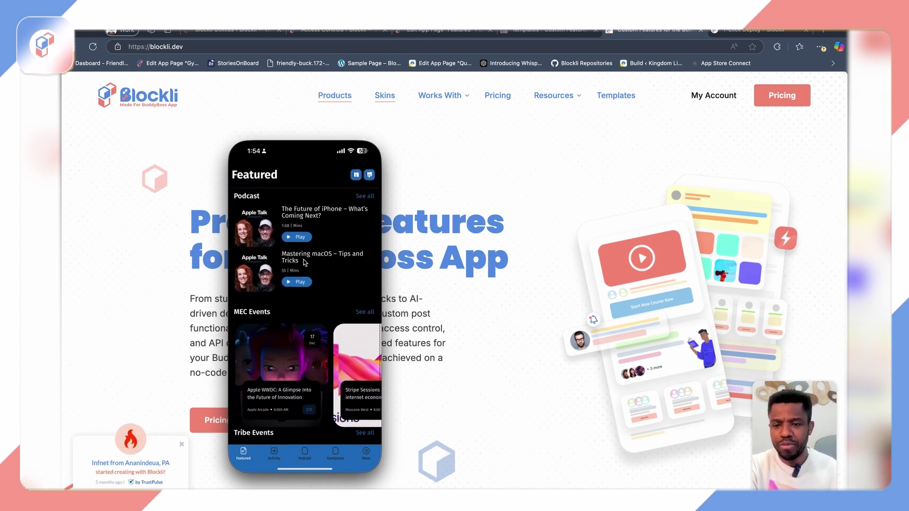
pyautogui.scroll(-1, 287, 345)
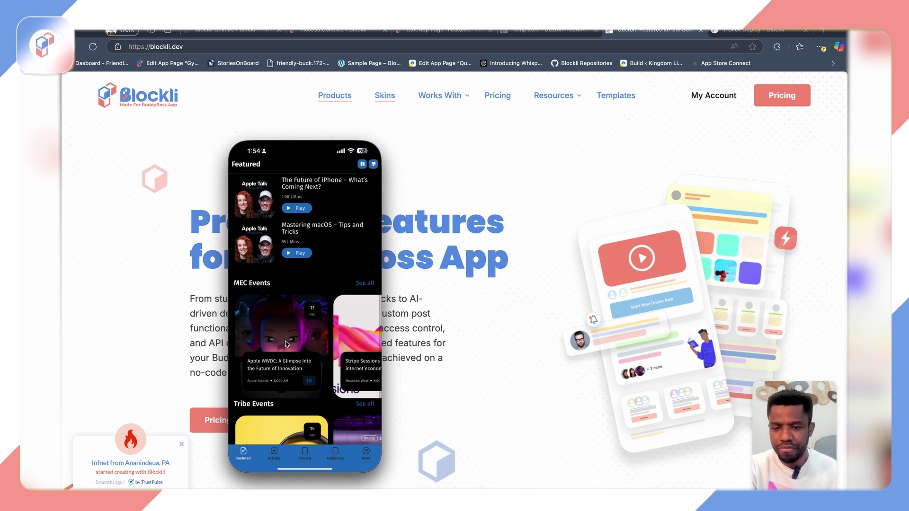
pyautogui.moveTo(290, 349); pyautogui.dragTo(291, 279)
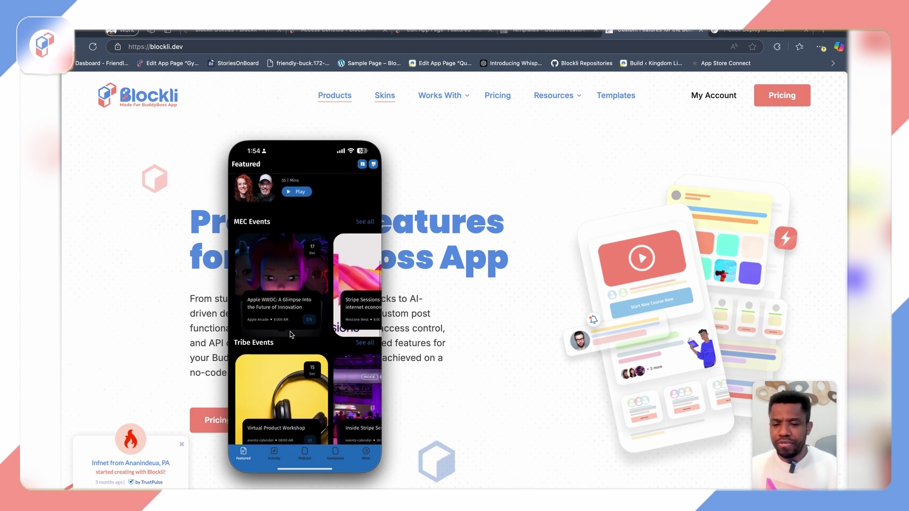
# - View the Apple WWDC and Stripe Sessions 2025 event details and the full MEC Events list, returning to the Featured screen
pyautogui.click(285, 307)
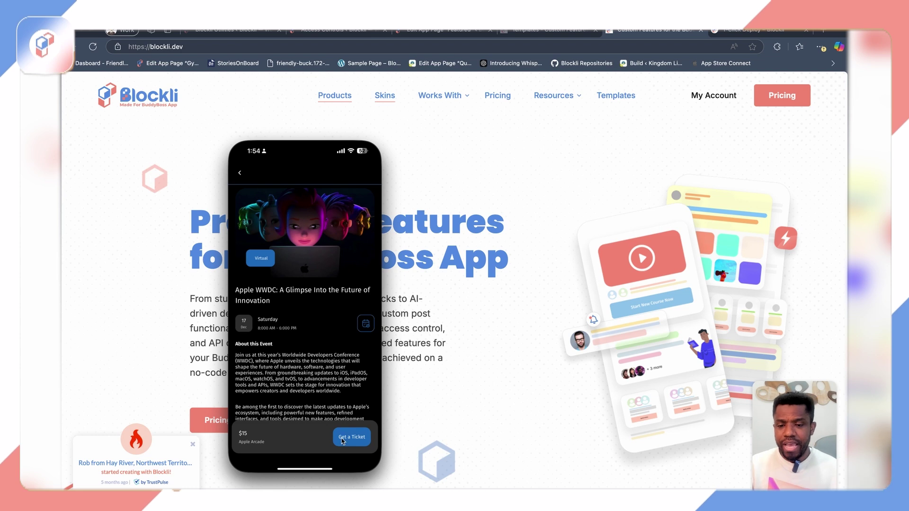
pyautogui.click(240, 174)
pyautogui.click(342, 294)
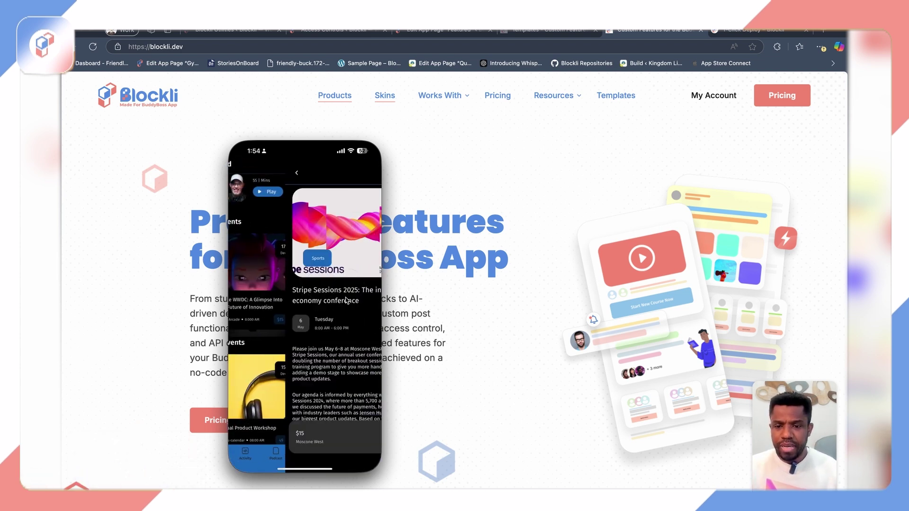
pyautogui.click(250, 175)
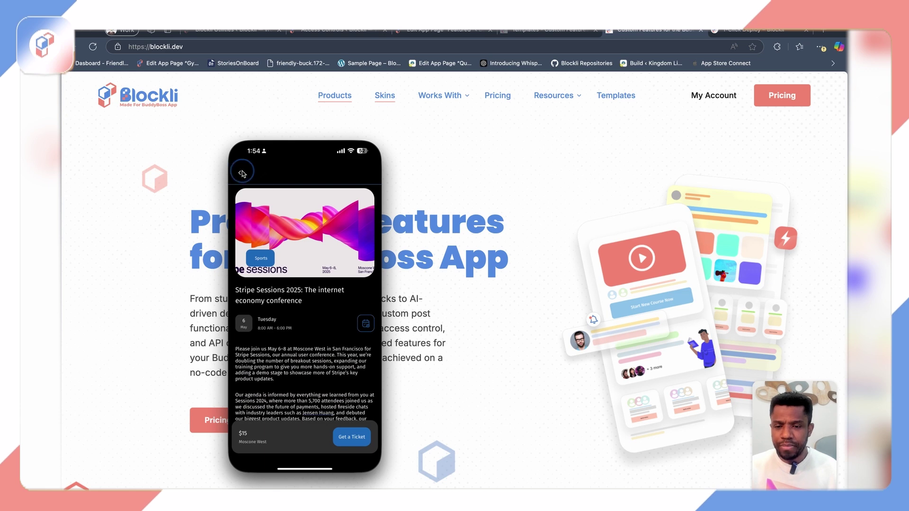
pyautogui.click(364, 222)
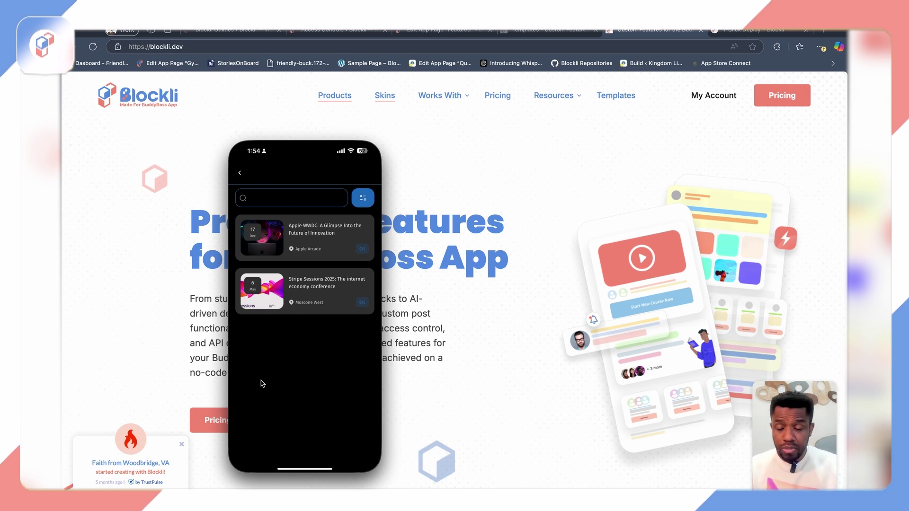
pyautogui.click(240, 175)
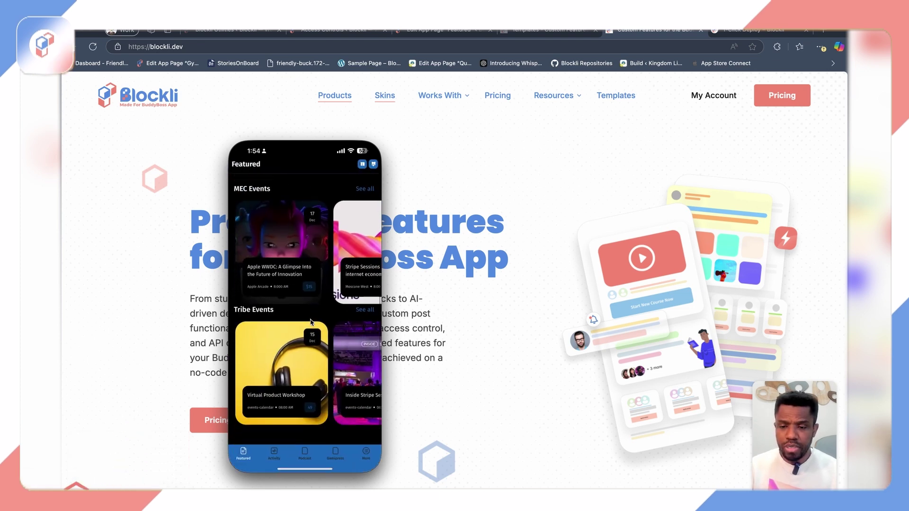
# - View the detail pages of the Tribe events Virtual Product Workshop and Inside Stripe Sessions, including the latter's description
pyautogui.click(280, 362)
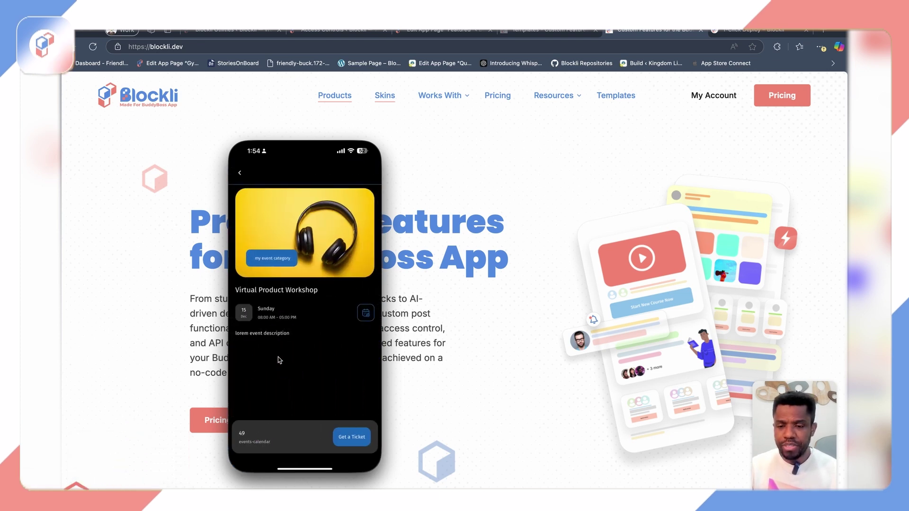
pyautogui.click(241, 175)
pyautogui.click(300, 297)
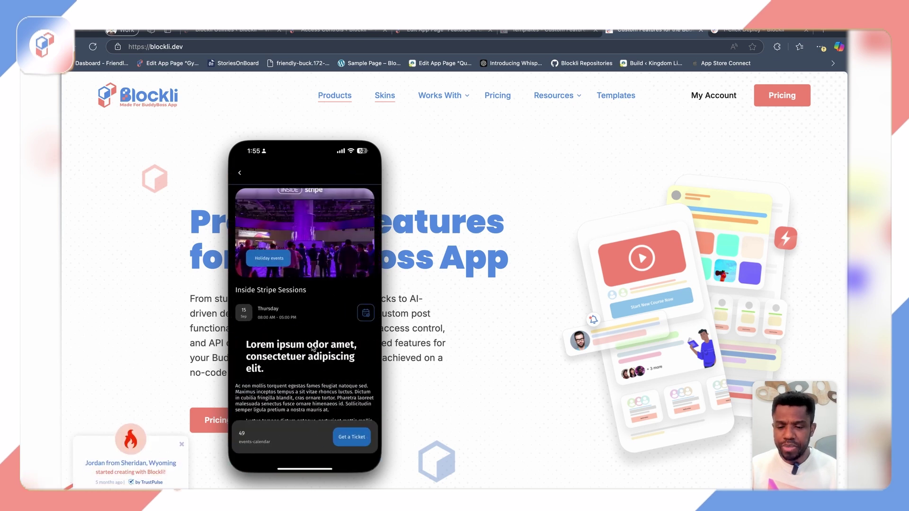
pyautogui.scroll(-5, 312, 349)
pyautogui.scroll(4, 312, 348)
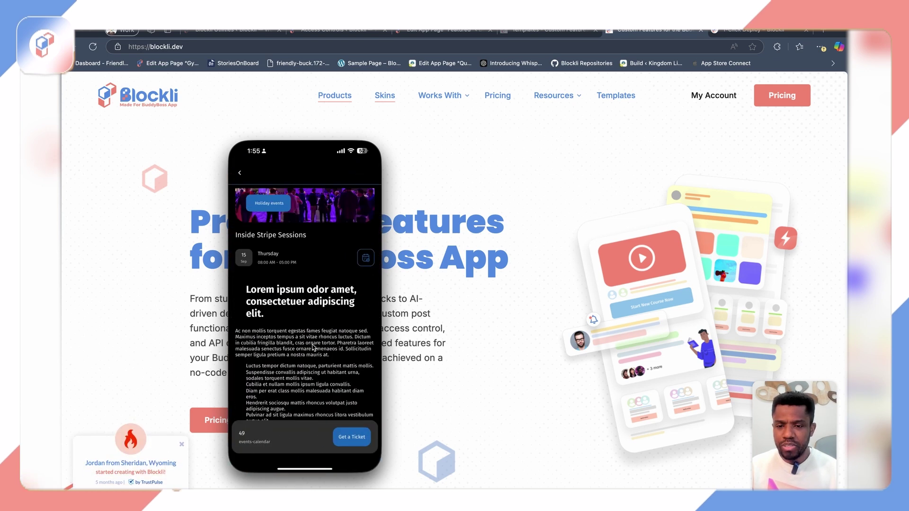
pyautogui.scroll(2, 313, 349)
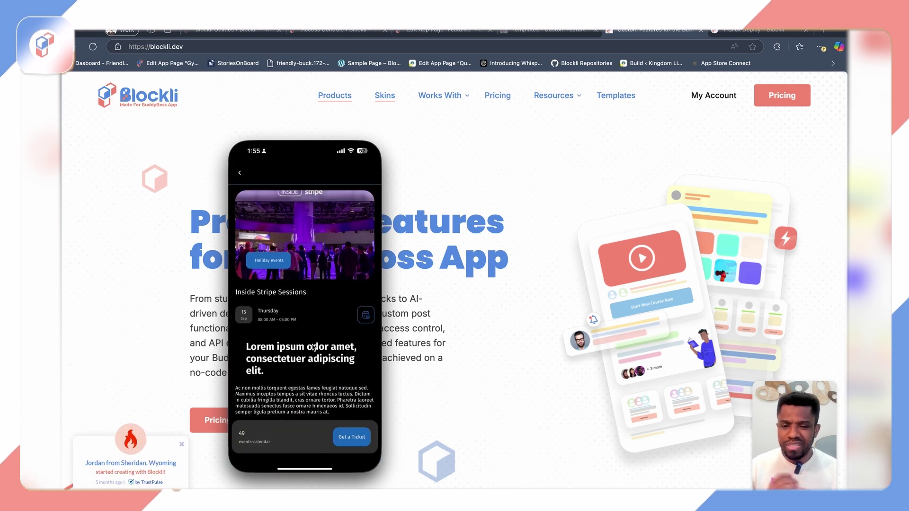
# - Open the ticket purchase screen for Inside Stripe Sessions and return to the Featured screen without buying
pyautogui.click(358, 437)
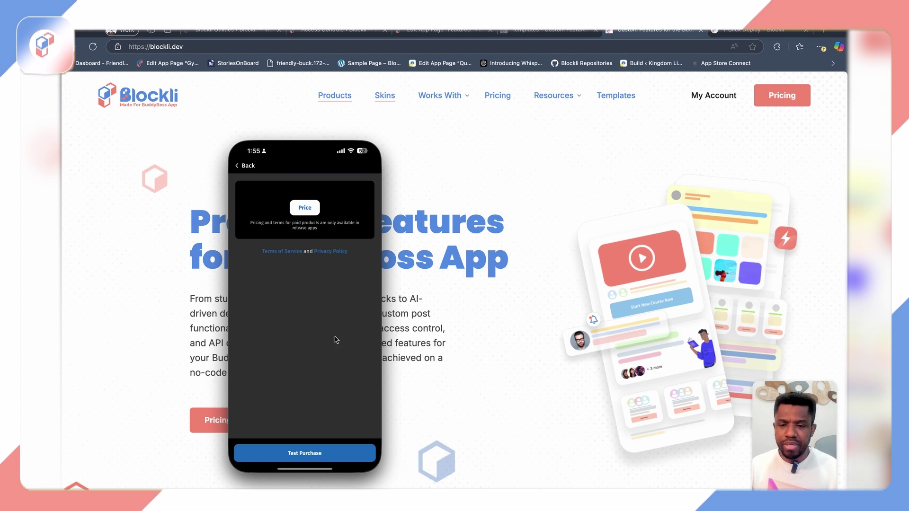
pyautogui.click(244, 167)
pyautogui.click(241, 174)
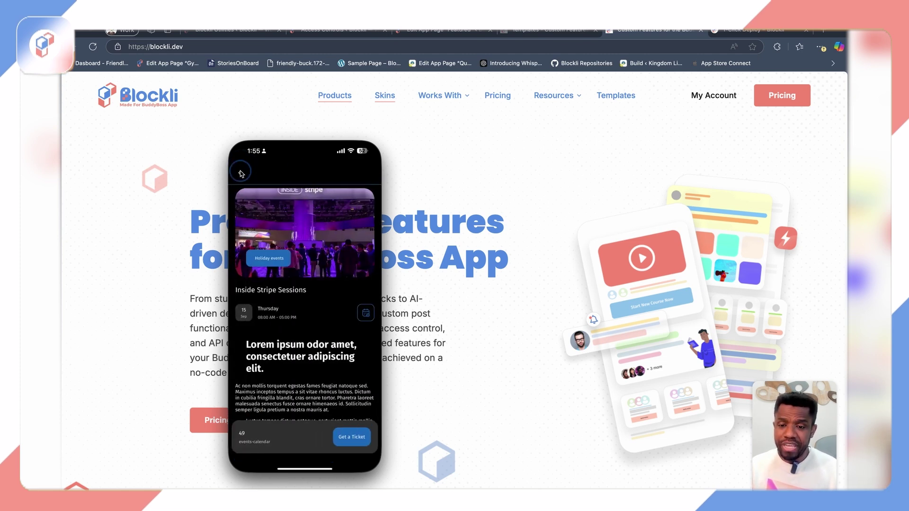
# - Open the ticket registration form for Virtual Product Workshop, cancel it and return to the Featured screen's event sections
pyautogui.click(321, 436)
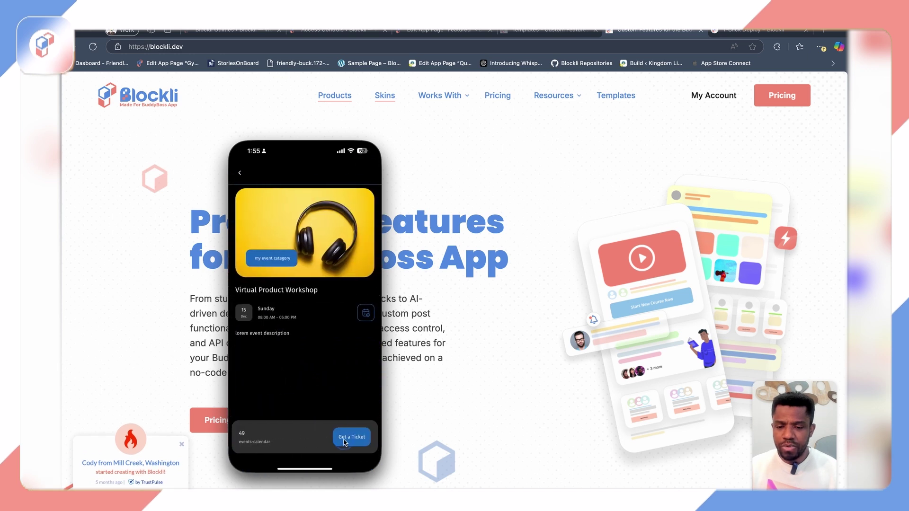
pyautogui.click(350, 437)
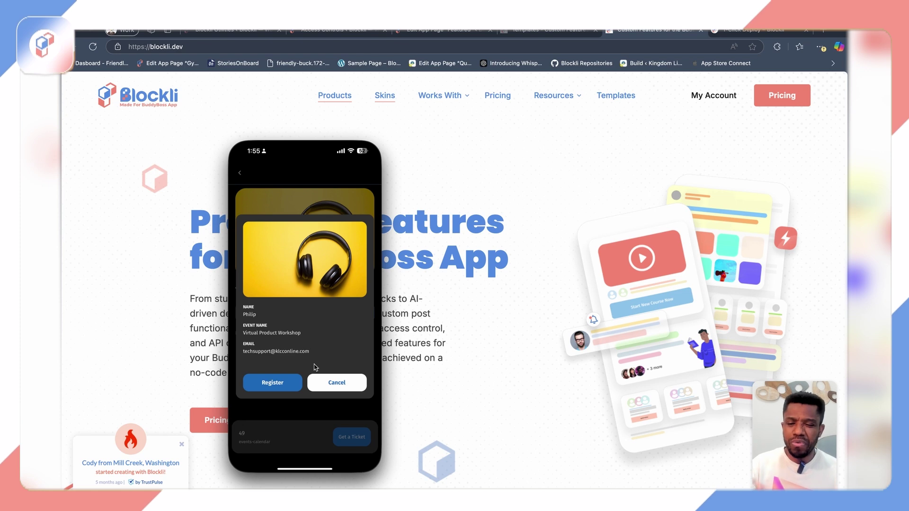
pyautogui.click(338, 383)
pyautogui.click(241, 172)
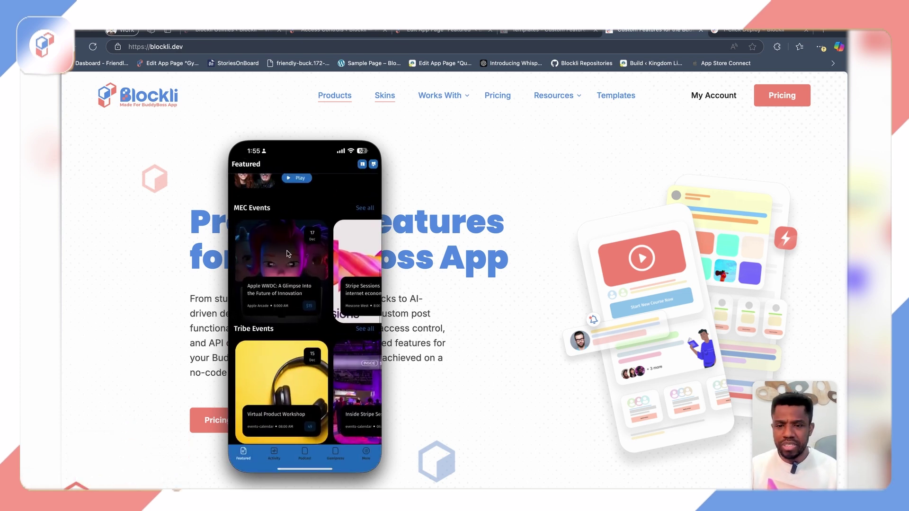
pyautogui.scroll(3, 291, 265)
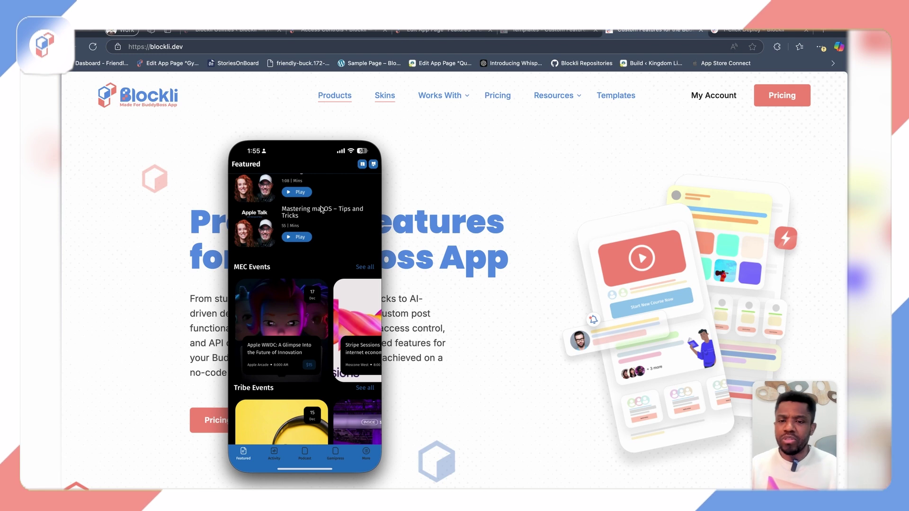
# - Switch to the browser's Blockli templates page and review the Event Booking Template's description and feature list
pyautogui.click(445, 185)
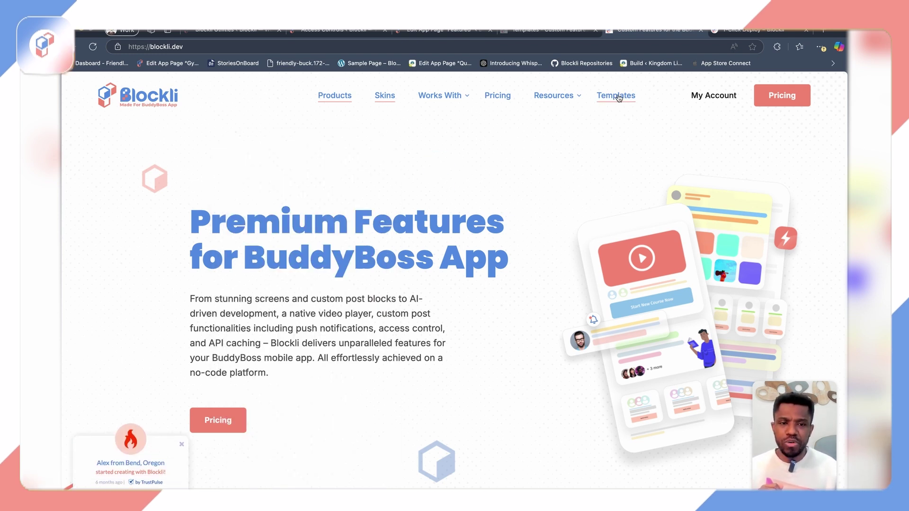
pyautogui.click(537, 34)
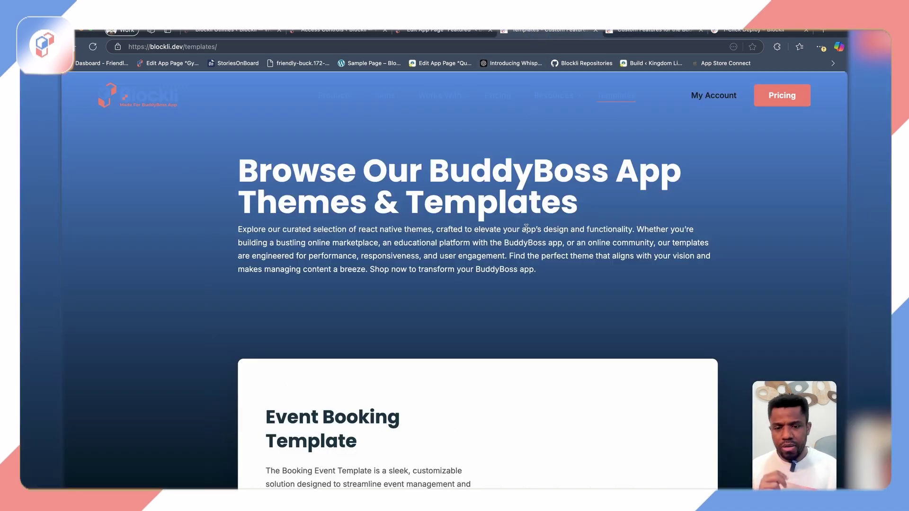
pyautogui.scroll(-6, 527, 231)
pyautogui.scroll(-2, 527, 232)
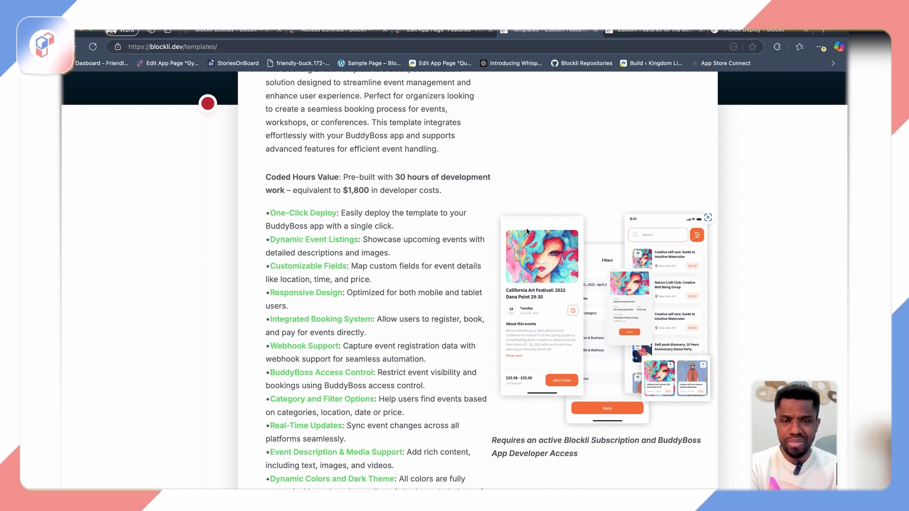
pyautogui.scroll(2, 570, 309)
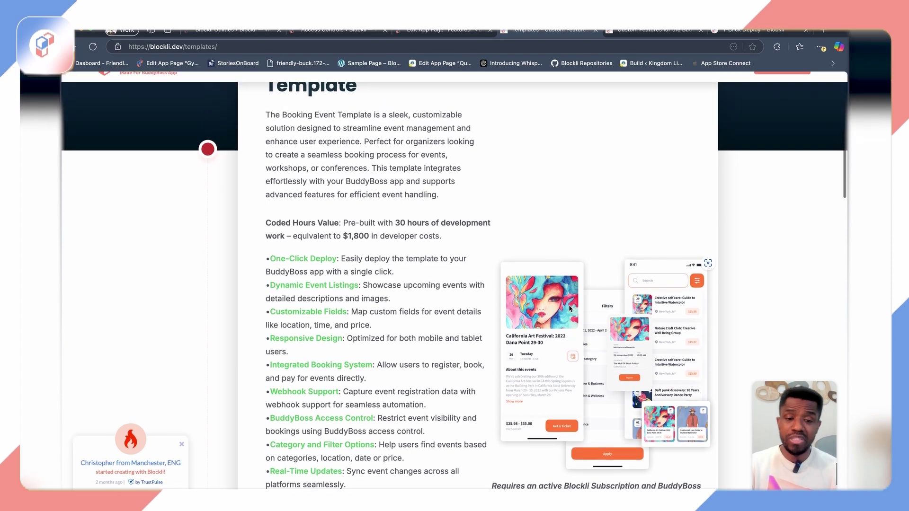
pyautogui.scroll(-15, 569, 308)
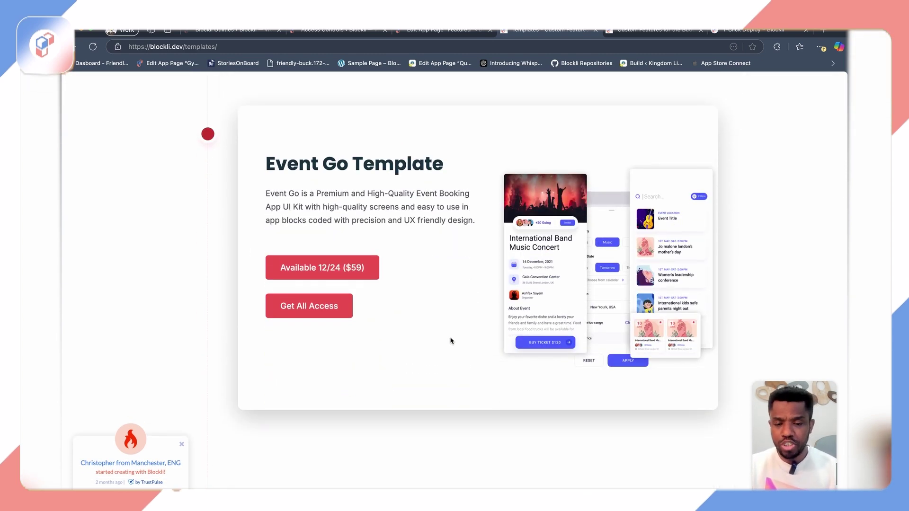
# - Look over the Event Go and EnlightenHub E-Learning templates and return to the Event Booking Template's features
pyautogui.scroll(-1, 451, 341)
pyautogui.scroll(-10, 451, 341)
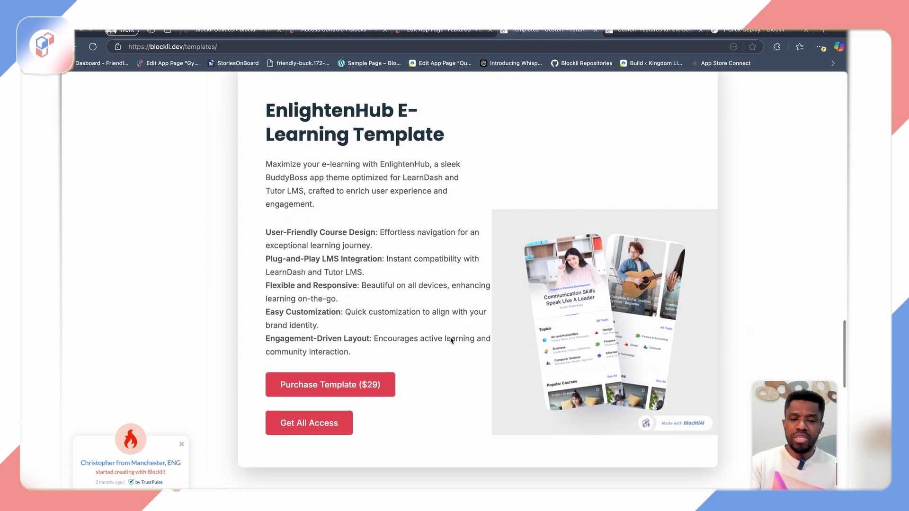
pyautogui.scroll(12, 450, 339)
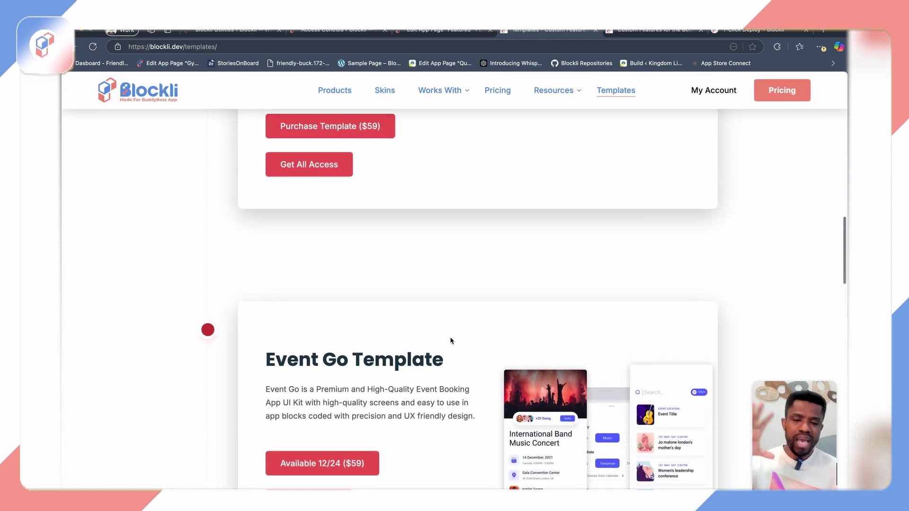
pyautogui.scroll(5, 450, 341)
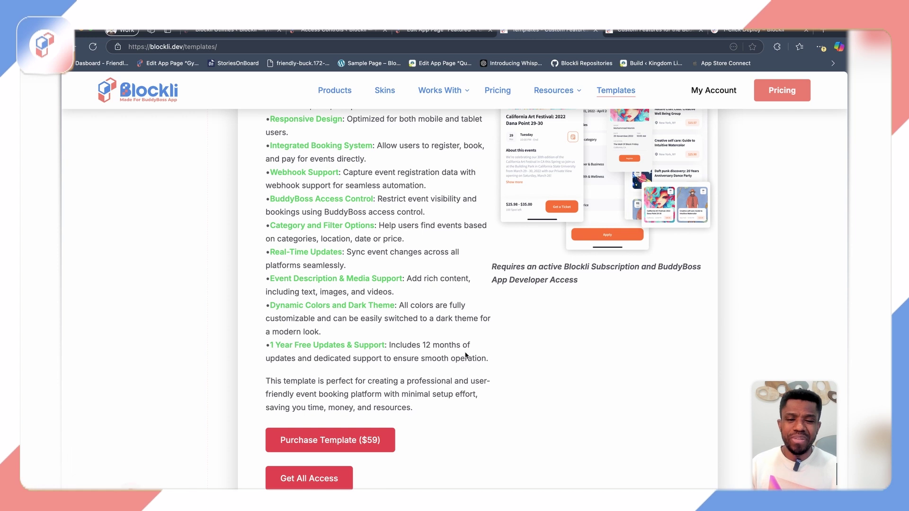
pyautogui.scroll(2, 466, 358)
pyautogui.scroll(1, 466, 358)
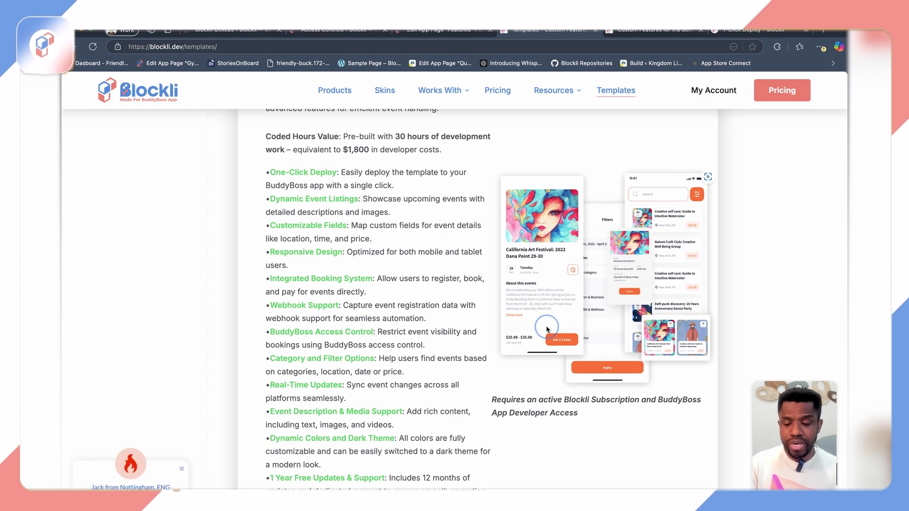
# - Switch to the mirrored phone app and view the Stripe Sessions 2025 event details
pyautogui.press('super+Tab')
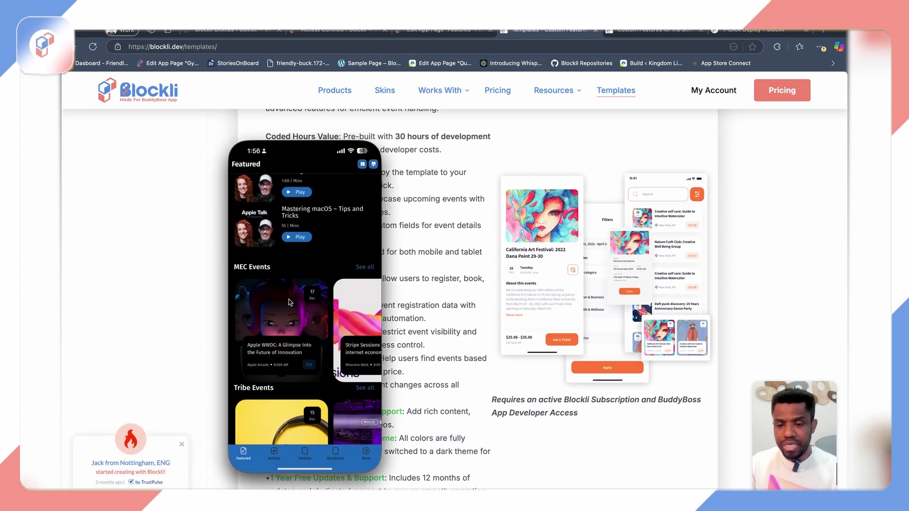
pyautogui.click(351, 333)
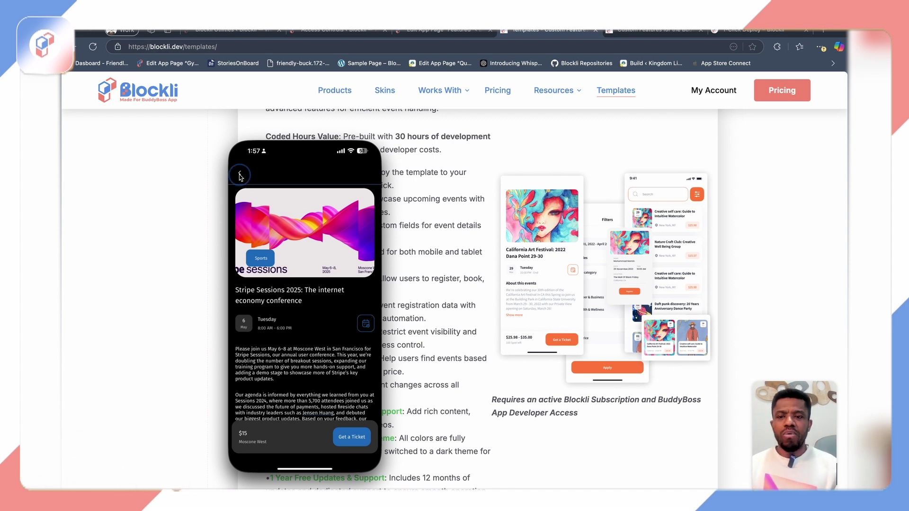
# - Review the Event Booking Template's purchase options and description in the browser, and bring the mirrored phone app back to the front
pyautogui.scroll(-5, 448, 331)
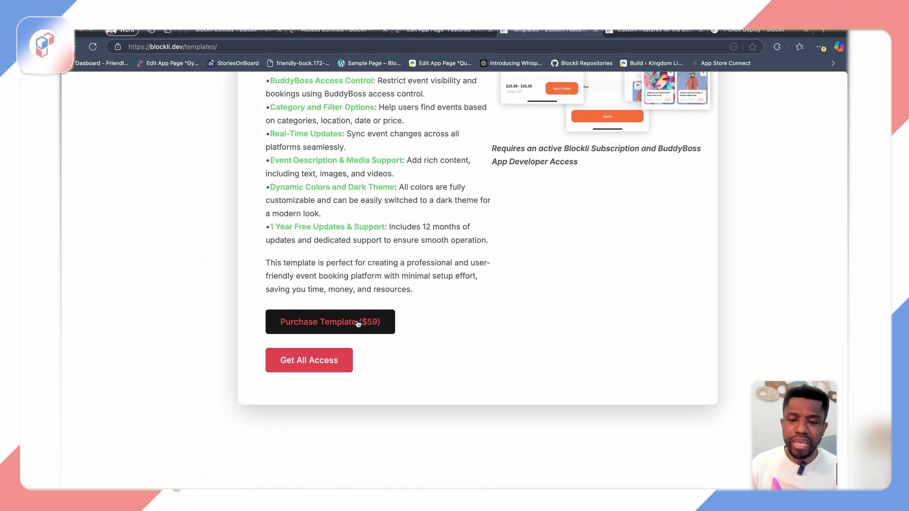
pyautogui.scroll(1, 470, 317)
pyautogui.scroll(7, 471, 317)
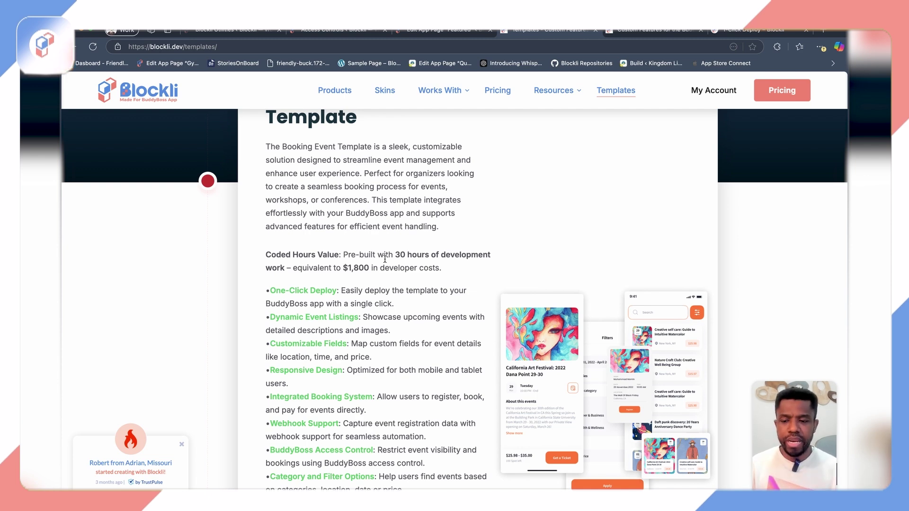
pyautogui.press('super+Tab')
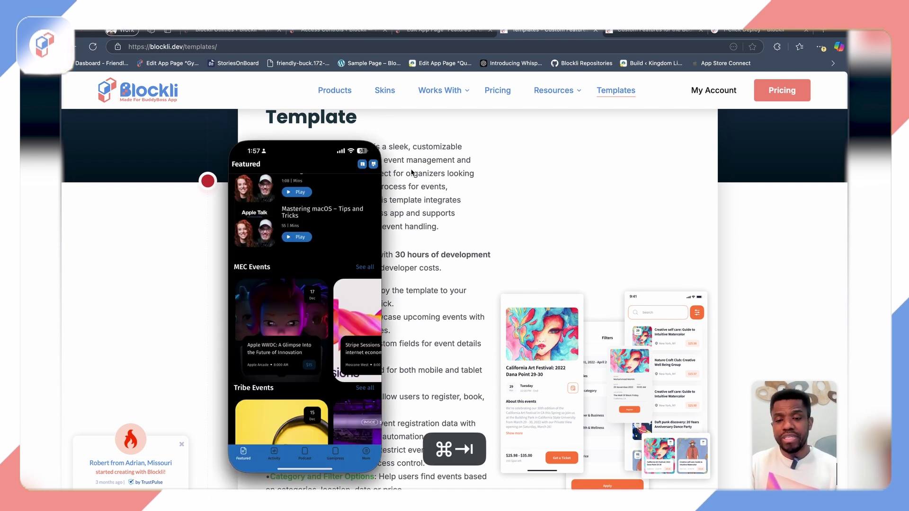
# - Return to the browser's templates page and look through the purchase options, the other templates and the All-Access Subscription offer
pyautogui.click(528, 219)
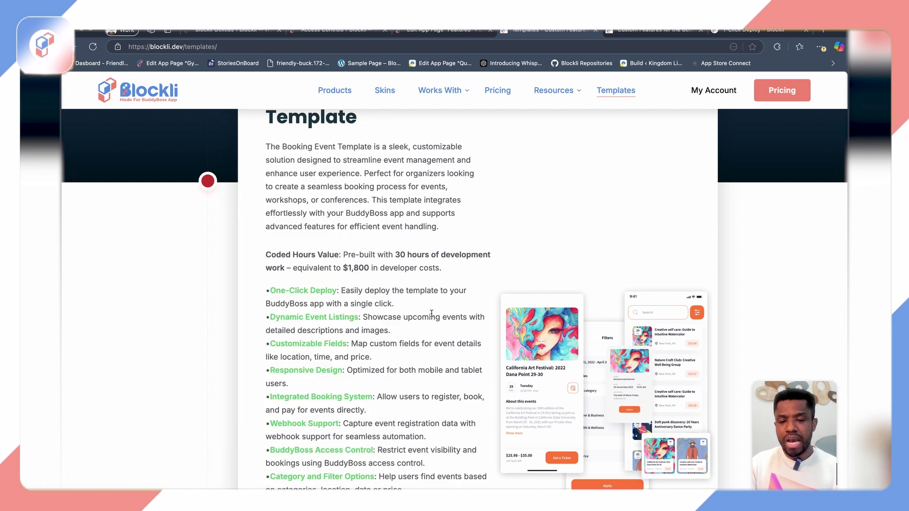
pyautogui.scroll(-8, 527, 220)
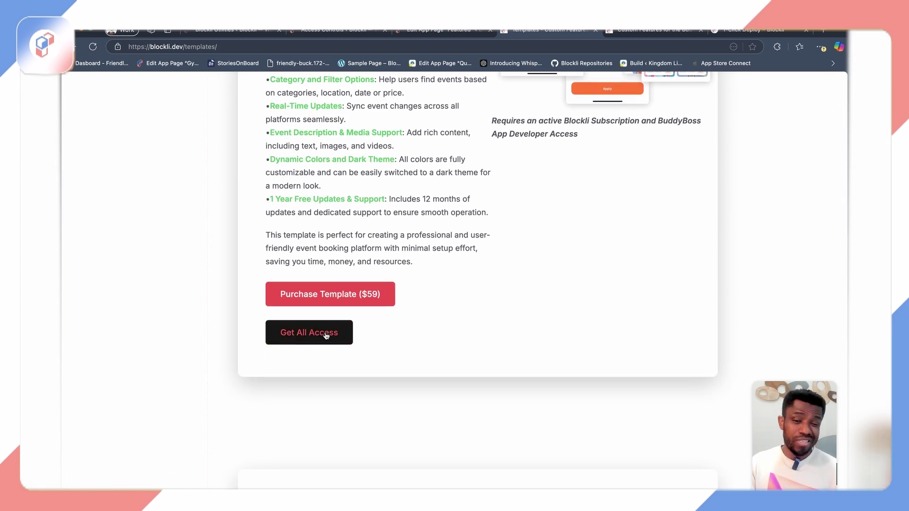
pyautogui.scroll(-9, 344, 345)
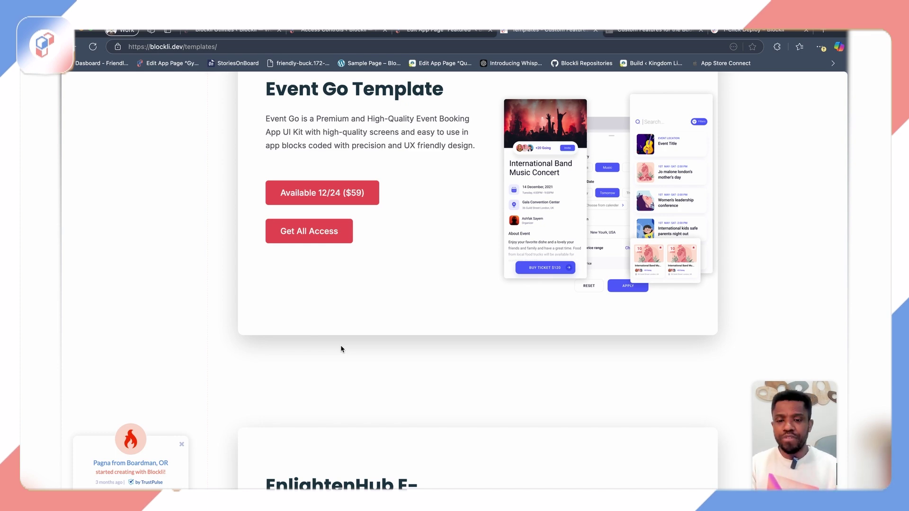
pyautogui.scroll(-13, 473, 341)
pyautogui.scroll(-5, 504, 346)
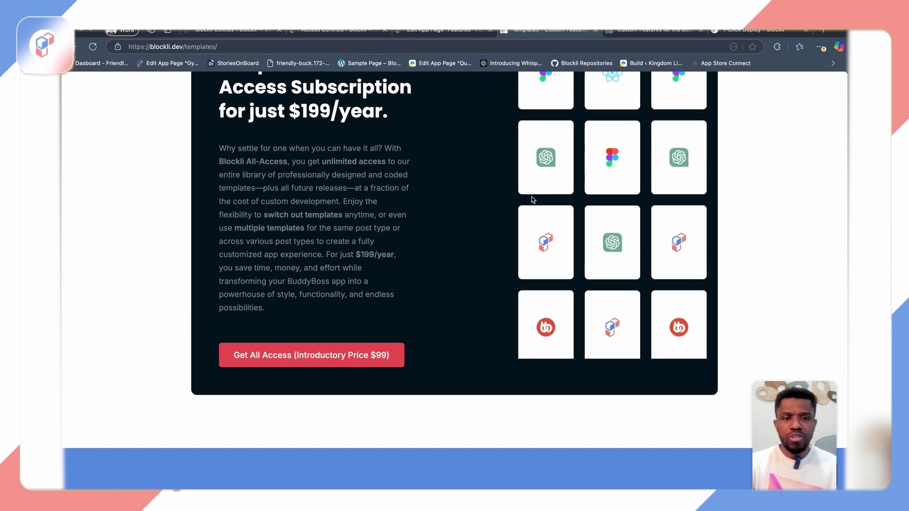
# - Go back to the Event Booking Template and review its description, coded hours value and full feature list
pyautogui.scroll(-15, 455, 189)
pyautogui.scroll(2, 455, 189)
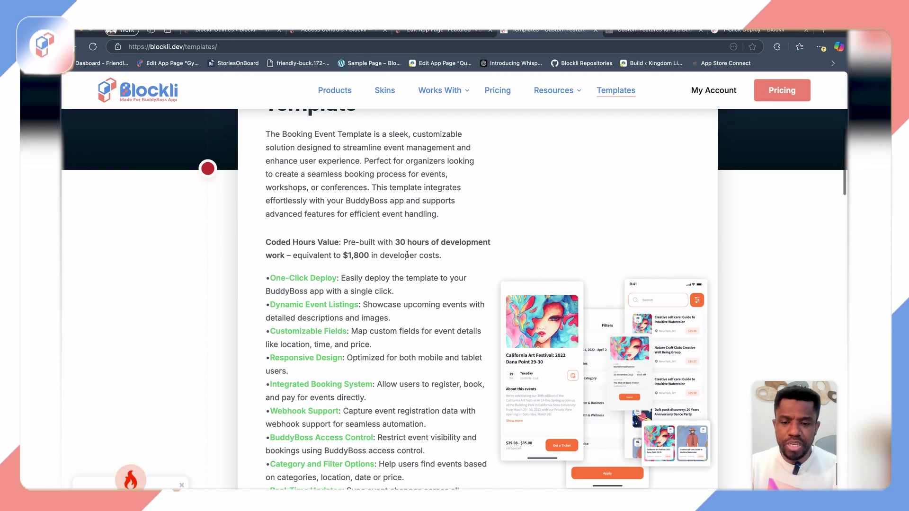
pyautogui.scroll(-8, 462, 232)
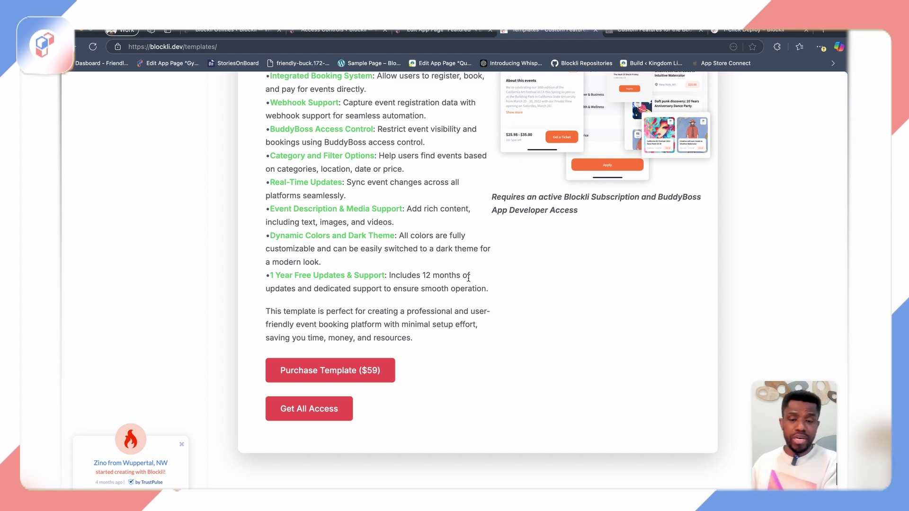
pyautogui.scroll(6, 558, 198)
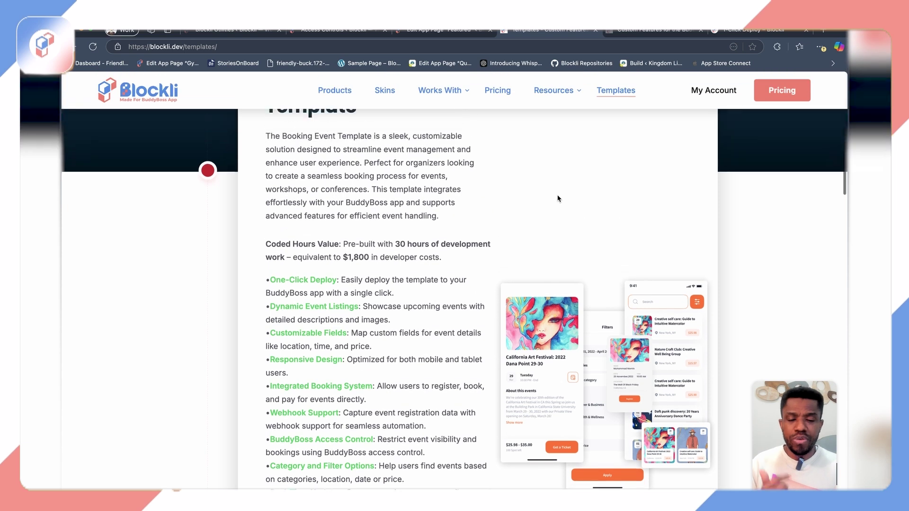
pyautogui.scroll(1, 559, 198)
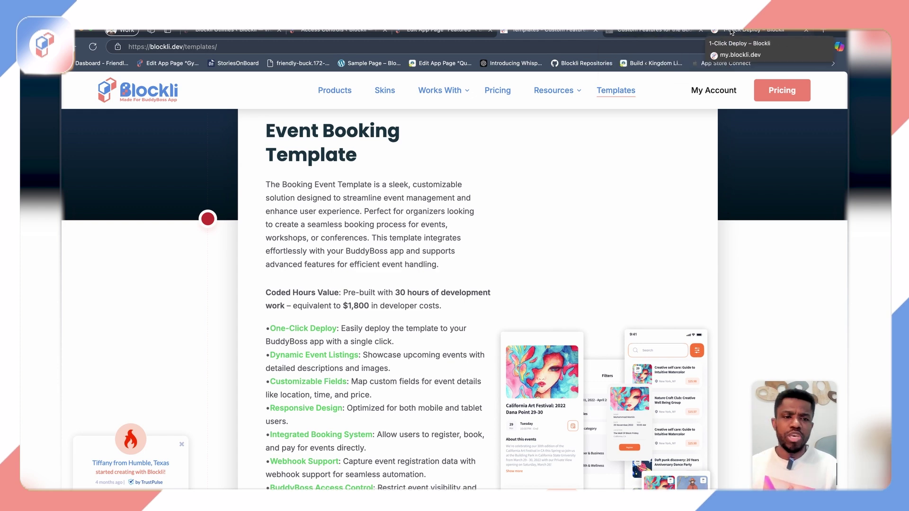
# - Switch to the 1-Click Deploy form, choose Event Booking Template as the template, and highlight the existing license key
pyautogui.click(757, 30)
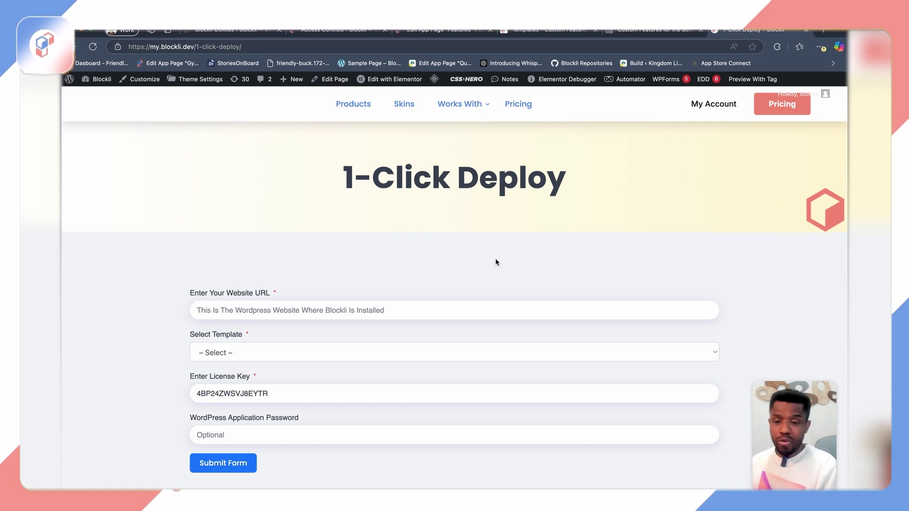
pyautogui.click(397, 307)
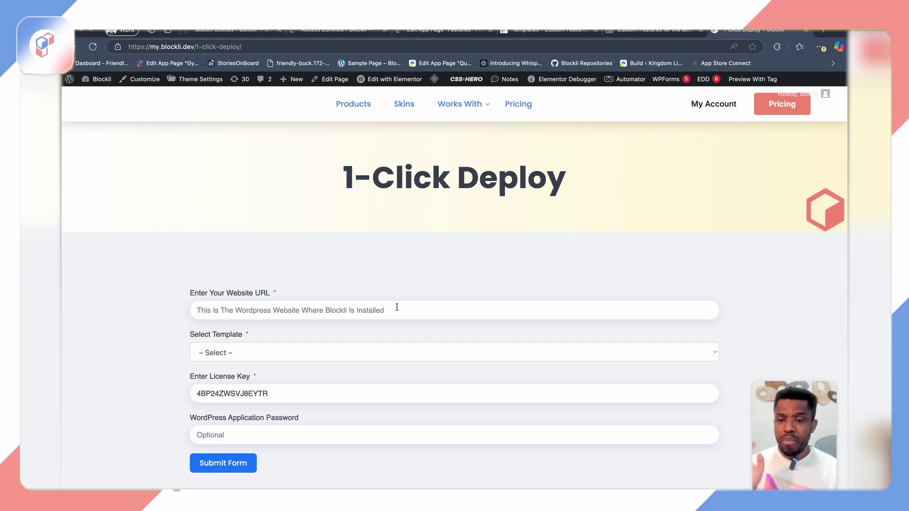
pyautogui.click(273, 354)
pyautogui.click(271, 364)
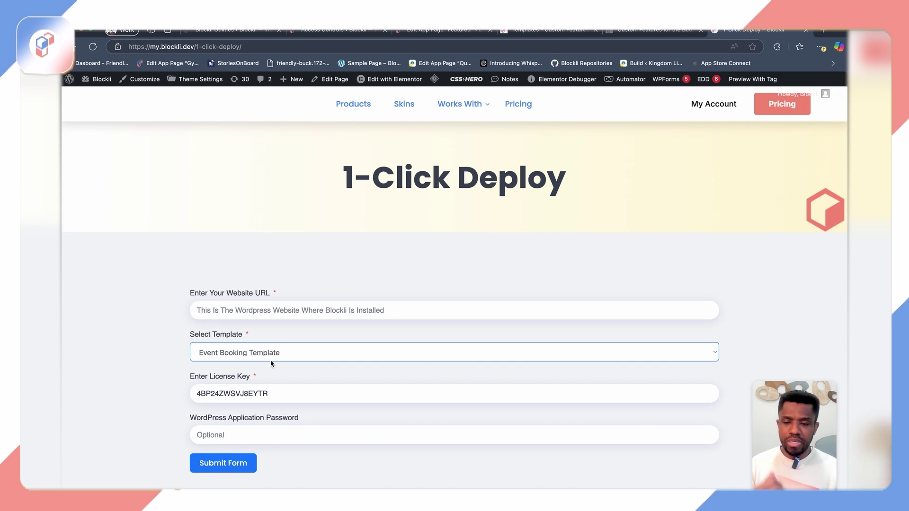
pyautogui.click(286, 315)
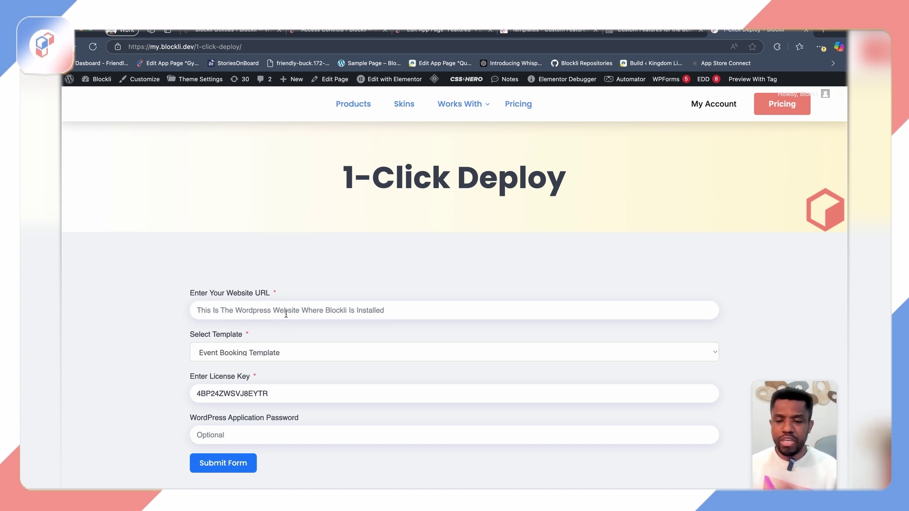
pyautogui.doubleClick(245, 399)
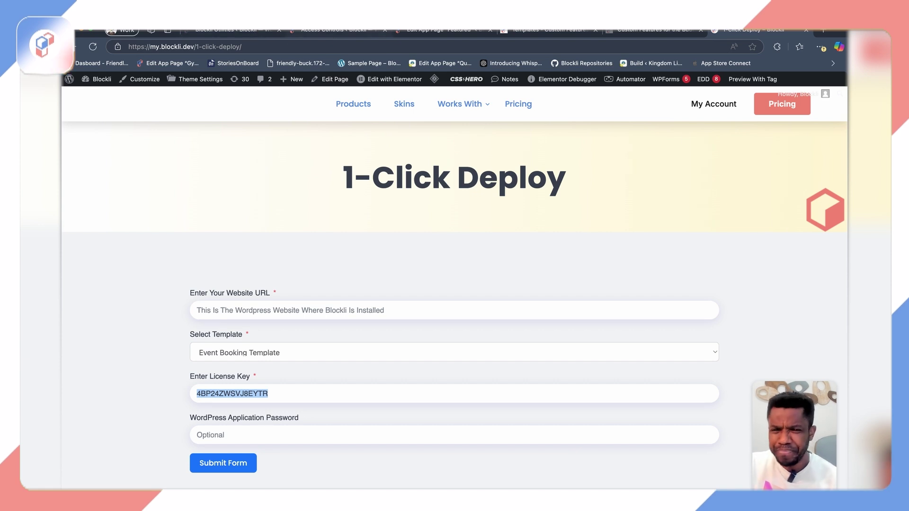
# - Switch to the Featured app page editor, select the MEC Events block, and search the block library for "event"
pyautogui.click(428, 33)
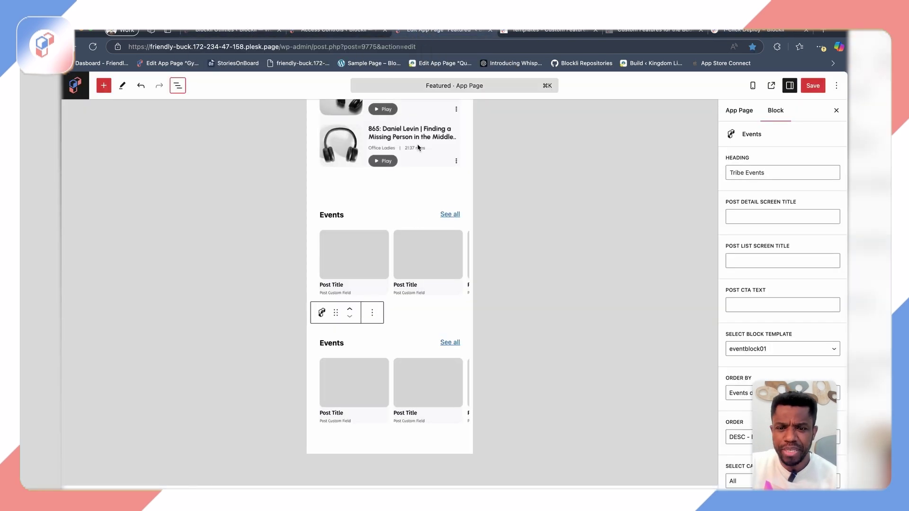
pyautogui.scroll(-2, 374, 231)
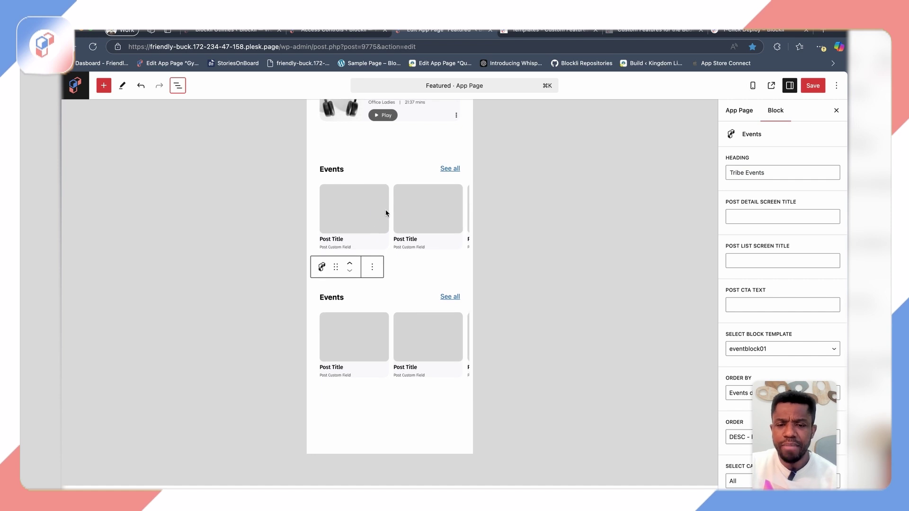
pyautogui.click(386, 213)
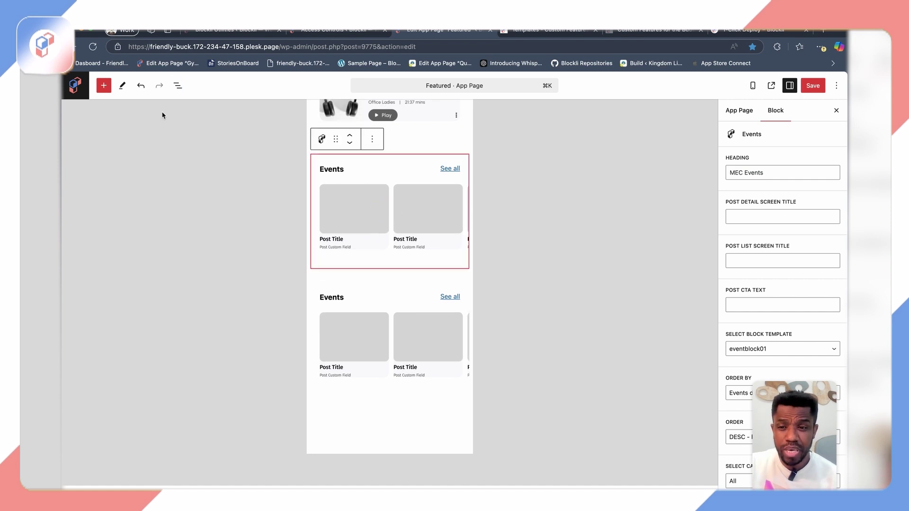
pyautogui.click(104, 85)
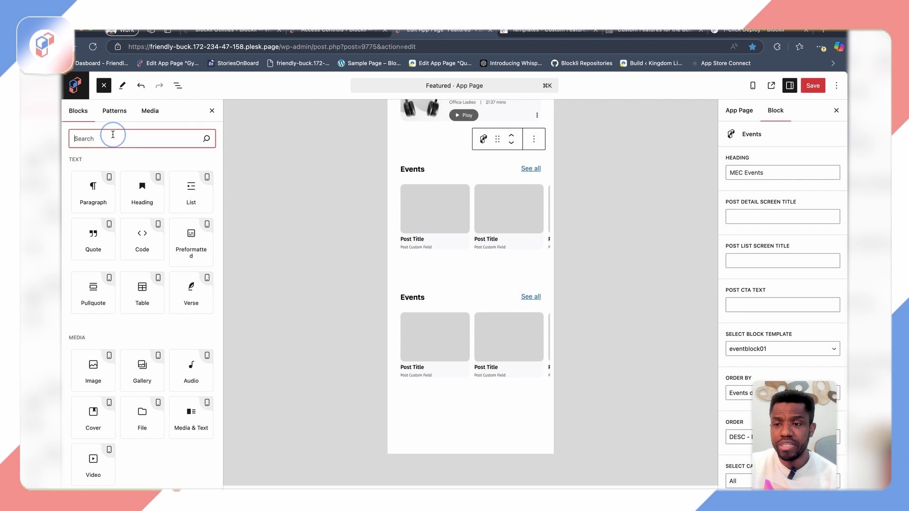
pyautogui.write('event')
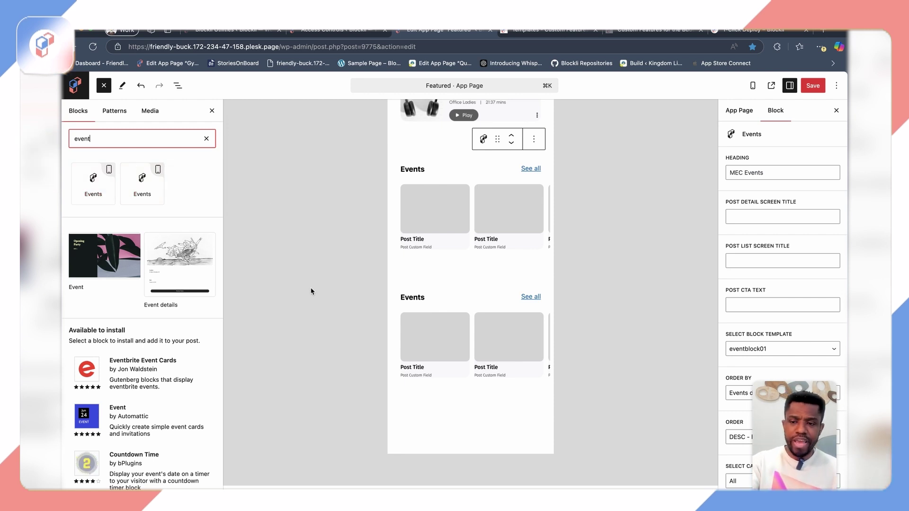
# - Keep eventblock01 as the block template of the MEC Events block and save the Featured app page
pyautogui.click(294, 243)
pyautogui.click(431, 230)
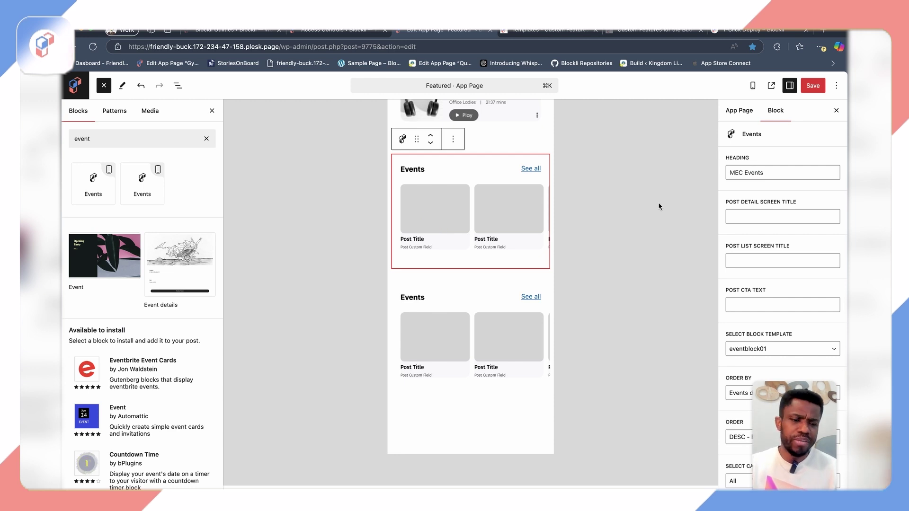
pyautogui.scroll(-3, 773, 272)
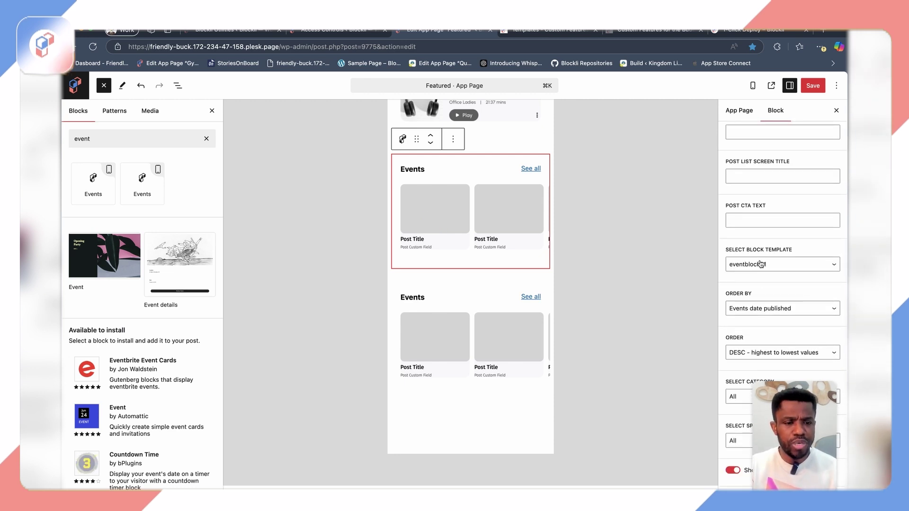
pyautogui.click(761, 265)
pyautogui.click(670, 212)
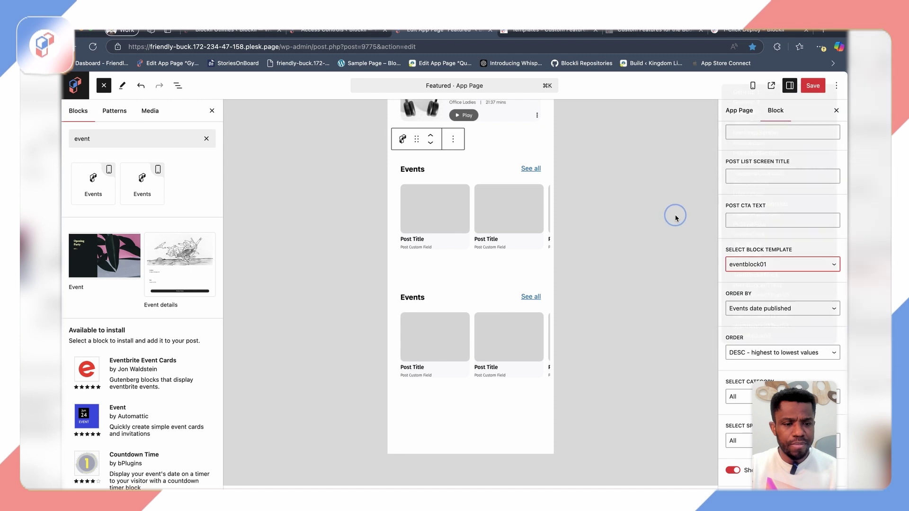
pyautogui.click(757, 264)
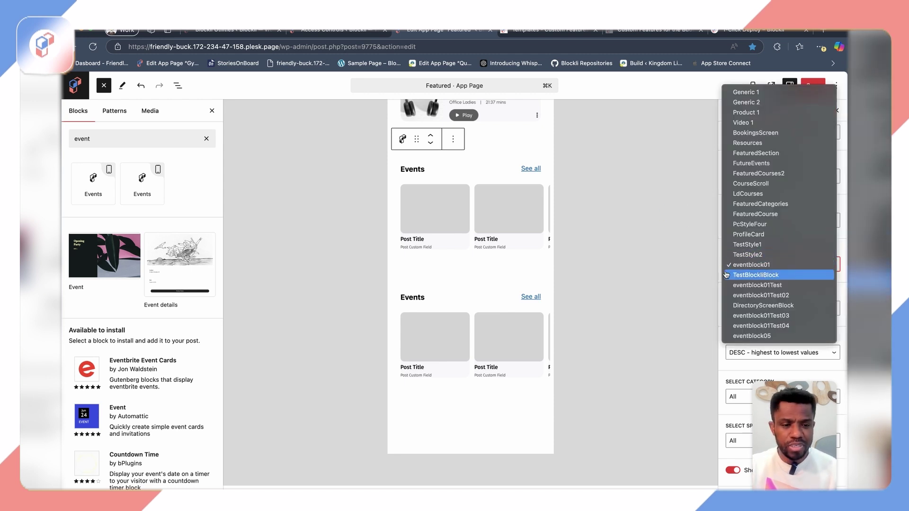
pyautogui.click(750, 266)
pyautogui.click(445, 218)
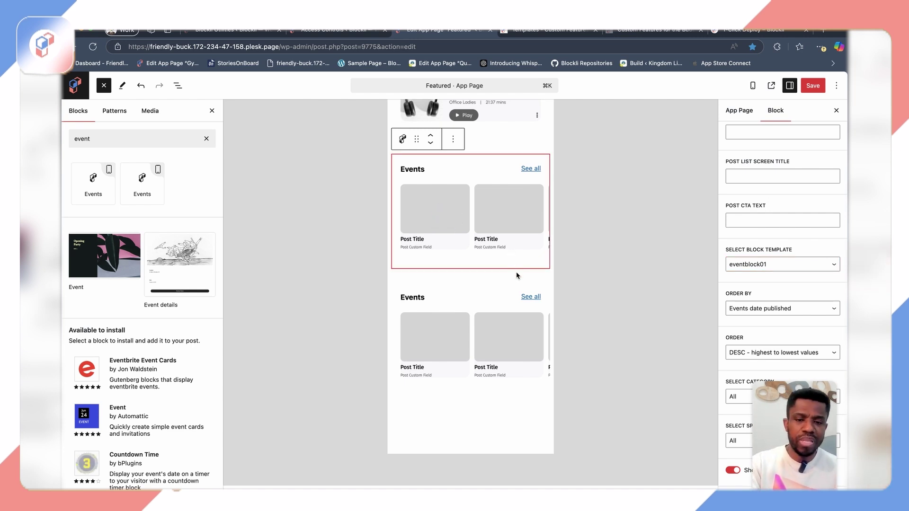
pyautogui.click(815, 89)
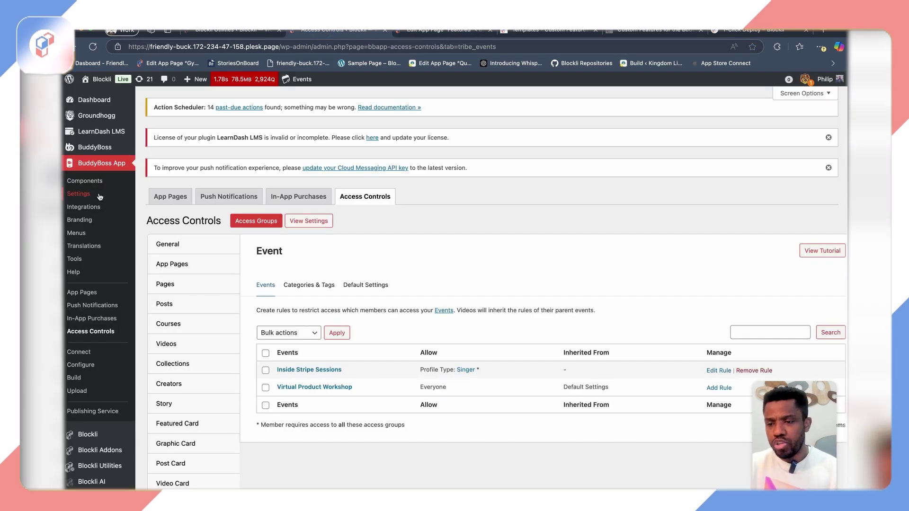
# - Open the custom field mapping in Blockli's Custom Post Blocks settings and expand the Events post type
pyautogui.scroll(-3, 170, 247)
pyautogui.moveTo(99, 316)
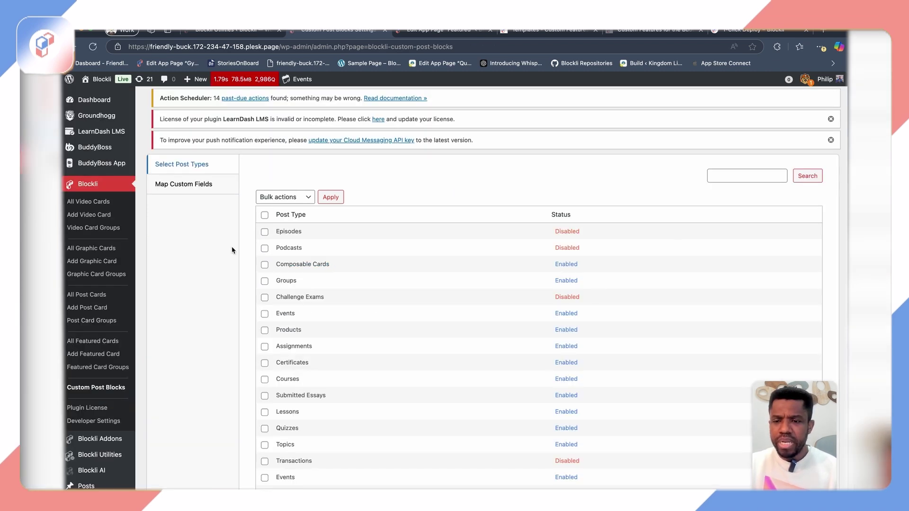
pyautogui.scroll(-1, 231, 250)
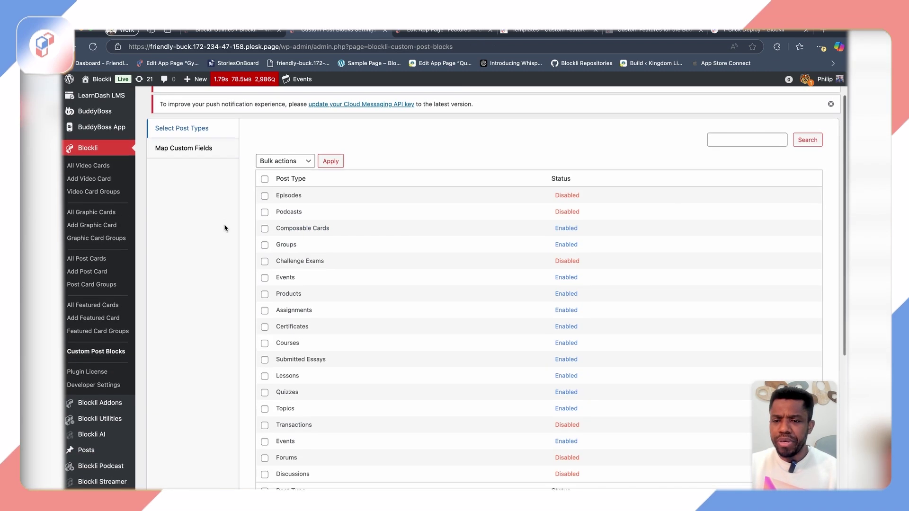
pyautogui.click(193, 150)
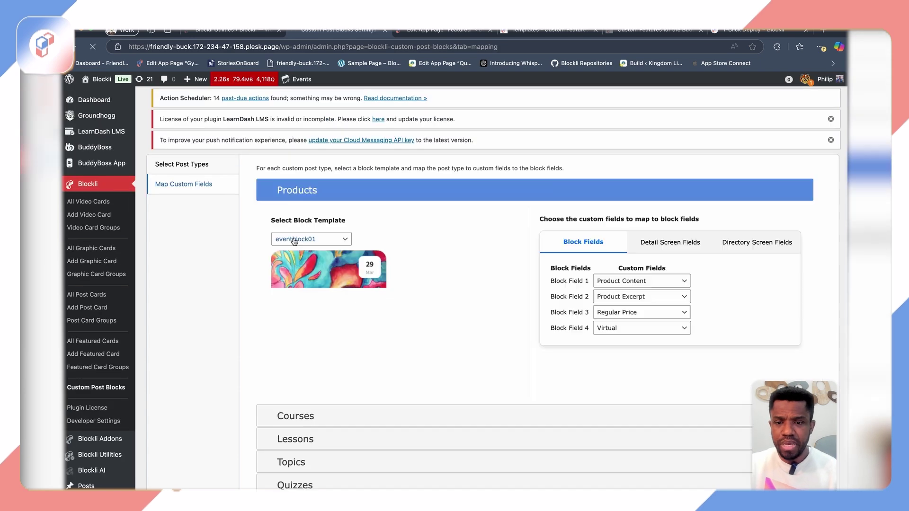
pyautogui.scroll(-8, 310, 293)
pyautogui.click(340, 284)
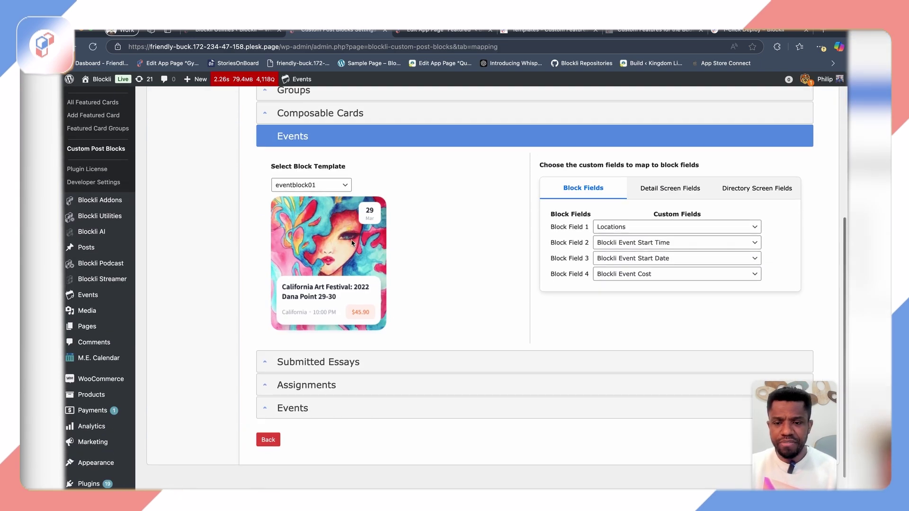
# - Look through the block templates available for the Events post type, leaving eventblock01 selected
pyautogui.click(309, 185)
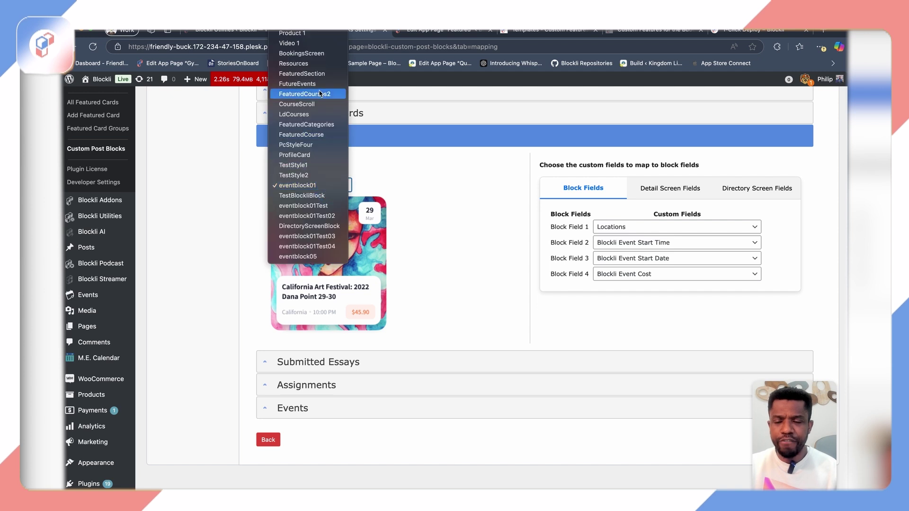
pyautogui.scroll(1, 308, 125)
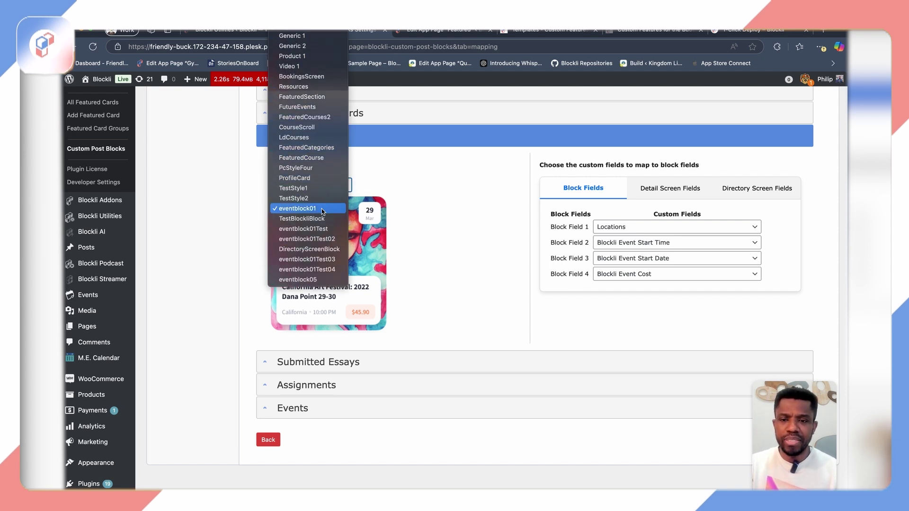
pyautogui.click(433, 219)
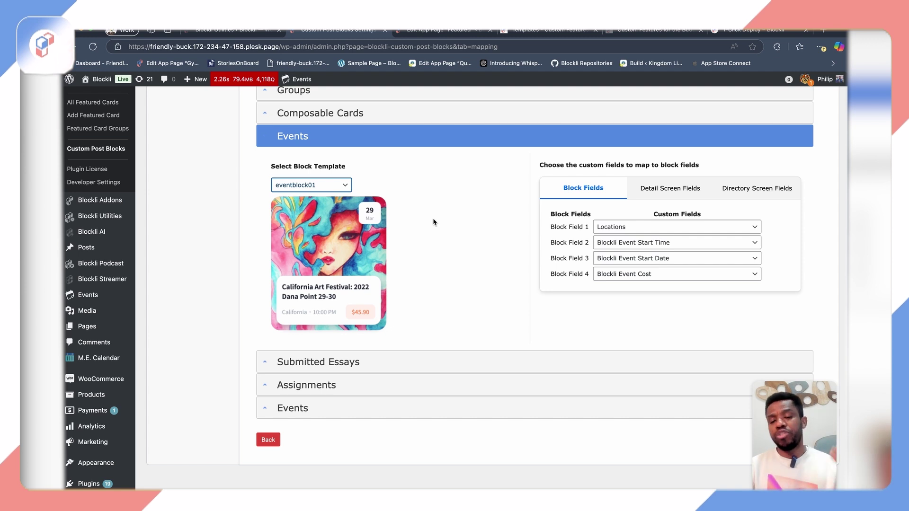
pyautogui.click(337, 185)
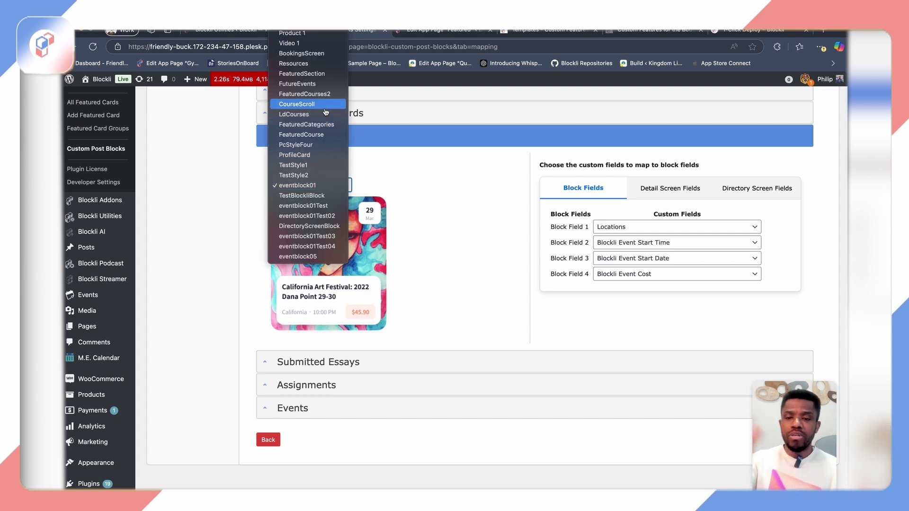
pyautogui.click(420, 241)
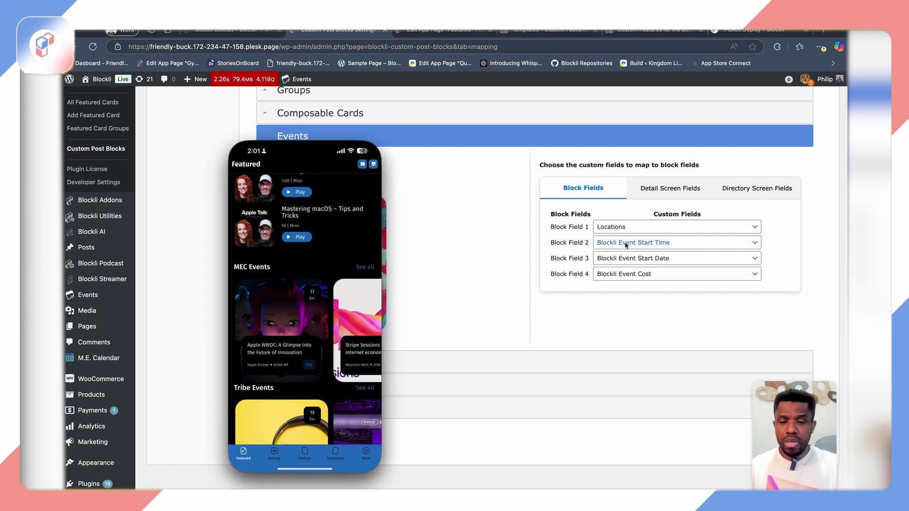
# - Open the Apple WWDC event's details from MEC Events in the mirrored phone app
pyautogui.scroll(-1, 283, 349)
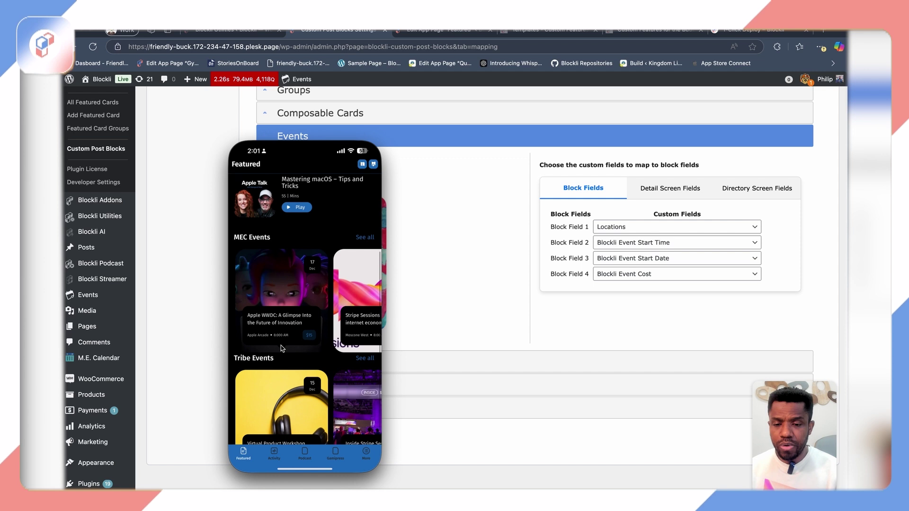
pyautogui.click(291, 305)
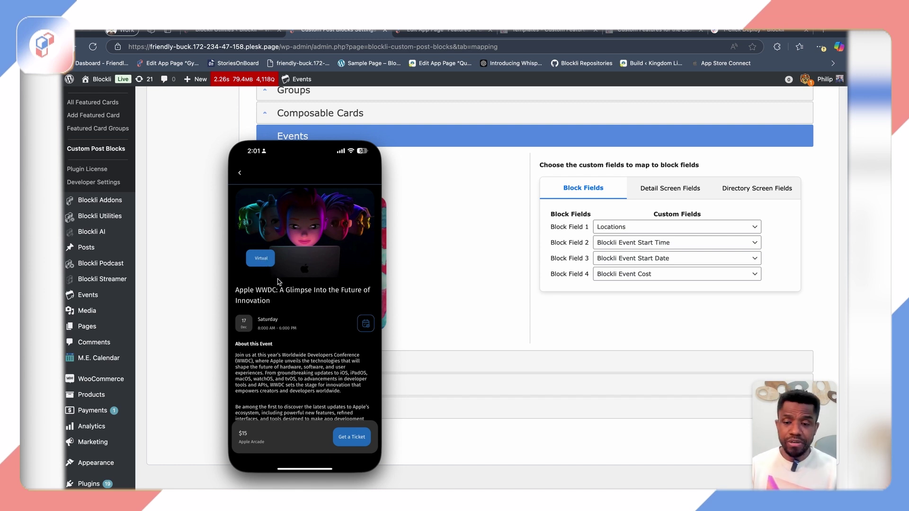
# - Read through the Apple WWDC event's description in the mirrored phone app and return to the Featured screen
pyautogui.scroll(-3, 287, 351)
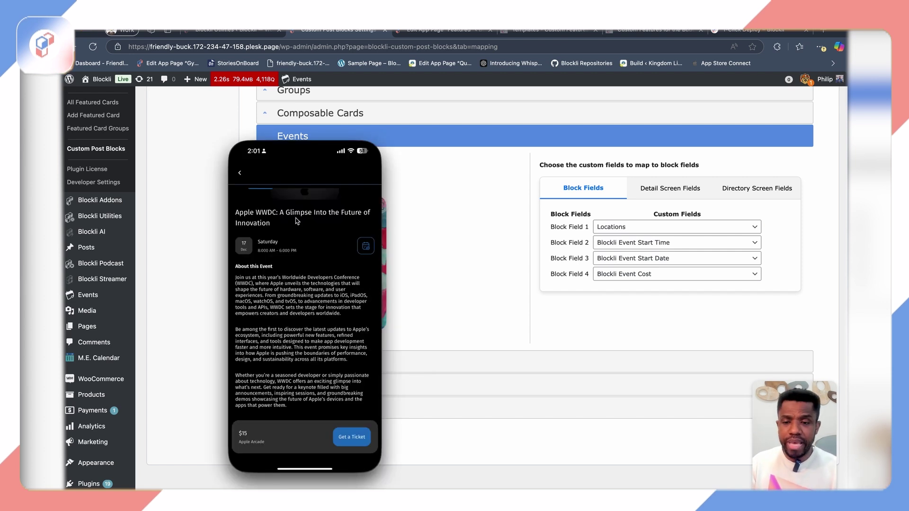
pyautogui.click(241, 172)
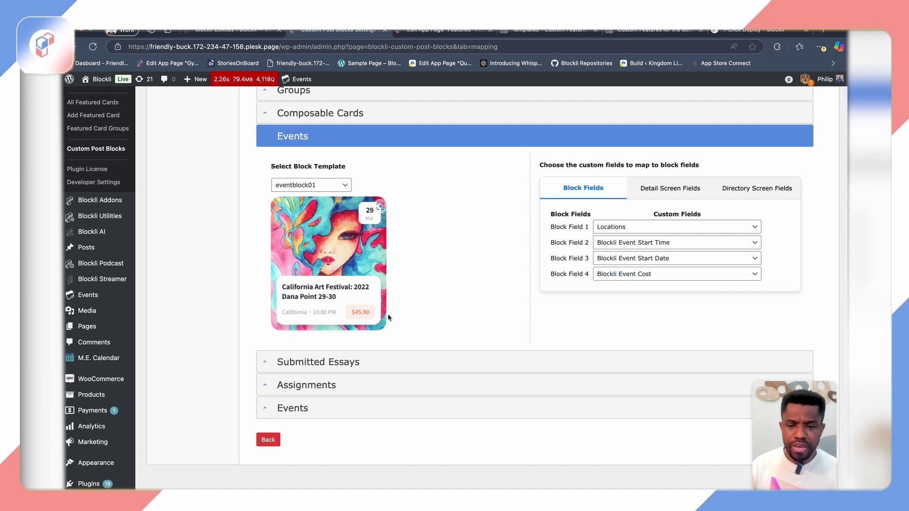
# - Look through the custom fields available for Block Field 1 of the Events post type, leaving Locations selected
pyautogui.click(665, 227)
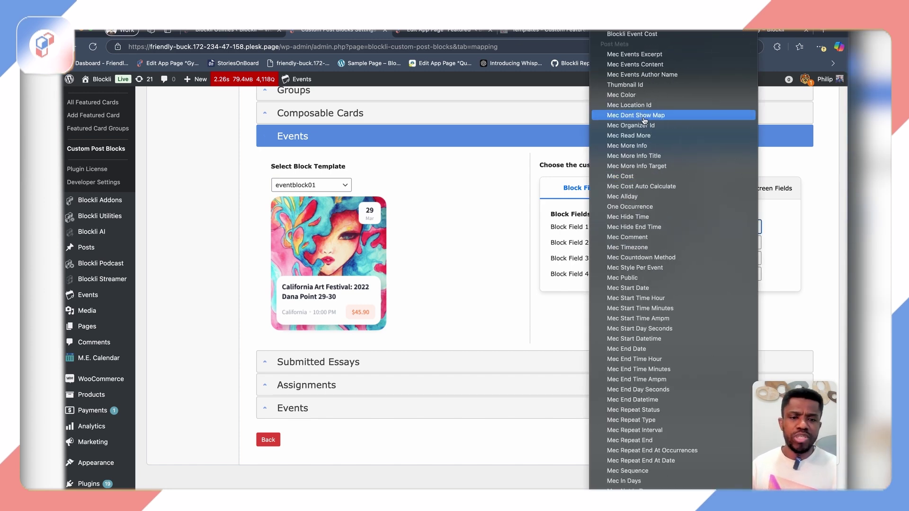
pyautogui.scroll(3, 644, 121)
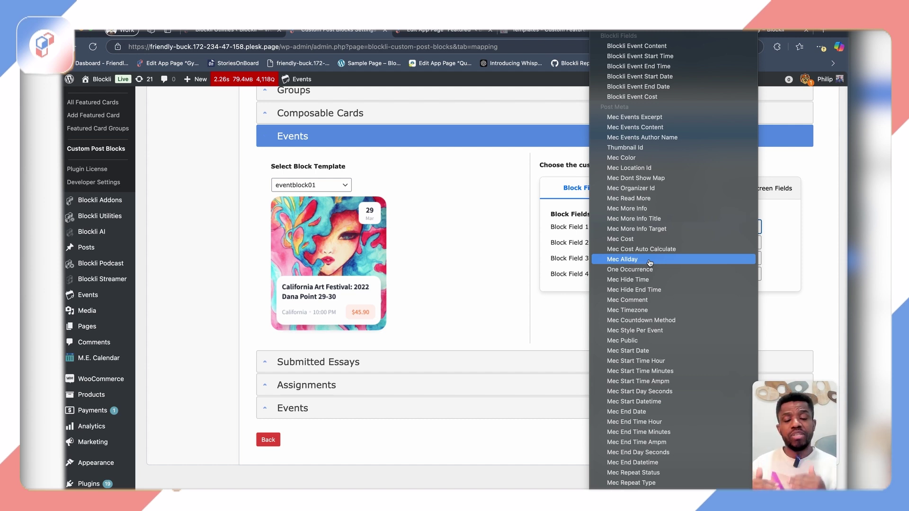
pyautogui.click(504, 238)
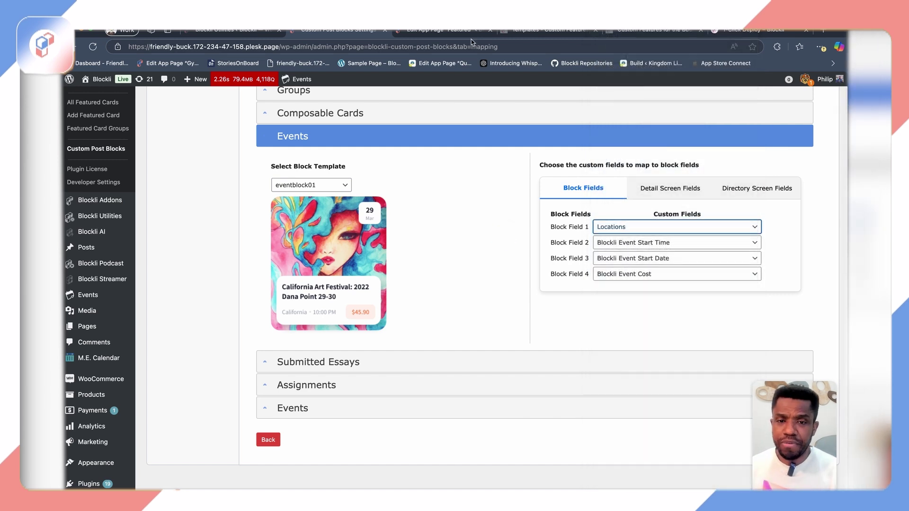
# - Open the Apple WWDC event from M.E. Calendar's full events list and review its date and time details
pyautogui.click(221, 33)
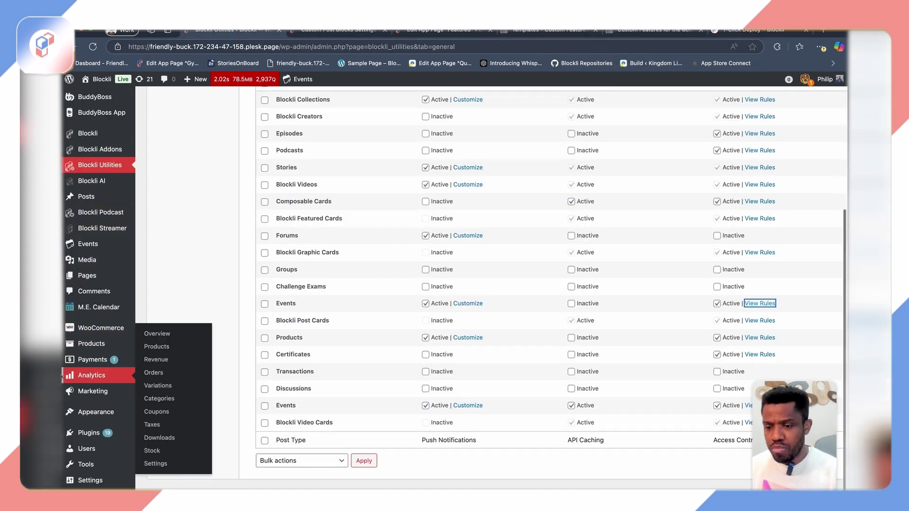
pyautogui.moveTo(123, 278)
pyautogui.moveTo(111, 308)
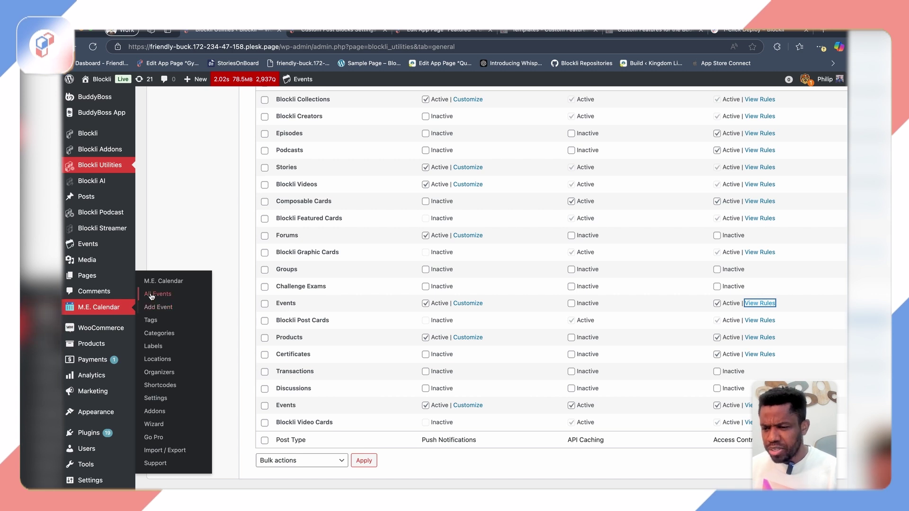
pyautogui.click(166, 282)
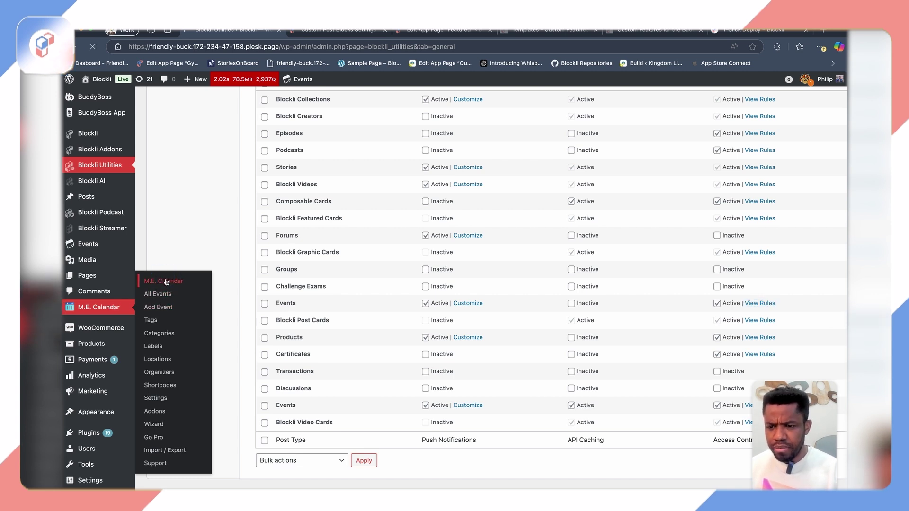
pyautogui.click(158, 294)
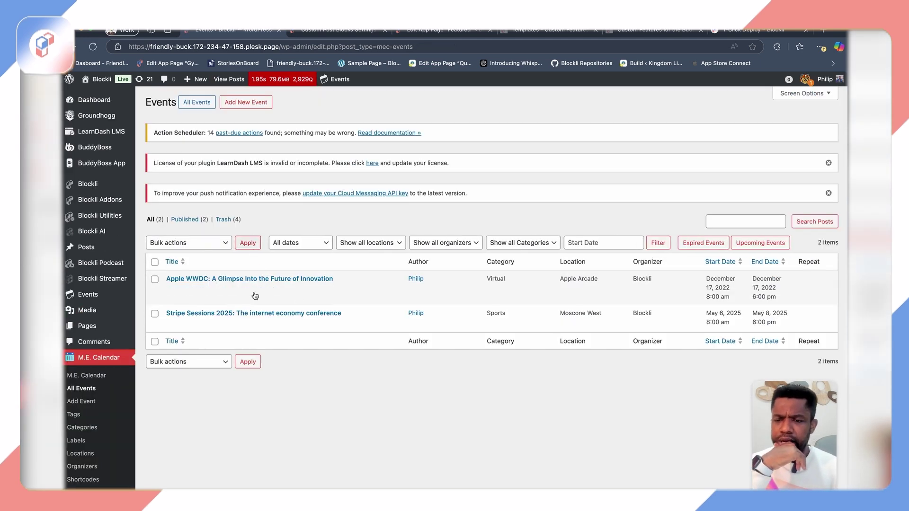
pyautogui.click(238, 279)
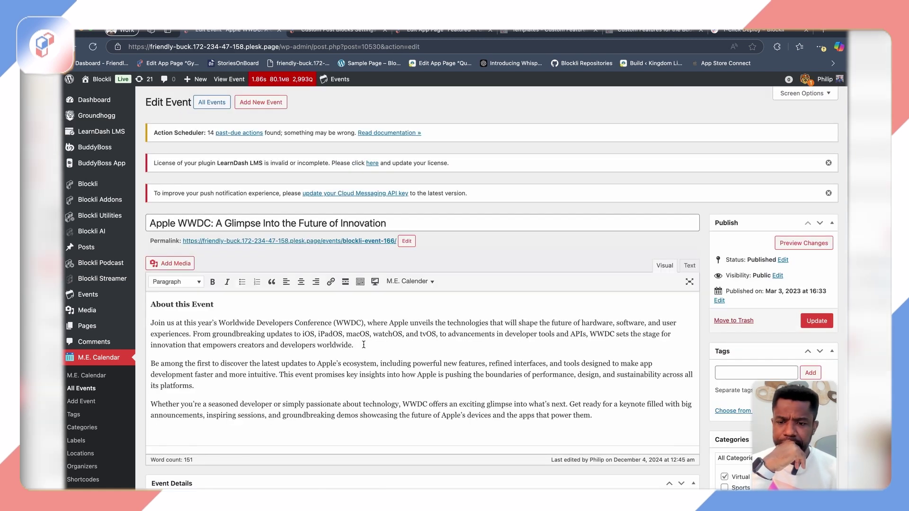
pyautogui.scroll(-5, 363, 345)
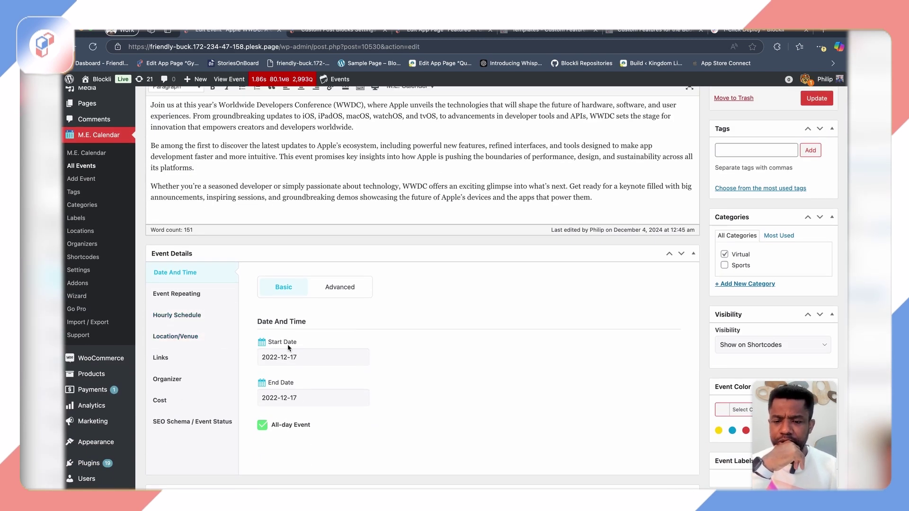
pyautogui.scroll(-3, 294, 365)
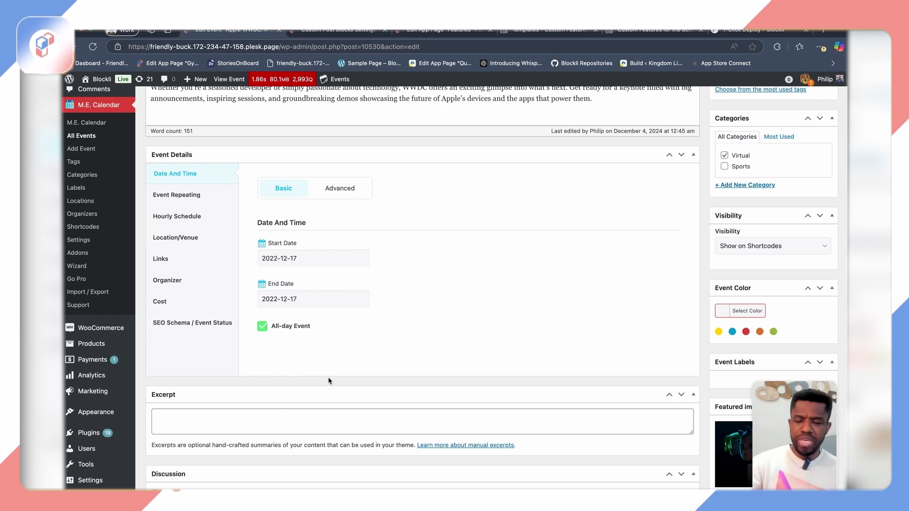
pyautogui.scroll(2, 308, 266)
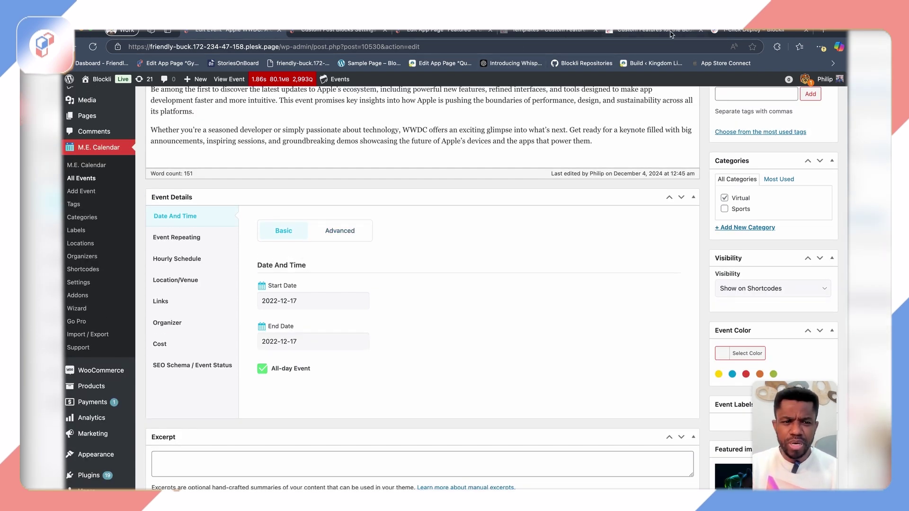
# - Return to the Events mapping and examine Block Field 1's options from the location and organizer fields up to the Blockli fields, keeping Locations
pyautogui.click(337, 29)
pyautogui.click(652, 236)
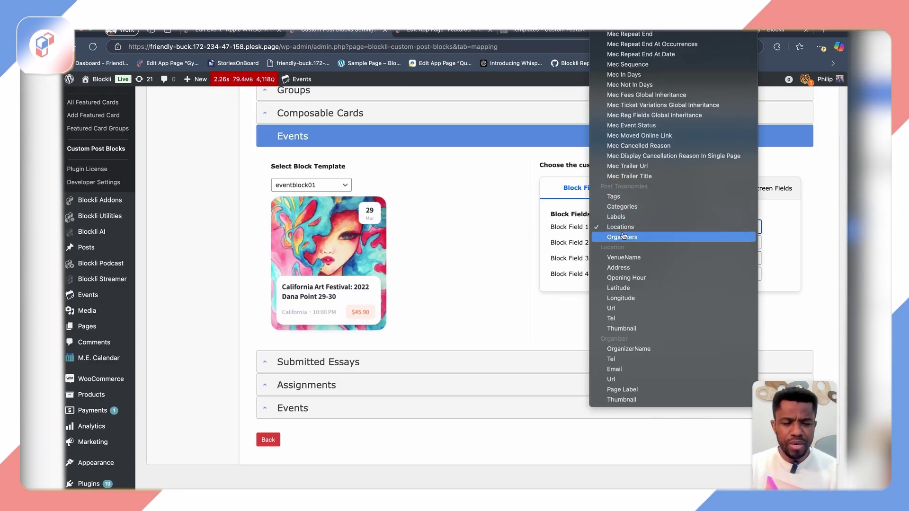
pyautogui.scroll(10, 636, 148)
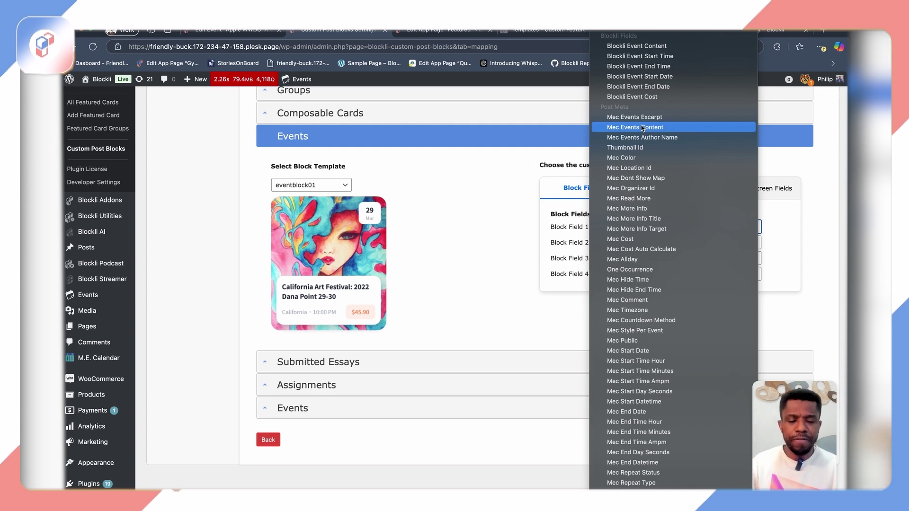
pyautogui.click(427, 262)
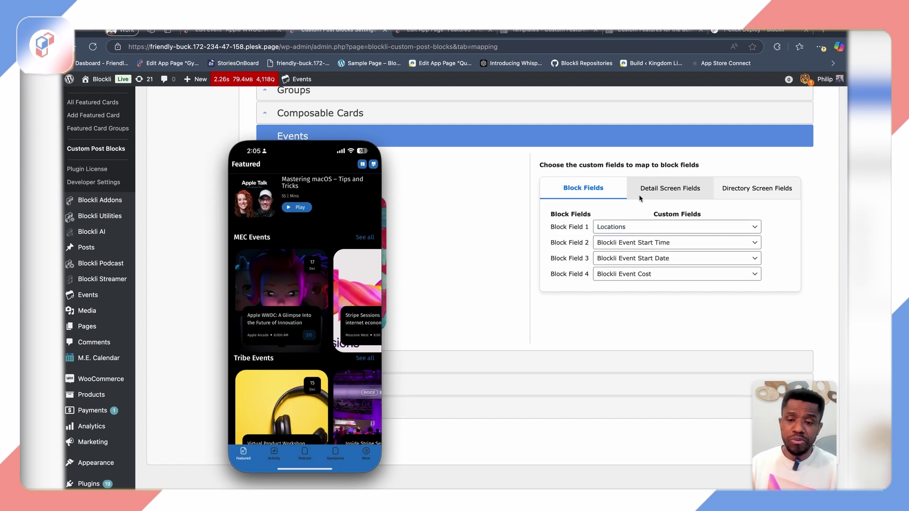
# - Open the Apple WWDC event in the mirrored phone app and compare it with the Events block and detail screen field mappings
pyautogui.click(286, 290)
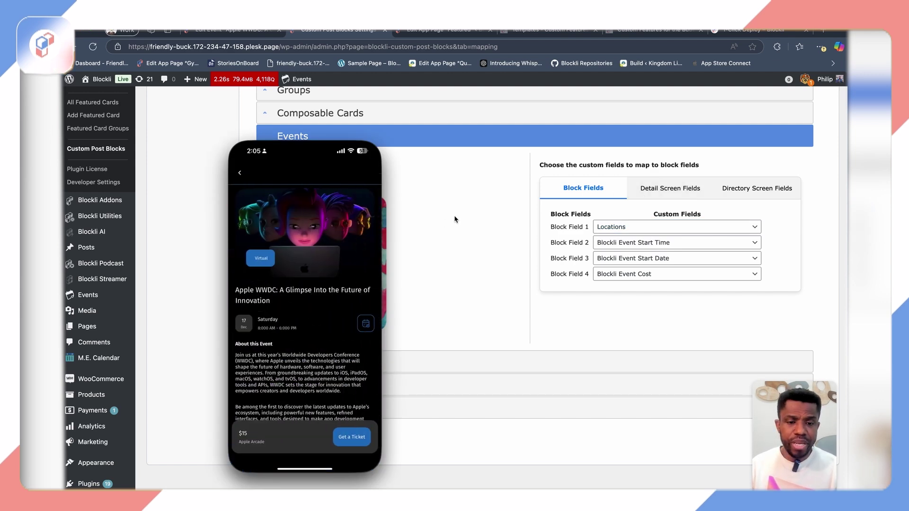
pyautogui.click(669, 192)
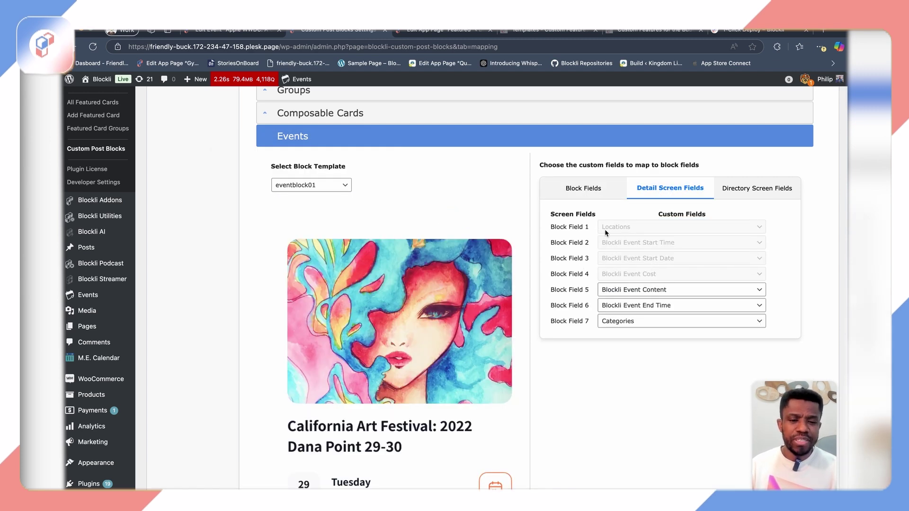
pyautogui.click(575, 187)
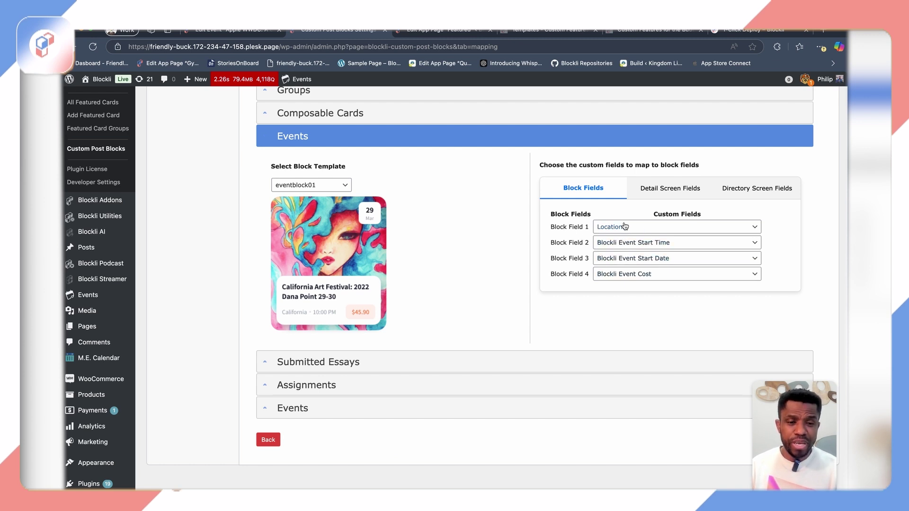
pyautogui.click(667, 191)
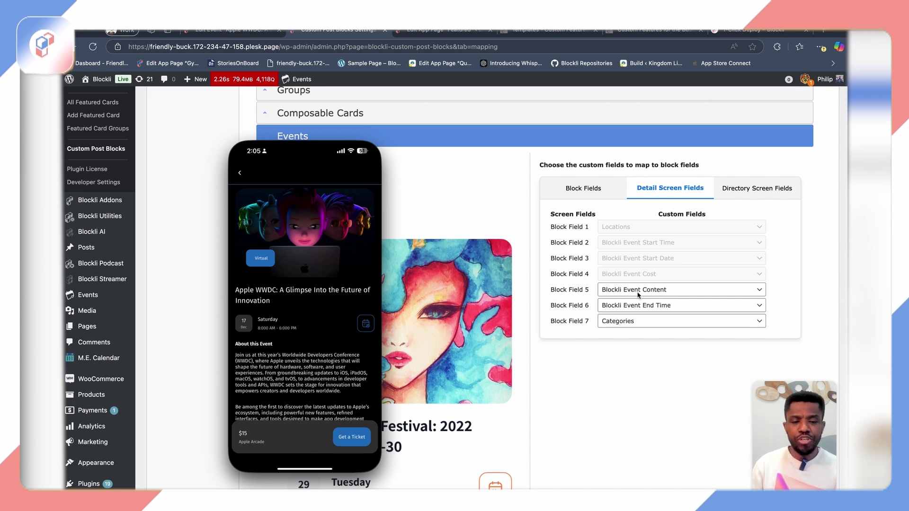
# - Look through the custom fields for Block Fields 5 and 7 of the detail screen, keeping Blockli Event Content and Categories
pyautogui.click(641, 290)
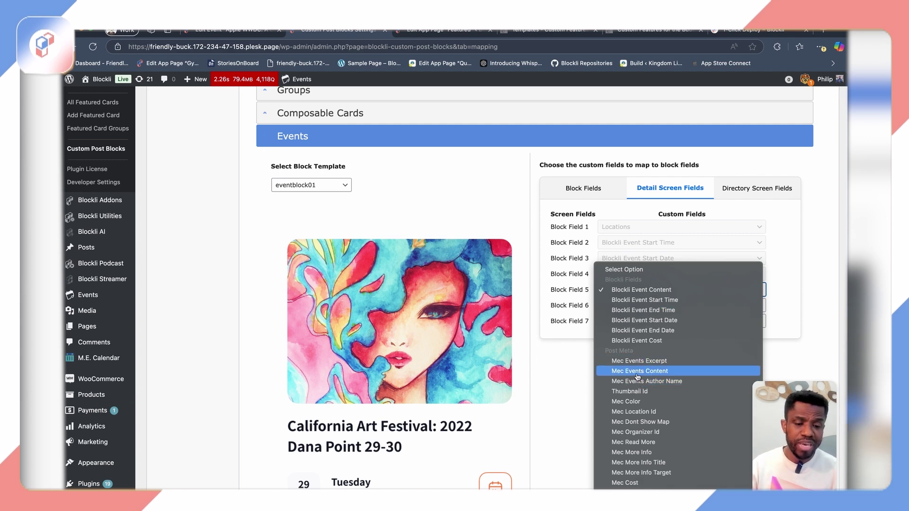
pyautogui.click(644, 291)
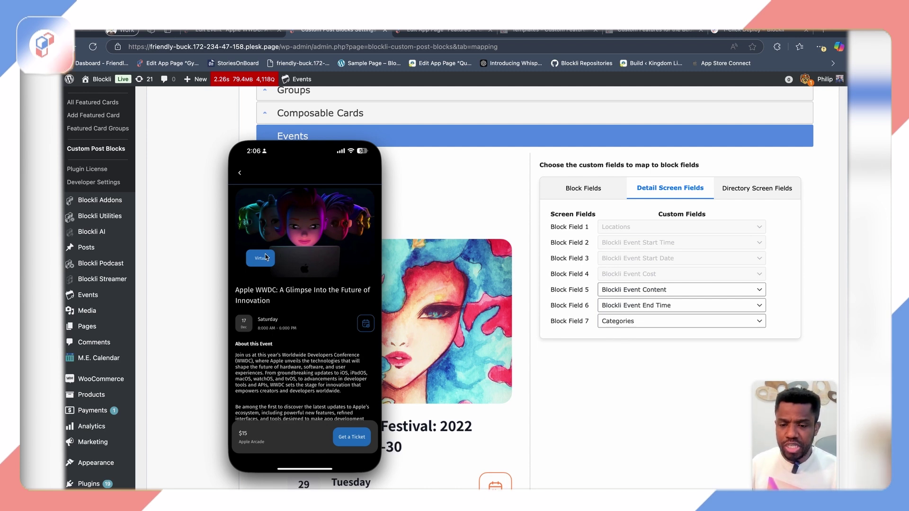
pyautogui.click(622, 322)
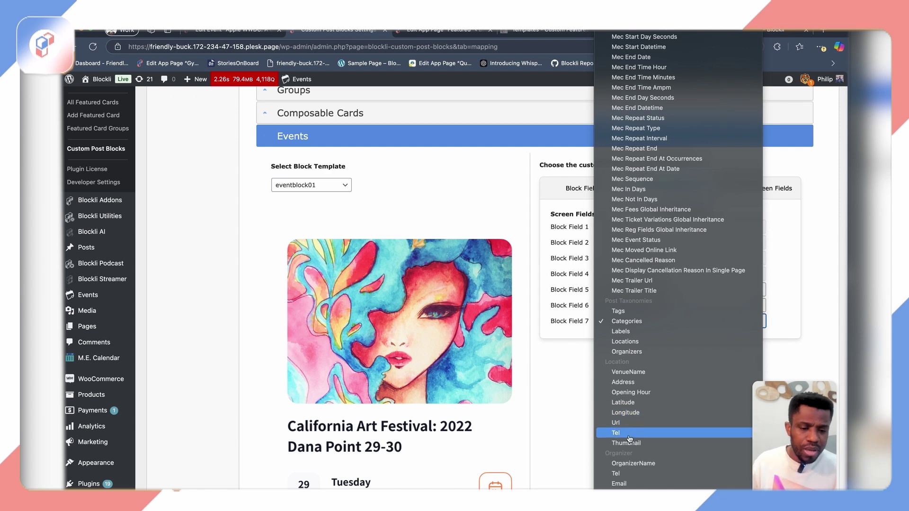
pyautogui.click(576, 355)
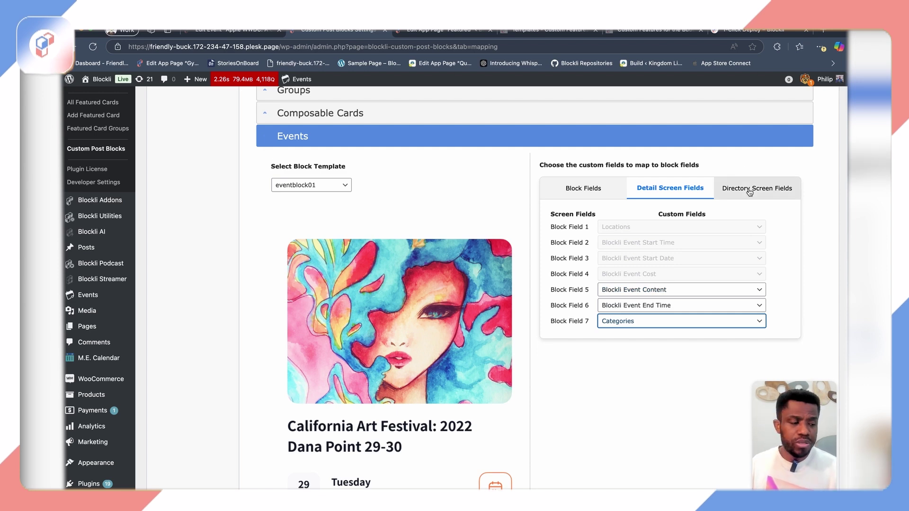
# - Leave the event's details in the mirrored phone app and show the full MEC Events directory
pyautogui.press('super+Tab')
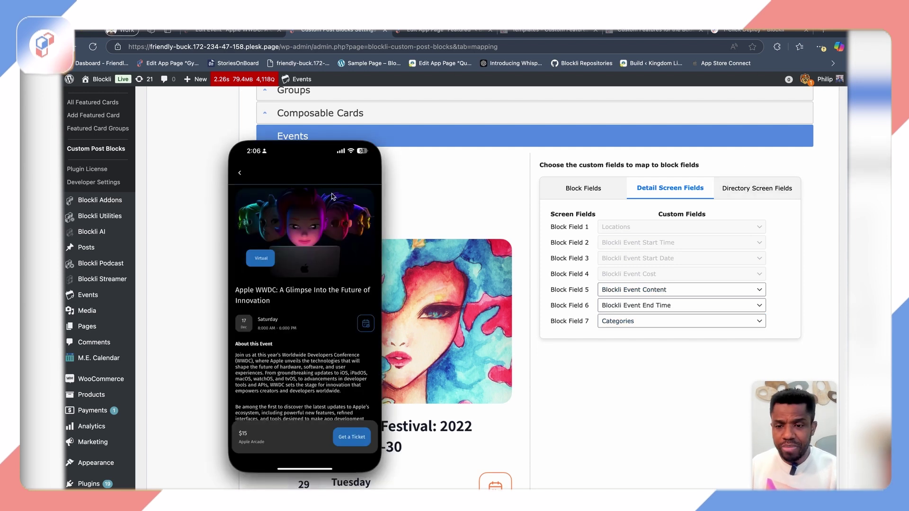
pyautogui.click(250, 175)
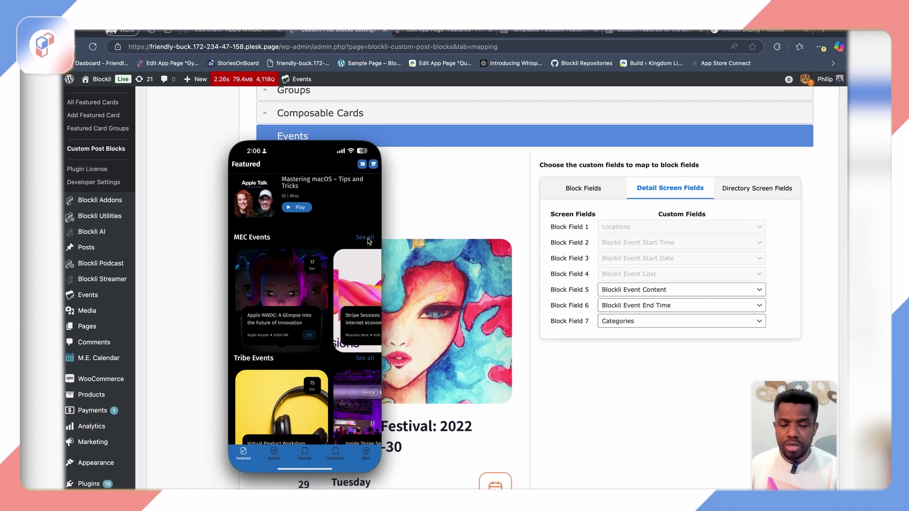
pyautogui.click(368, 239)
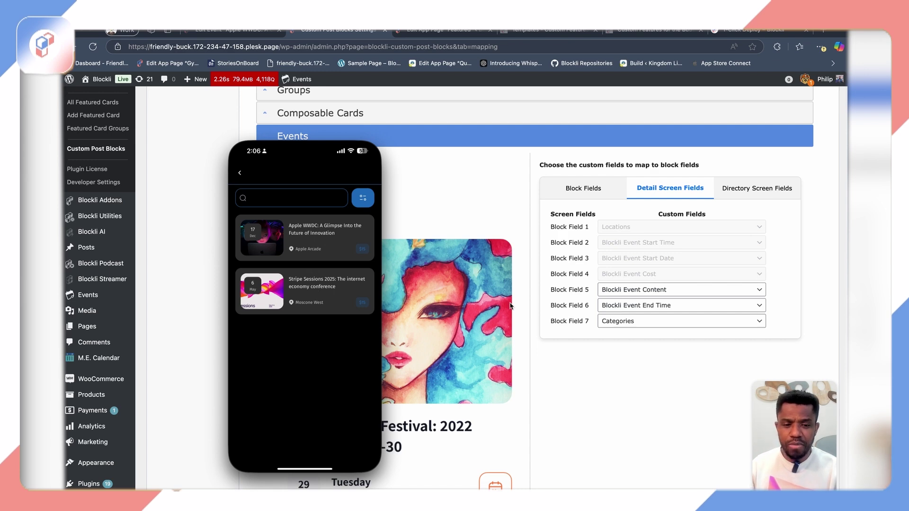
# - Compare the Events directory screen field mapping with the block field mapping it inherits from
pyautogui.click(653, 363)
pyautogui.click(752, 192)
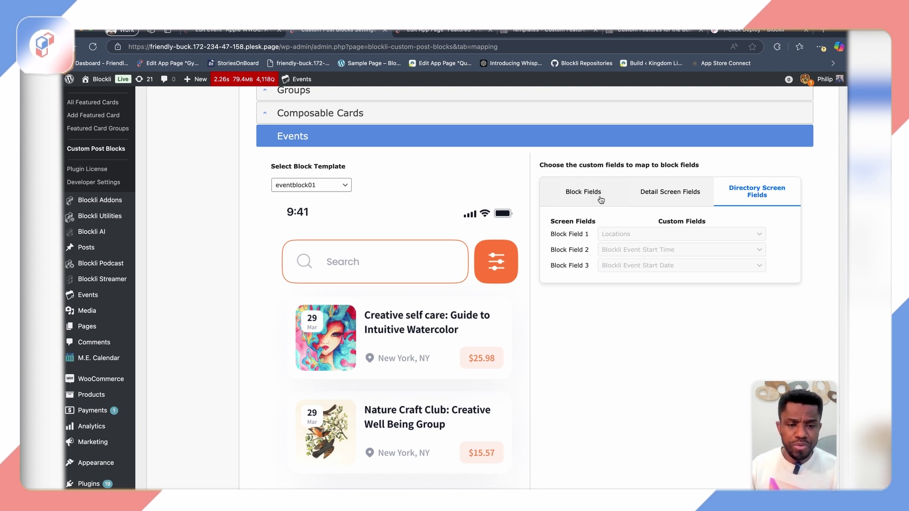
pyautogui.click(571, 192)
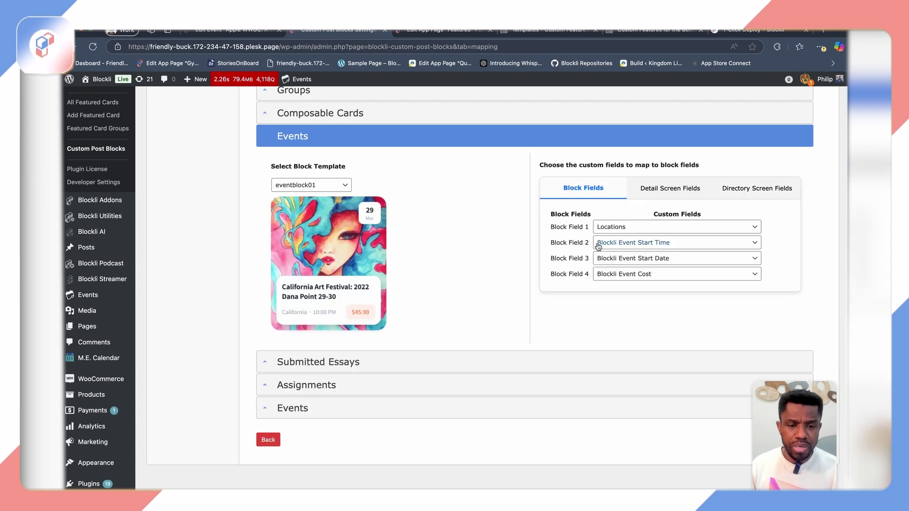
pyautogui.click(692, 186)
pyautogui.click(739, 188)
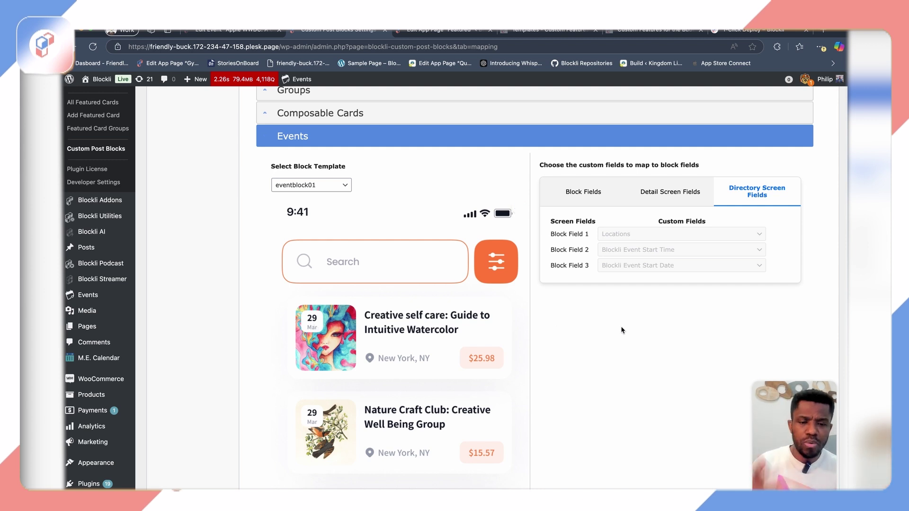
pyautogui.click(587, 197)
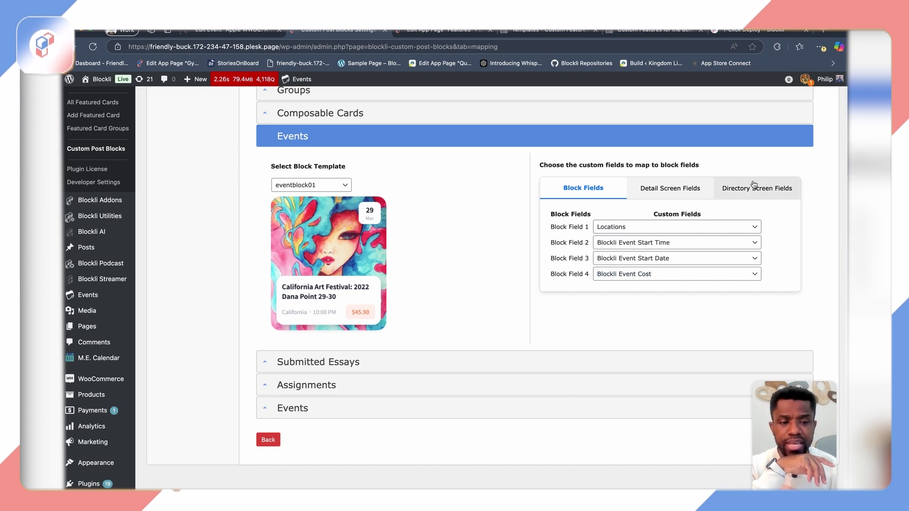
# - Save the custom field mapping for the Events post type
pyautogui.scroll(-2, 562, 371)
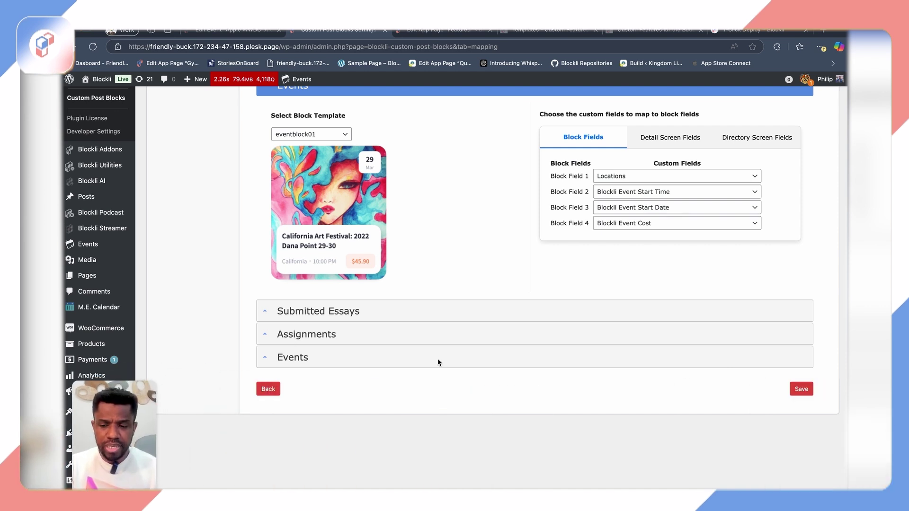
pyautogui.click(805, 392)
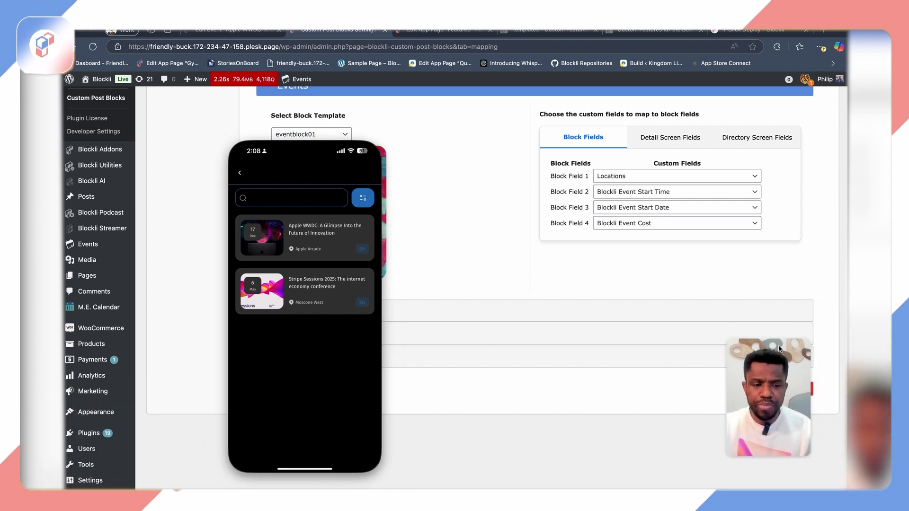
# - Leave the MEC Events directory in the mirrored phone app and reopen the Apple WWDC event's details
pyautogui.click(315, 358)
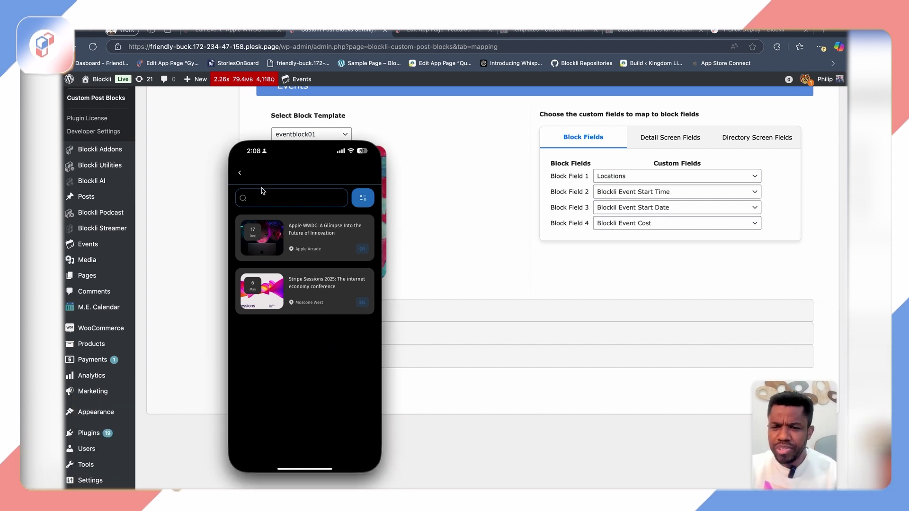
pyautogui.click(239, 173)
pyautogui.click(290, 298)
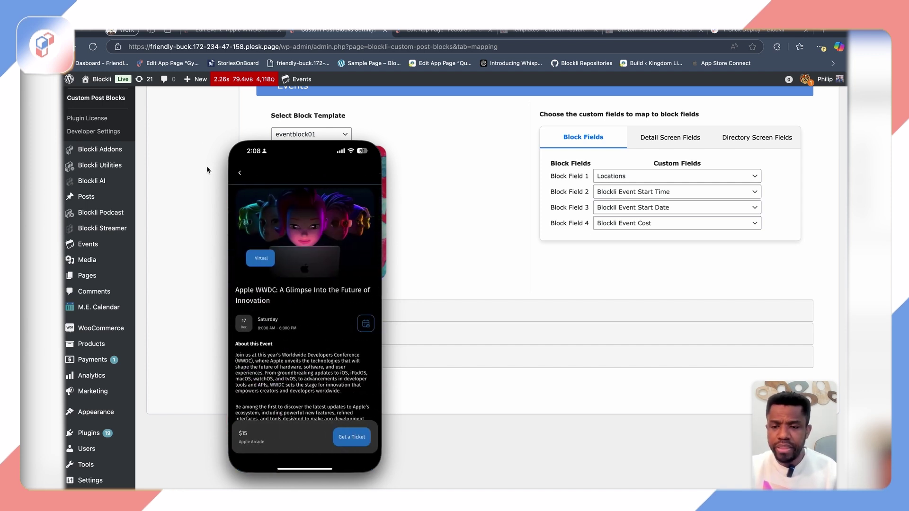
# - Leave the Apple WWDC event in the mirrored phone app and view the Virtual Product Workshop event's details
pyautogui.click(241, 173)
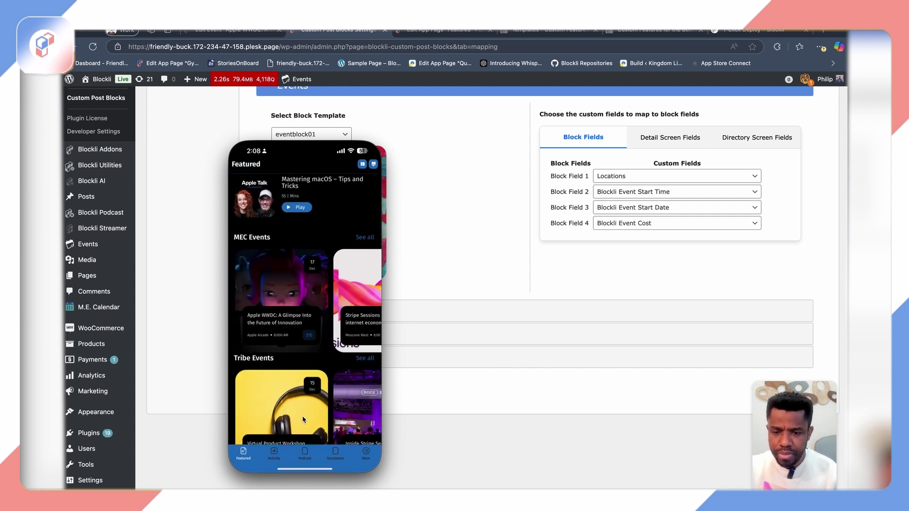
pyautogui.click(283, 374)
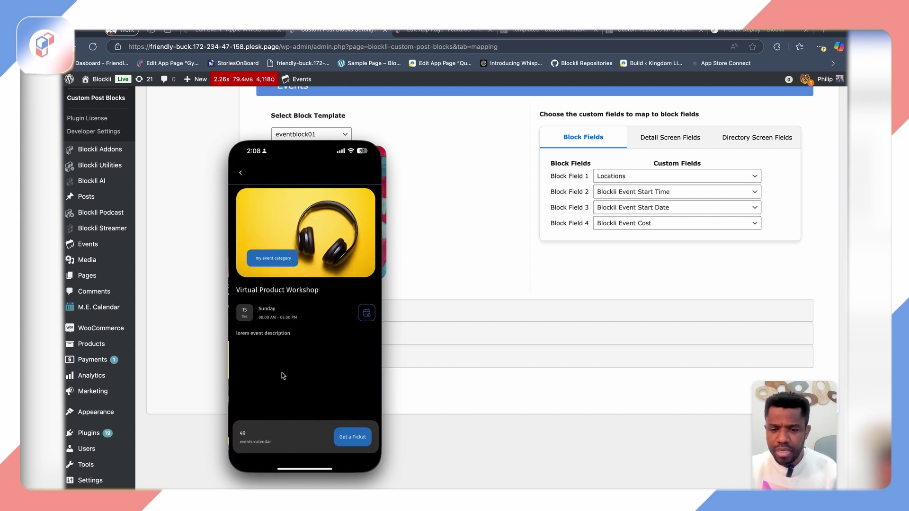
pyautogui.click(240, 173)
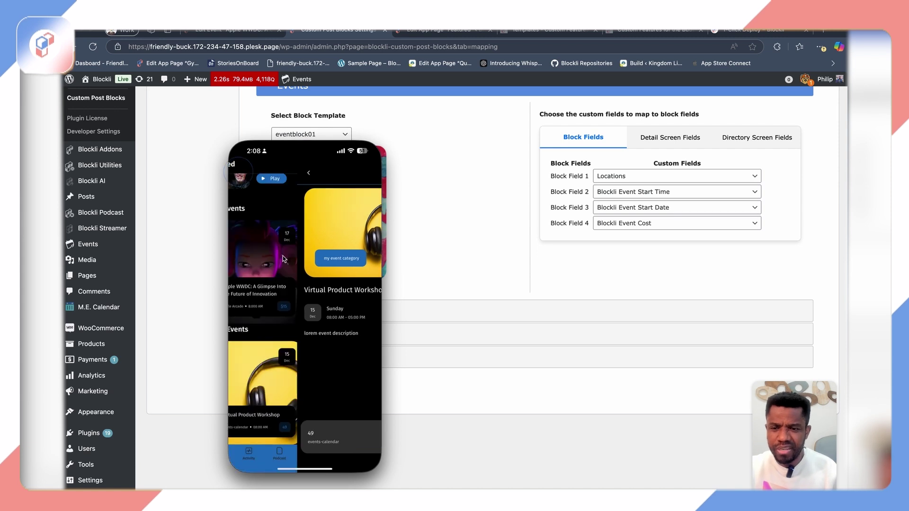
# - Look through the Inside Stripe Sessions event's details in the phone app and request a ticket for it
pyautogui.click(346, 382)
pyautogui.scroll(-5, 341, 359)
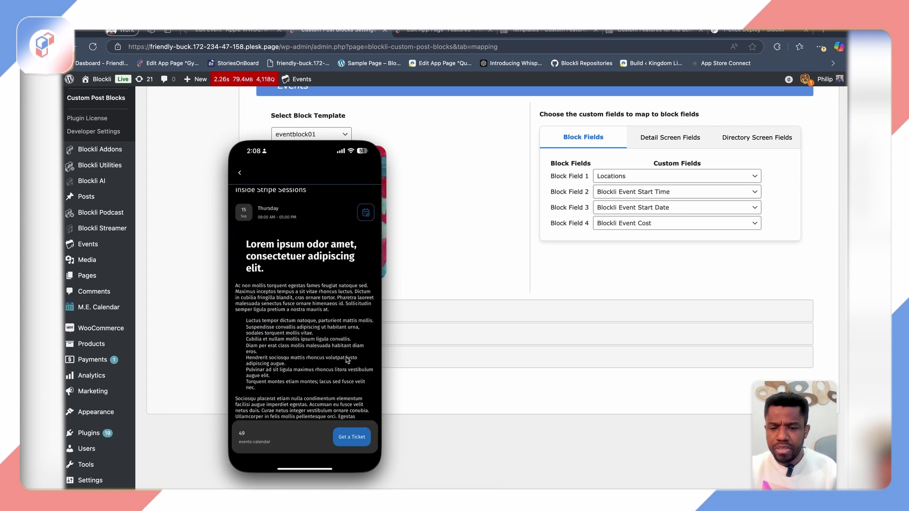
pyautogui.scroll(5, 340, 352)
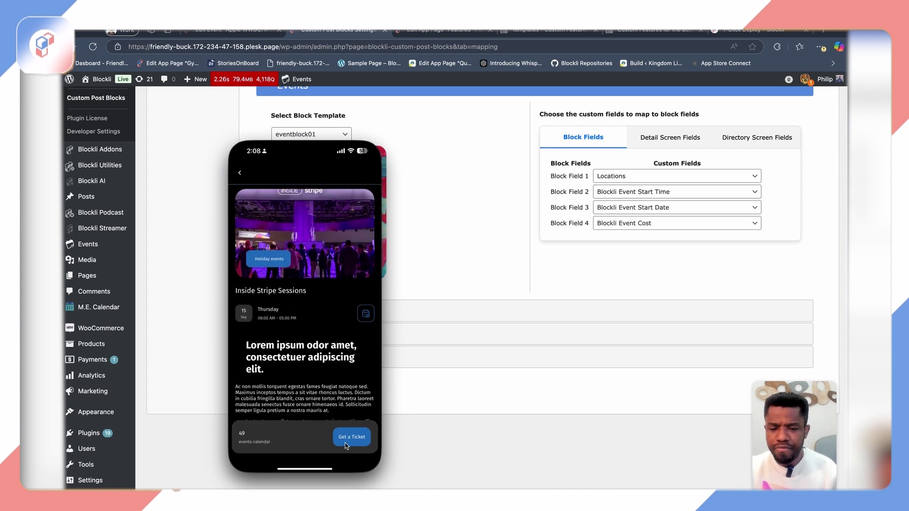
pyautogui.click(348, 438)
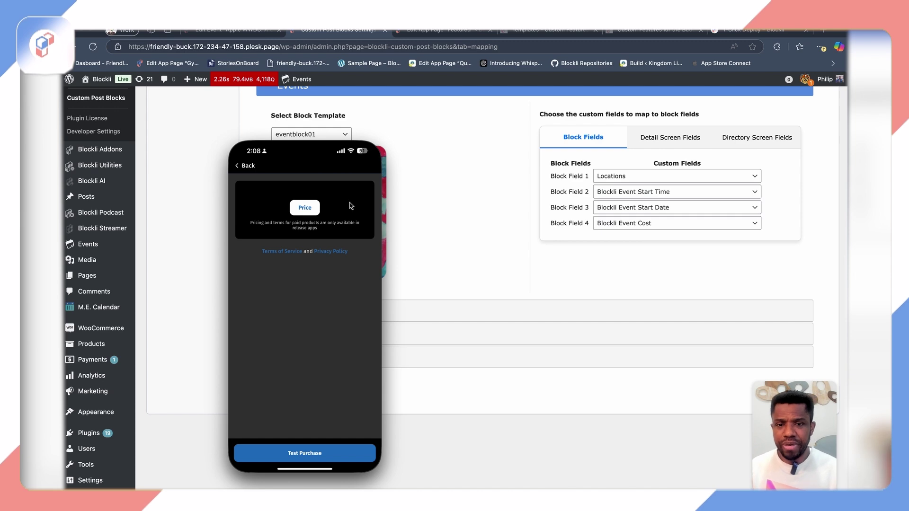
# - Switch back to the WordPress admin and open the BuddyBoss App access controls for Tribe events
pyautogui.click(470, 157)
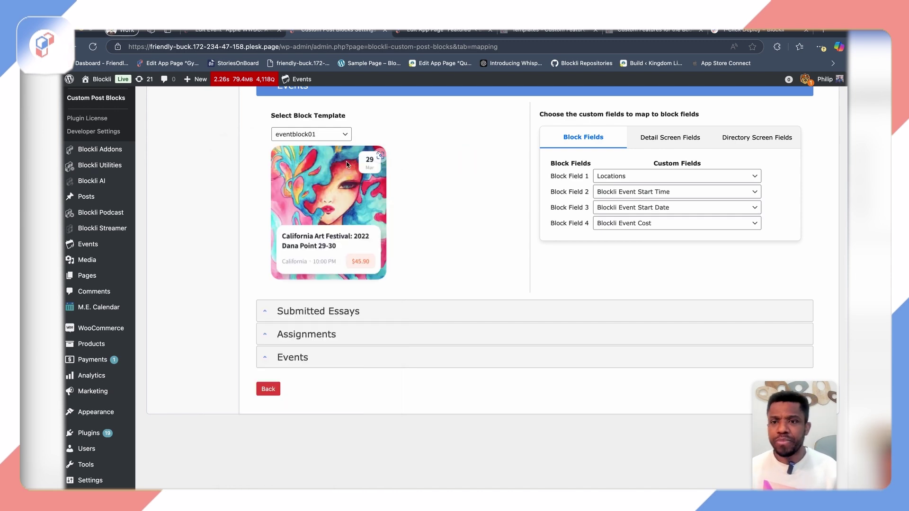
pyautogui.click(446, 34)
pyautogui.click(343, 31)
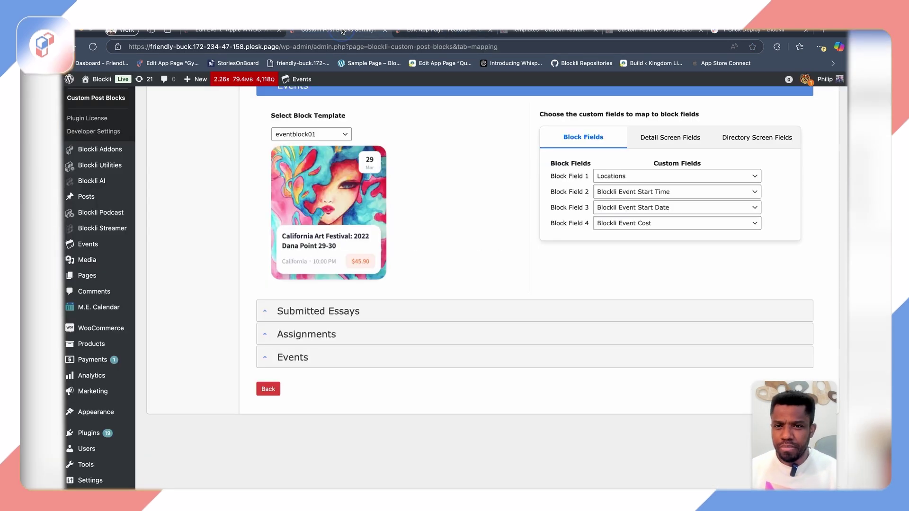
pyautogui.click(228, 32)
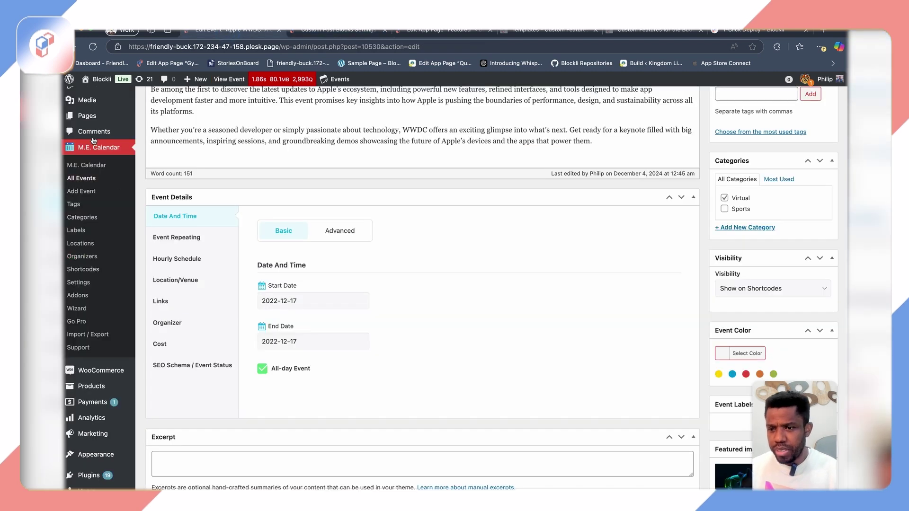
pyautogui.scroll(5, 129, 270)
pyautogui.moveTo(127, 163)
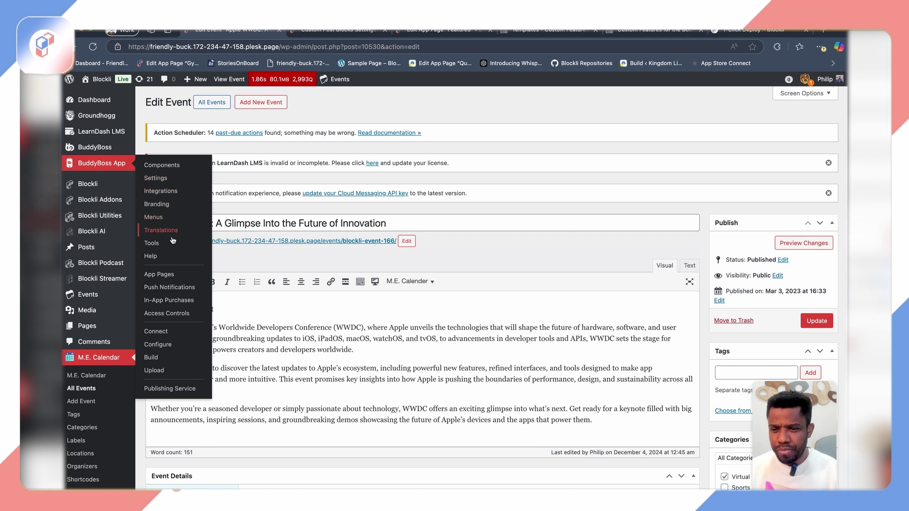
pyautogui.click(173, 317)
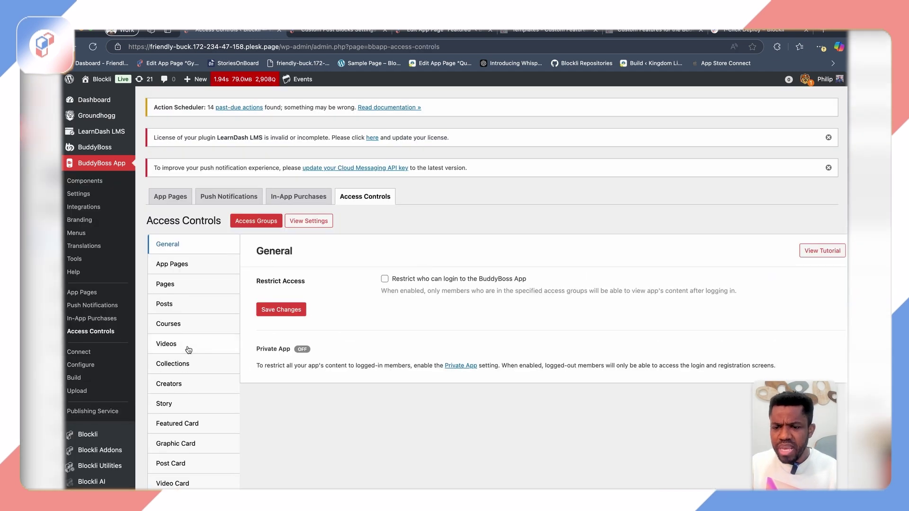
pyautogui.scroll(-5, 192, 360)
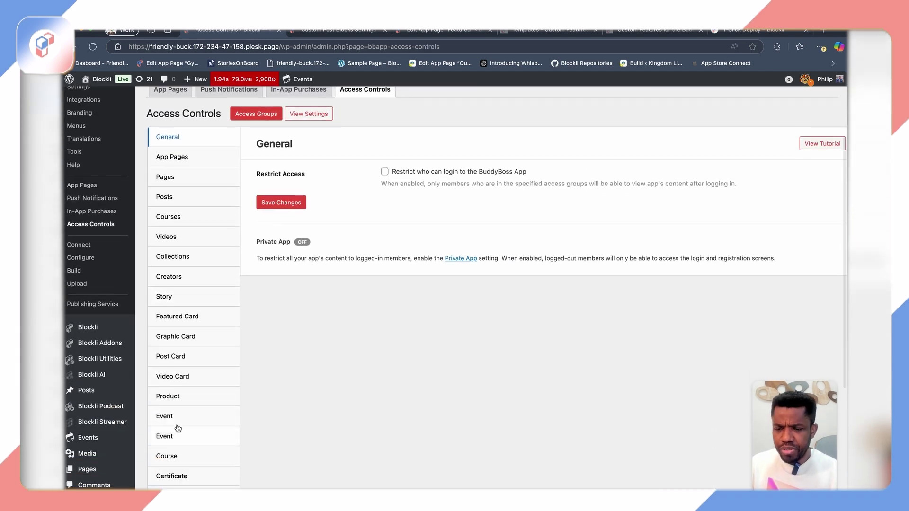
pyautogui.click(181, 442)
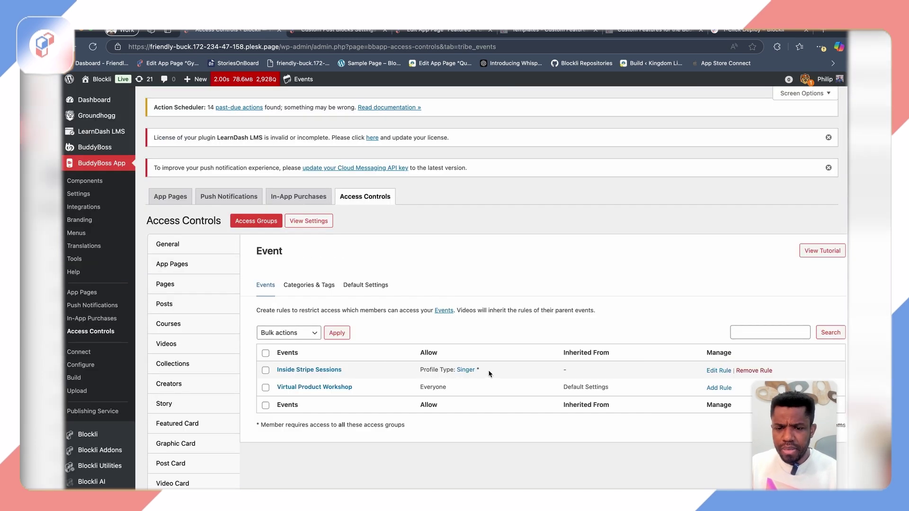
# - Open the Inside Stripe Sessions access rule for editing, keeping it restricted to members in specific access groups
pyautogui.scroll(-3, 322, 319)
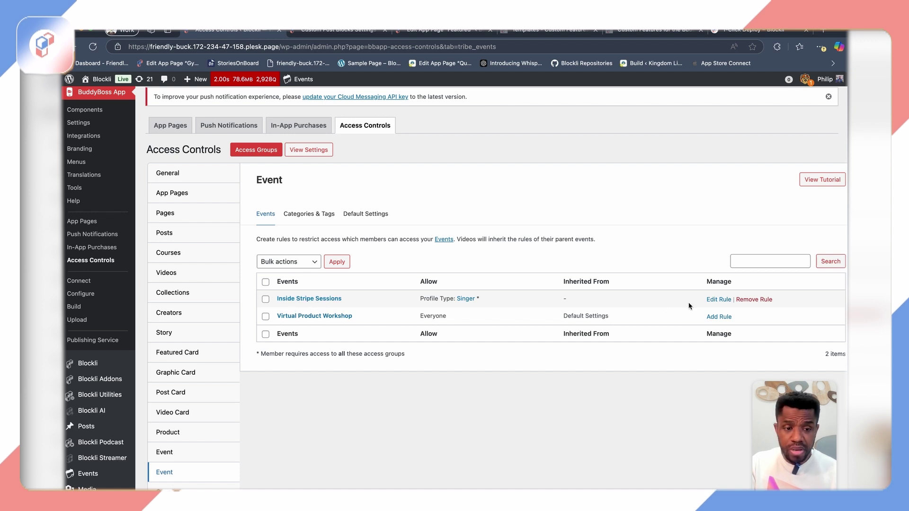
pyautogui.click(718, 300)
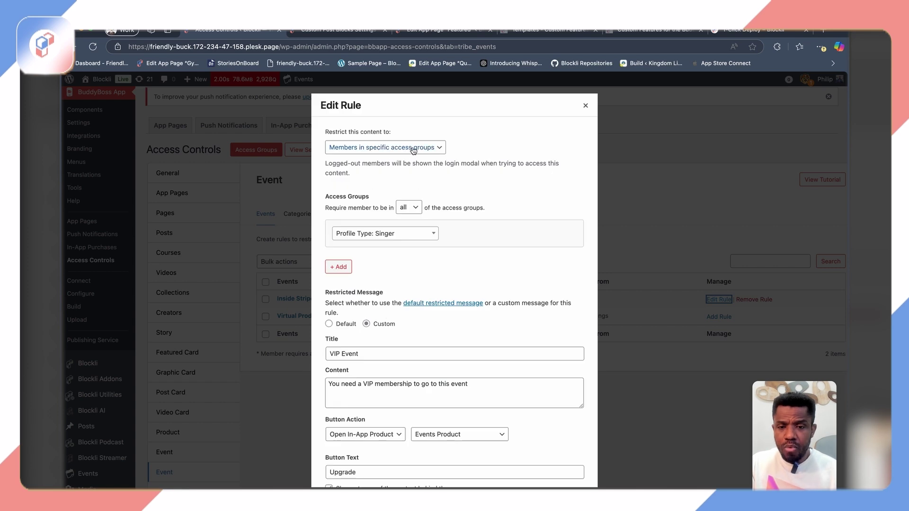
pyautogui.click(422, 147)
pyautogui.click(487, 142)
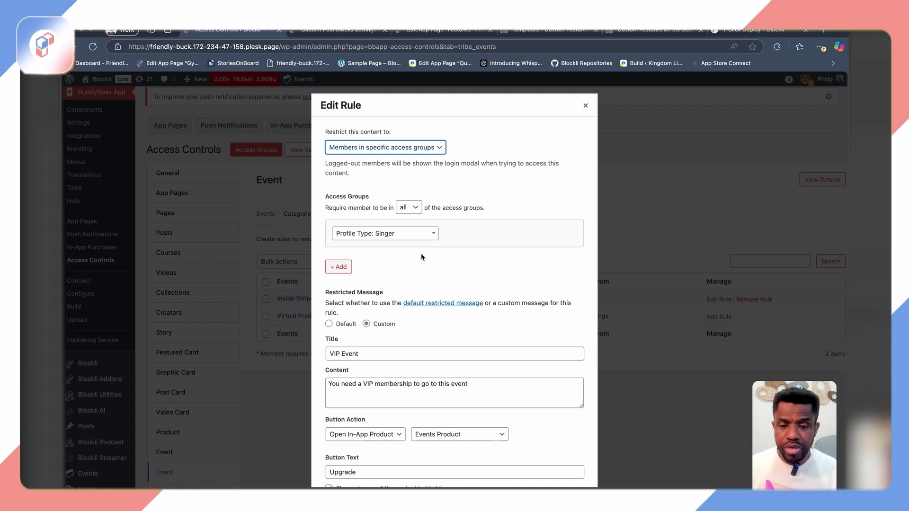
pyautogui.scroll(-3, 425, 254)
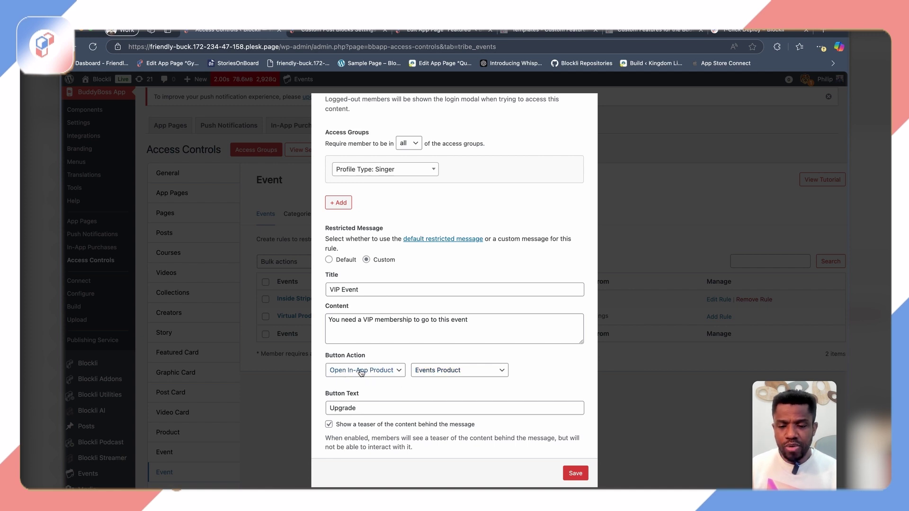
# - Keep Open In-App Product with Events Product as the restricted message's button action and save the access rule
pyautogui.click(473, 371)
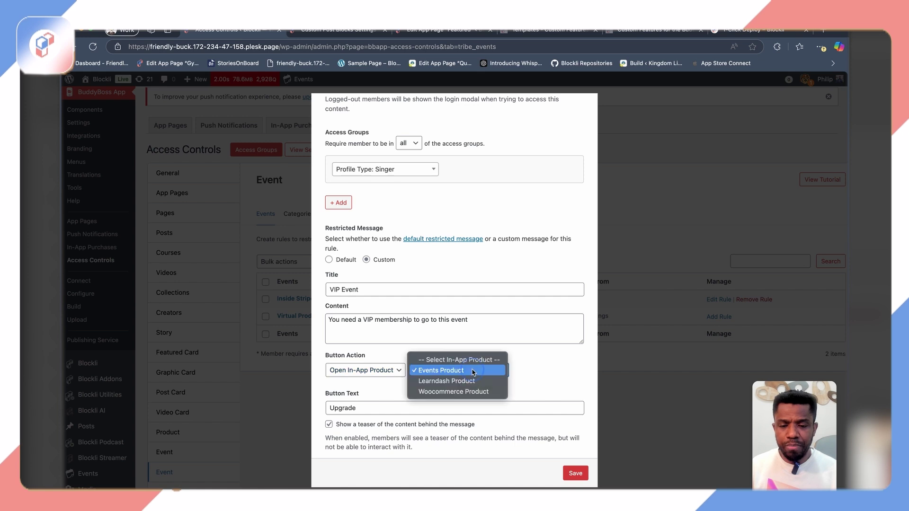
pyautogui.click(435, 372)
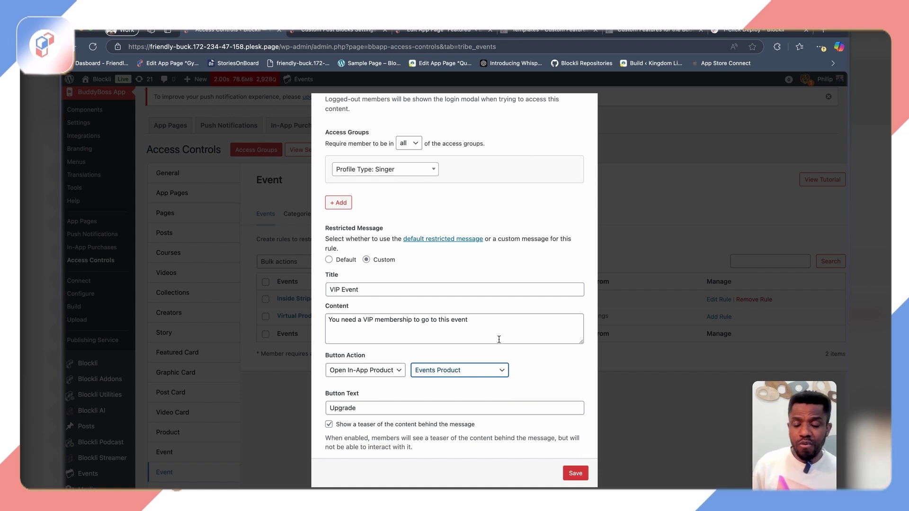
pyautogui.click(436, 458)
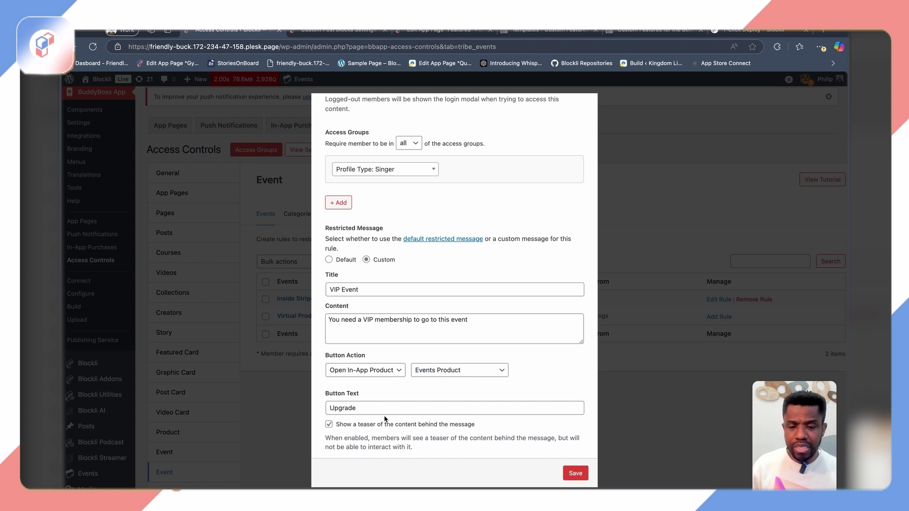
pyautogui.click(505, 462)
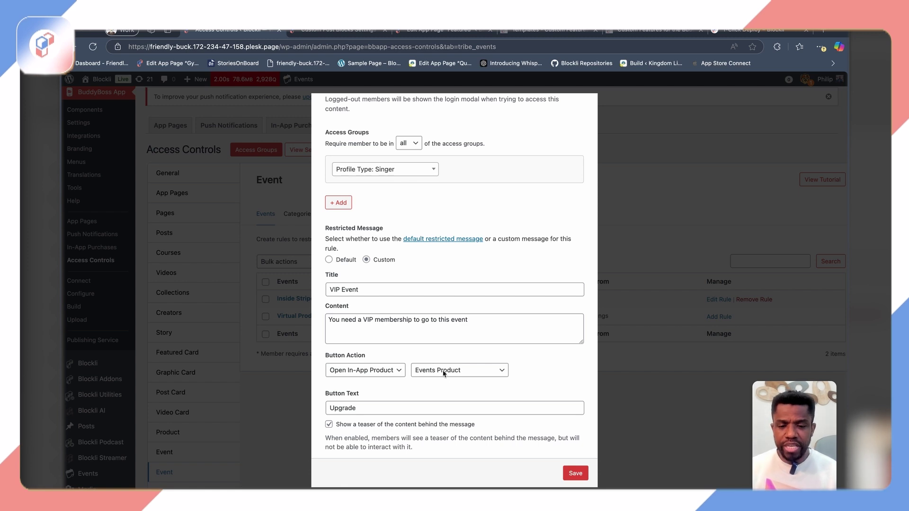
pyautogui.click(461, 376)
pyautogui.click(393, 440)
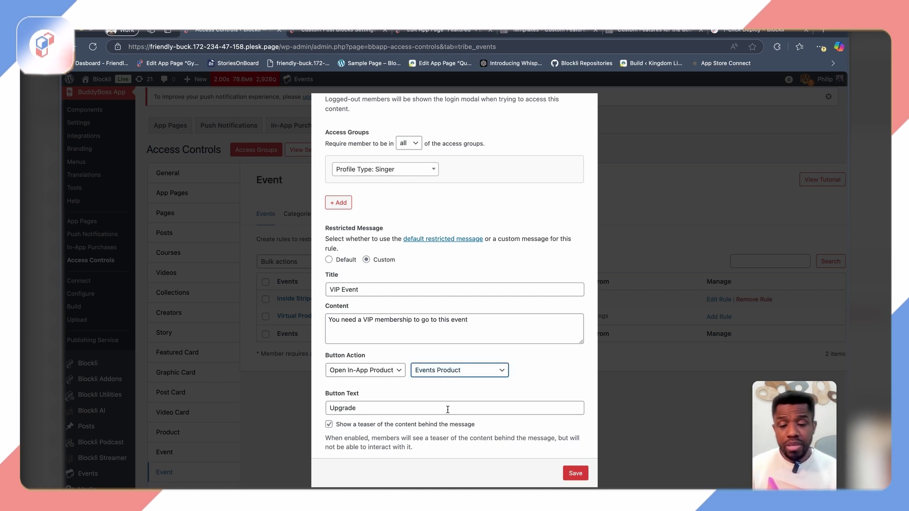
pyautogui.click(380, 373)
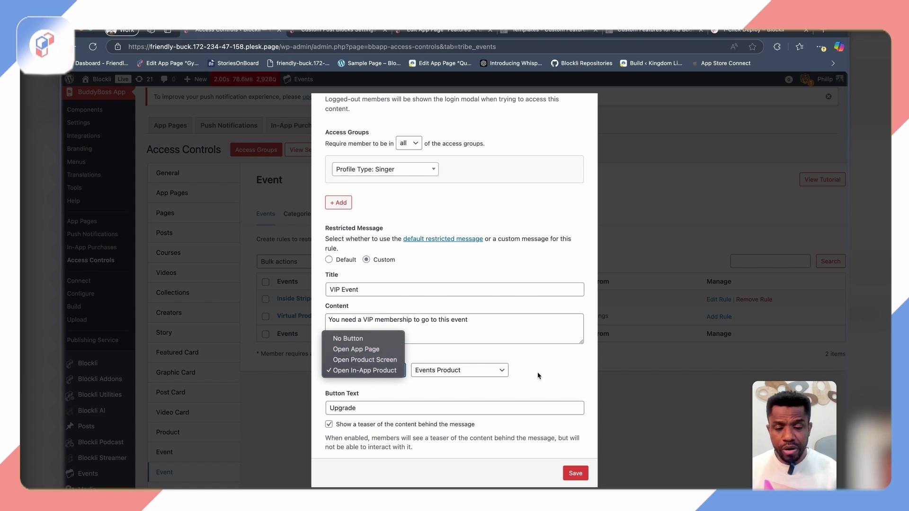
pyautogui.click(528, 450)
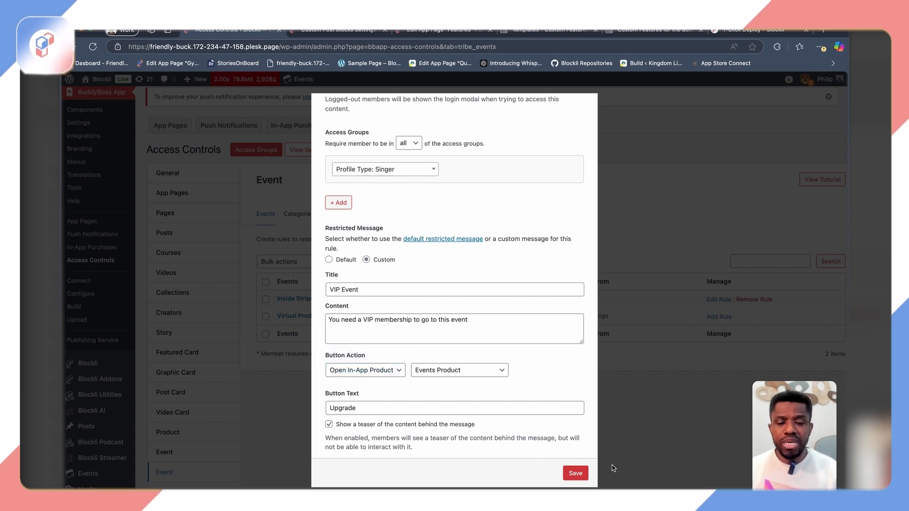
pyautogui.click(575, 473)
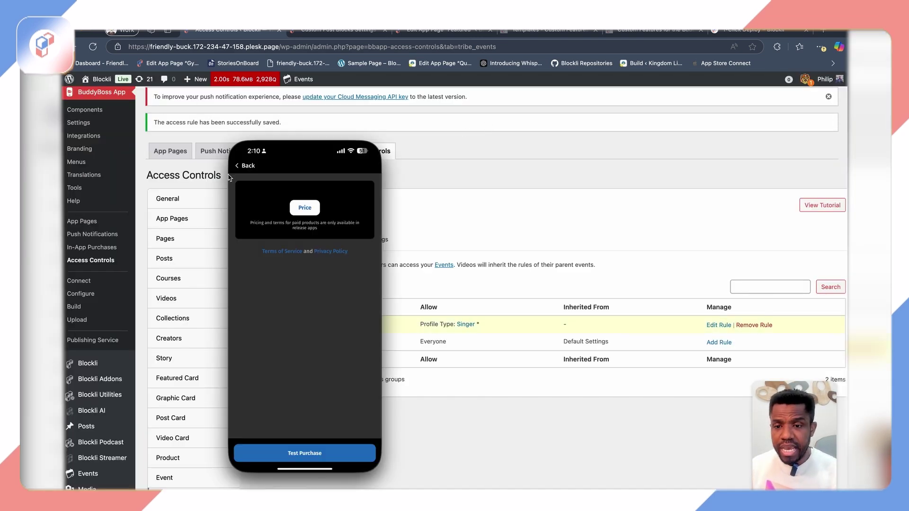
# - Request a ticket for Inside Stripe Sessions again in the phone app and return from the purchase screen
pyautogui.click(250, 166)
pyautogui.click(353, 437)
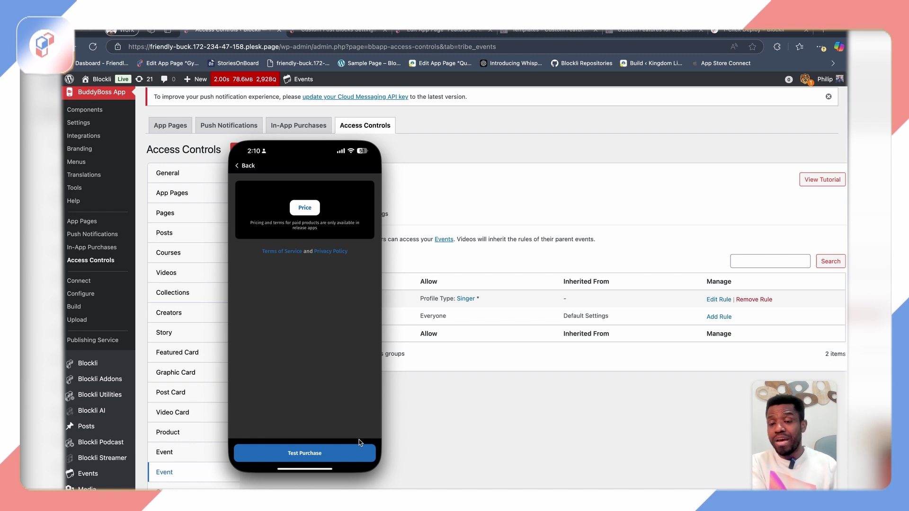
pyautogui.click(251, 167)
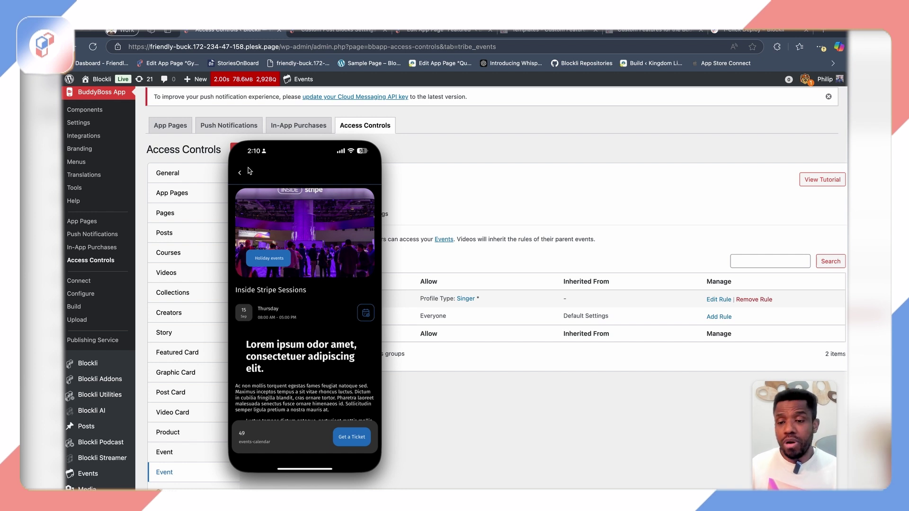
# - Bring up the ticket registration form for the Virtual Product Workshop in the phone app and cancel it
pyautogui.click(242, 175)
pyautogui.scroll(-1, 296, 392)
pyautogui.click(283, 374)
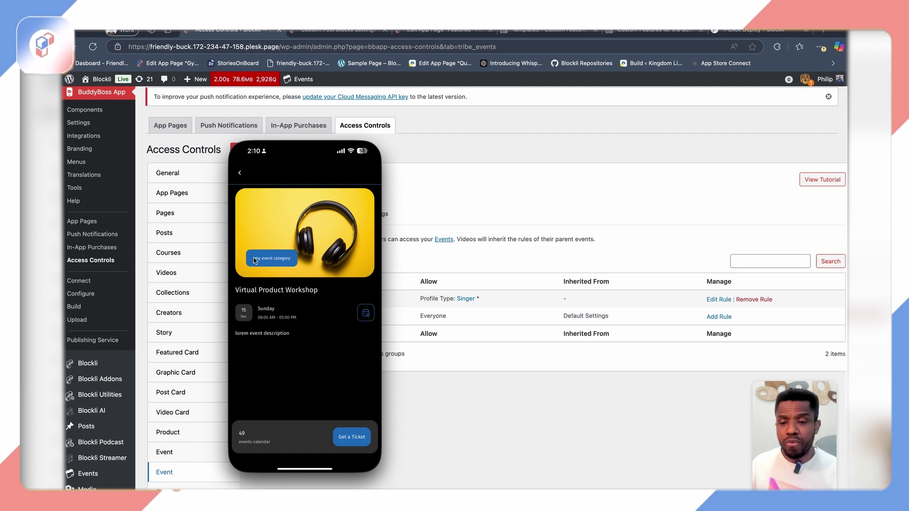
pyautogui.click(348, 445)
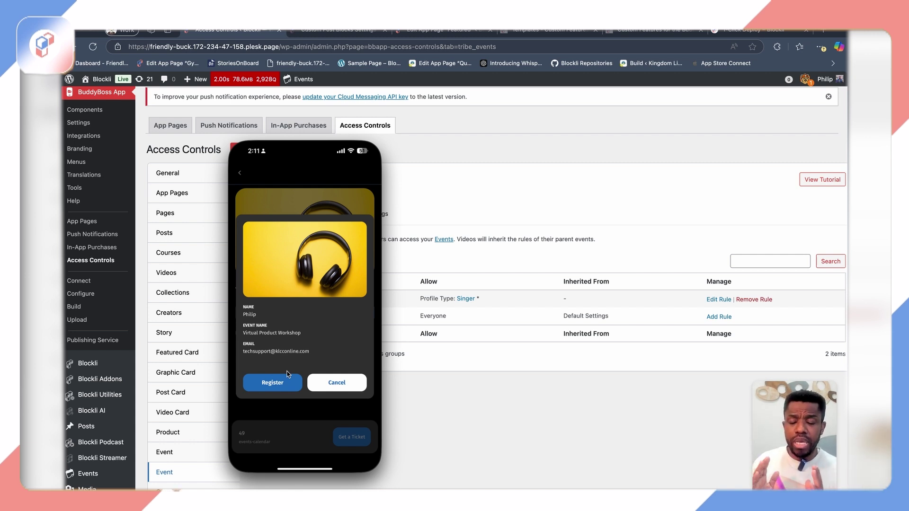
pyautogui.click(321, 386)
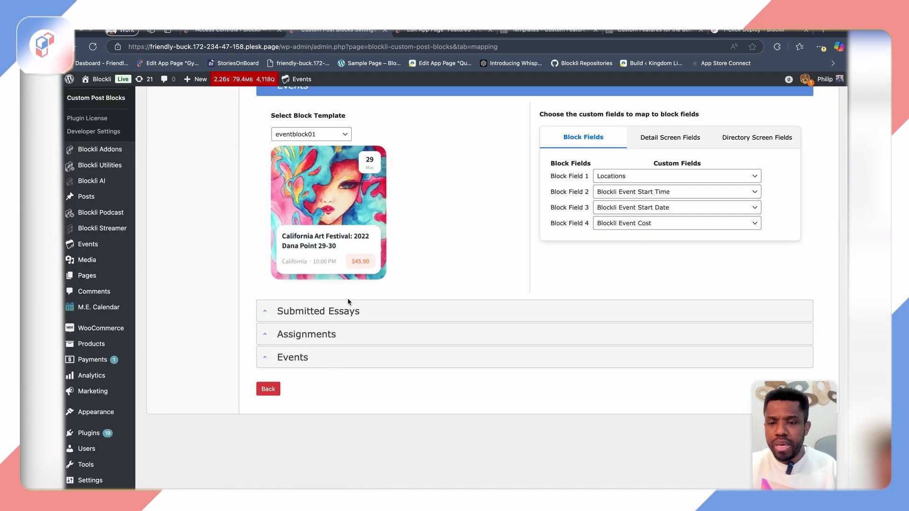
# - Open Blockli's Developer Settings in the WordPress admin and examine the automation webhook URL
pyautogui.scroll(6, 348, 302)
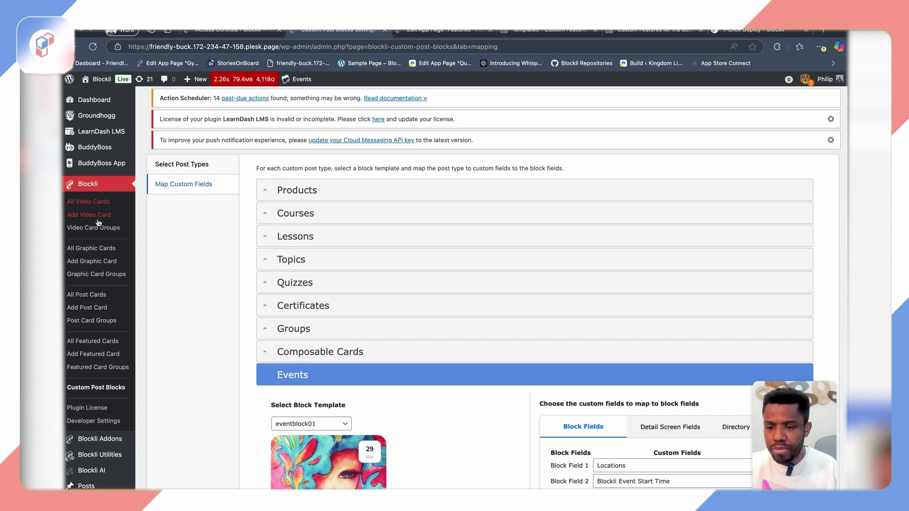
pyautogui.click(90, 422)
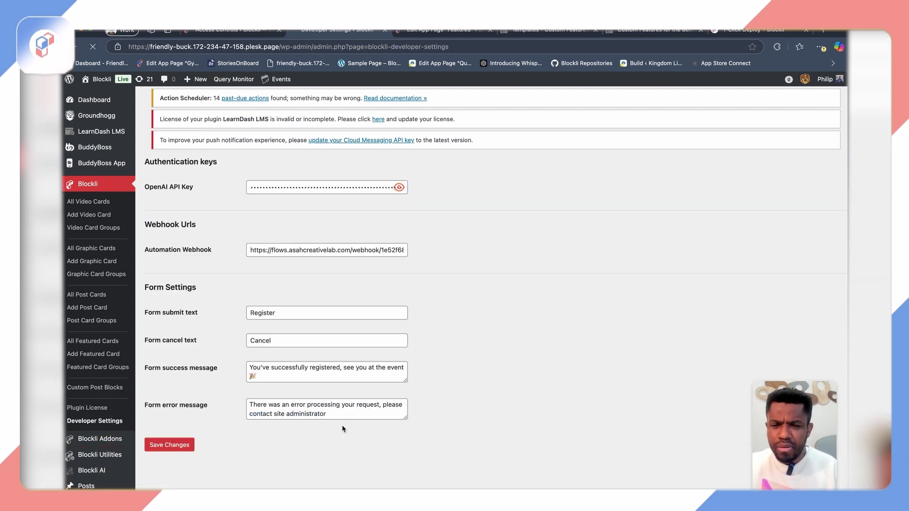
pyautogui.click(207, 248)
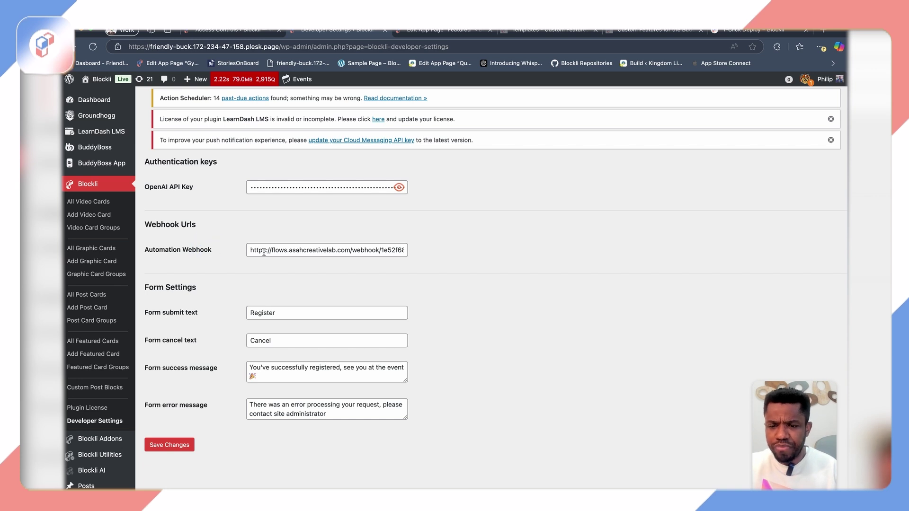
pyautogui.moveTo(251, 251); pyautogui.dragTo(462, 249)
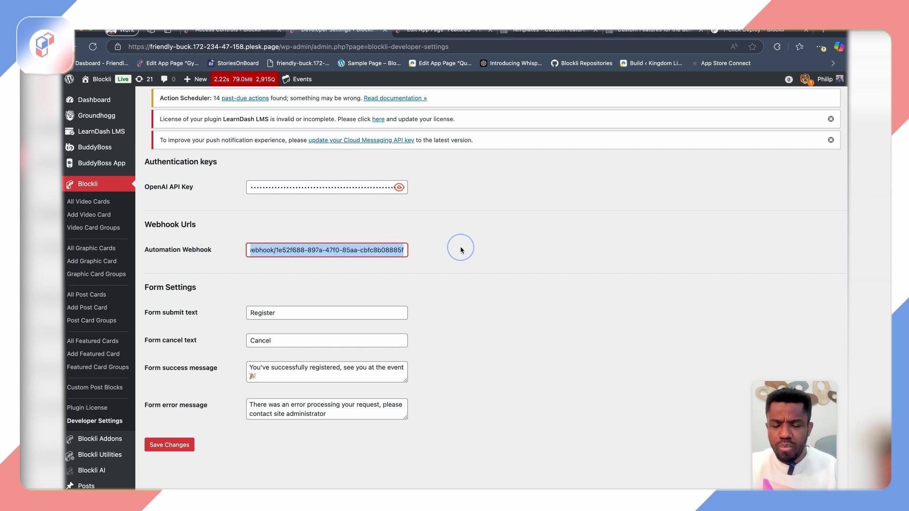
pyautogui.click(182, 249)
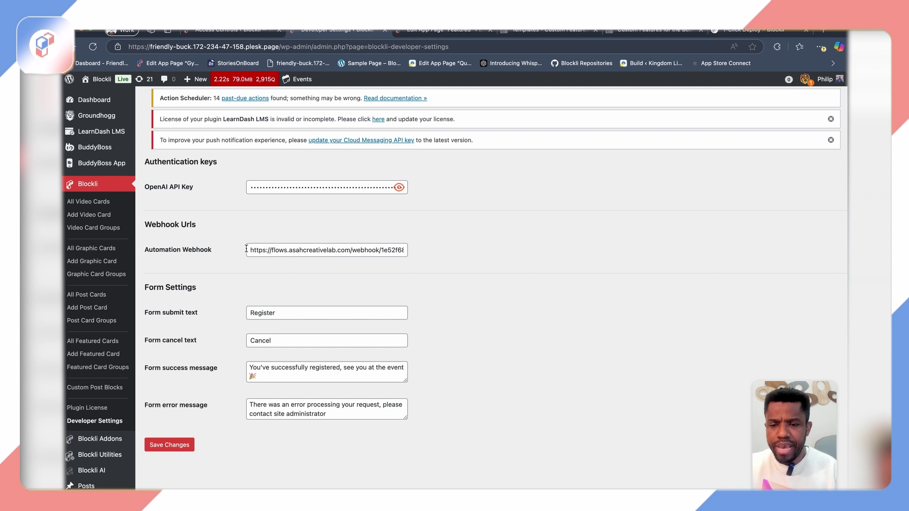
# - Select the automation webhook URL and save Blockli's Developer Settings
pyautogui.moveTo(248, 250); pyautogui.dragTo(445, 250)
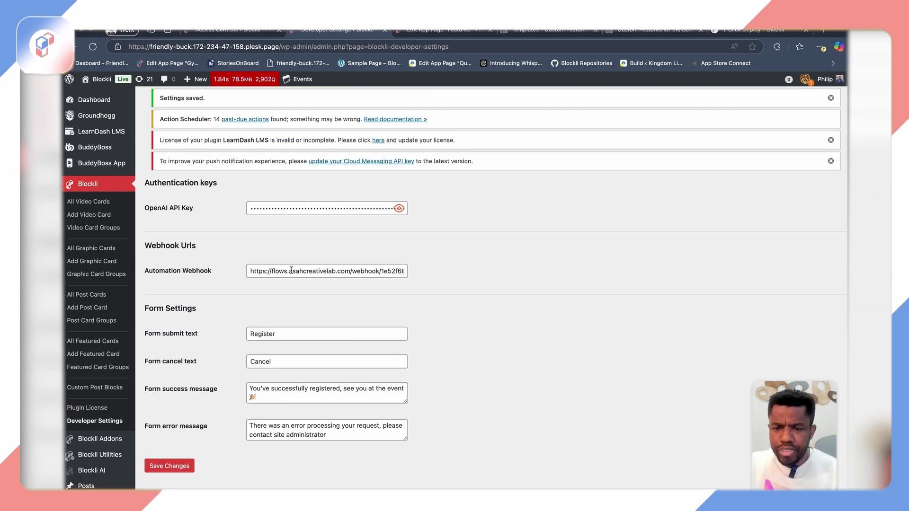
pyautogui.moveTo(254, 274); pyautogui.dragTo(431, 267)
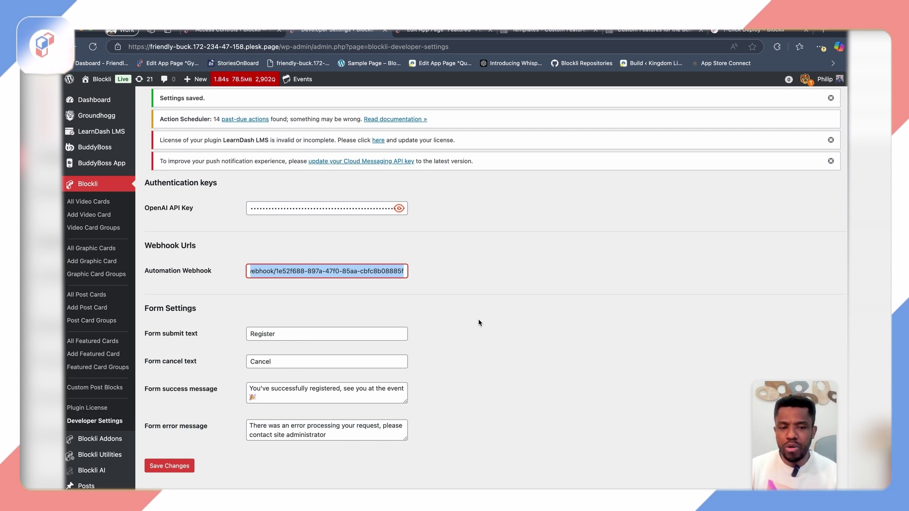
# - In the phone app, request a ticket for the Virtual Product Workshop and cancel out of the registration form
pyautogui.press('super+Tab')
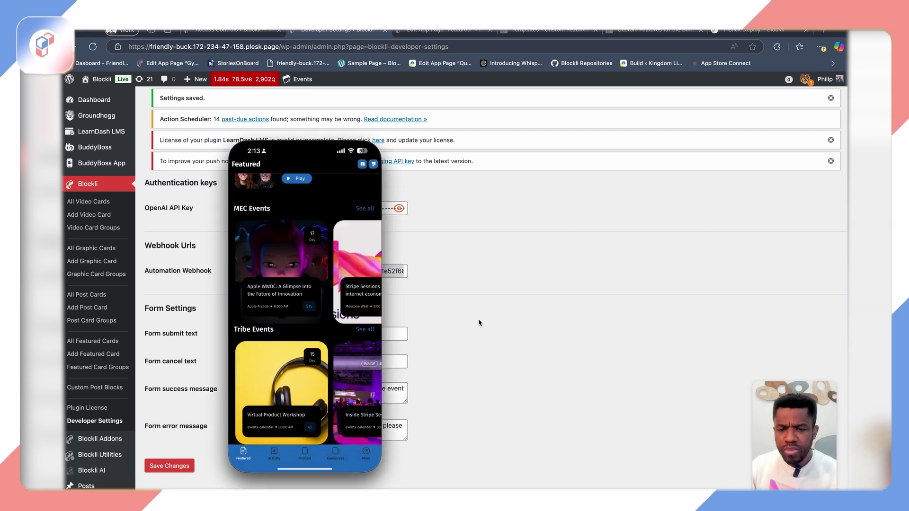
pyautogui.click(299, 400)
pyautogui.click(350, 438)
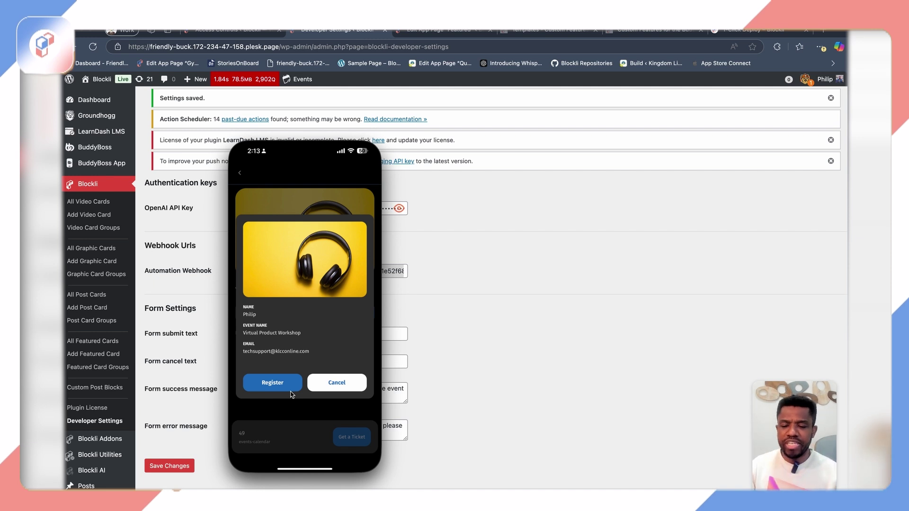
pyautogui.click(324, 388)
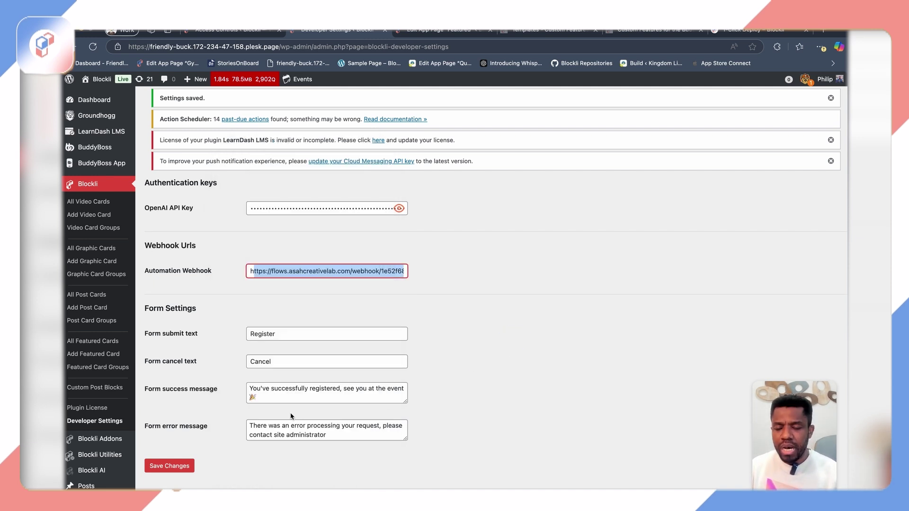
# - Examine the form success message and form error message in Blockli's Developer Settings
pyautogui.scroll(-4, 296, 422)
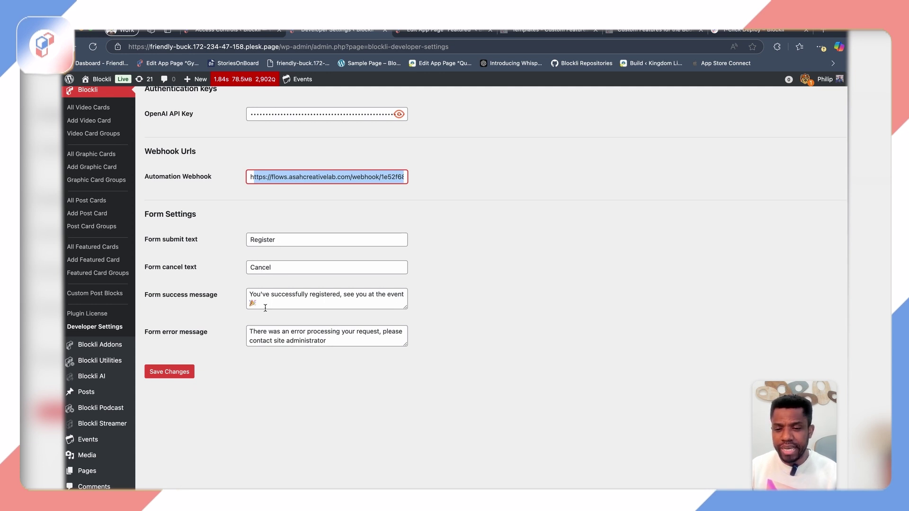
pyautogui.moveTo(273, 301); pyautogui.dragTo(247, 292)
pyautogui.click(614, 293)
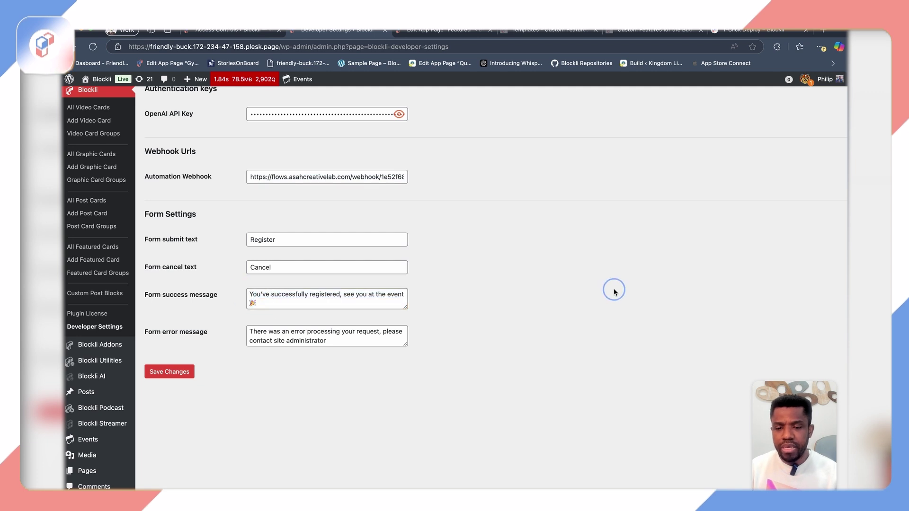
pyautogui.moveTo(313, 303); pyautogui.dragTo(264, 294)
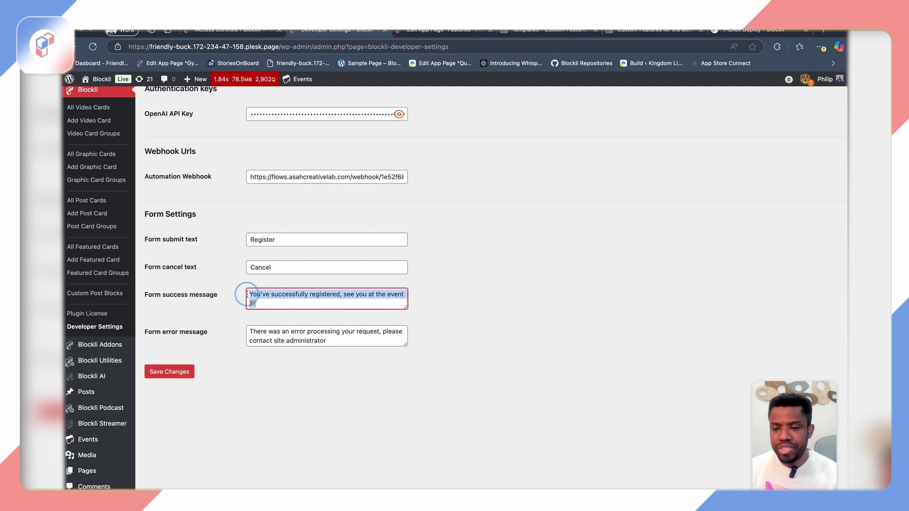
pyautogui.click(333, 343)
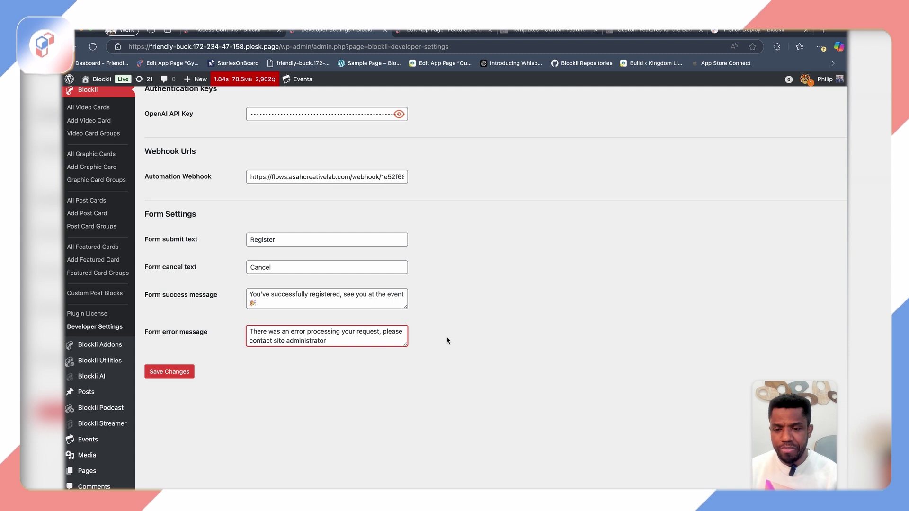
pyautogui.scroll(3, 447, 340)
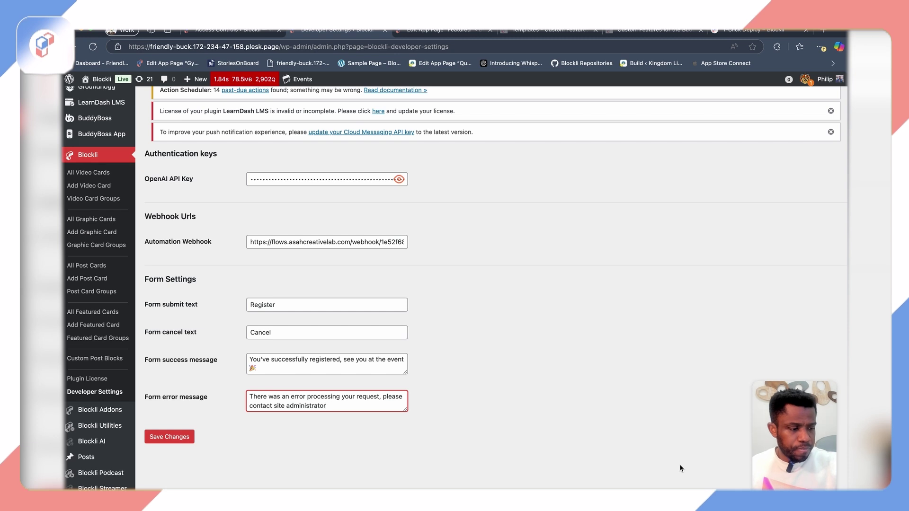
# - Leave the Virtual Product Workshop screen in the phone app and open the full MEC Events directory
pyautogui.press('super+Tab')
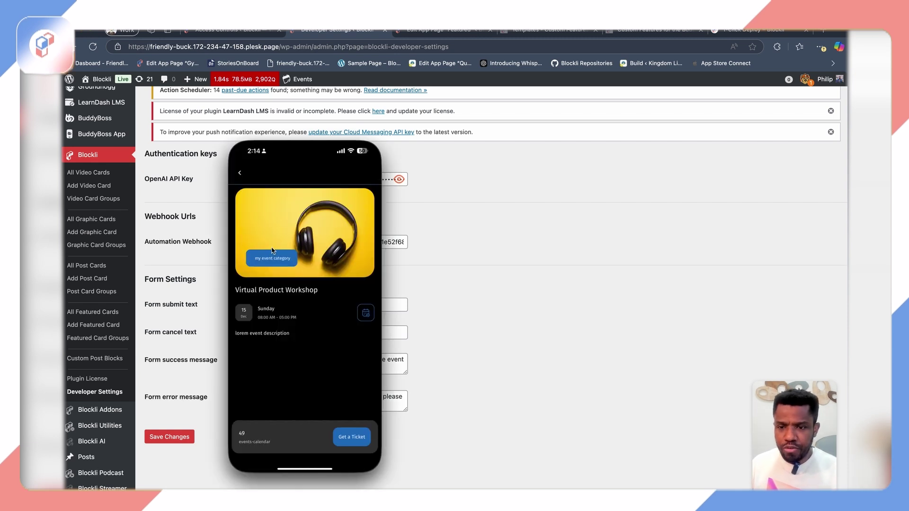
pyautogui.click(242, 173)
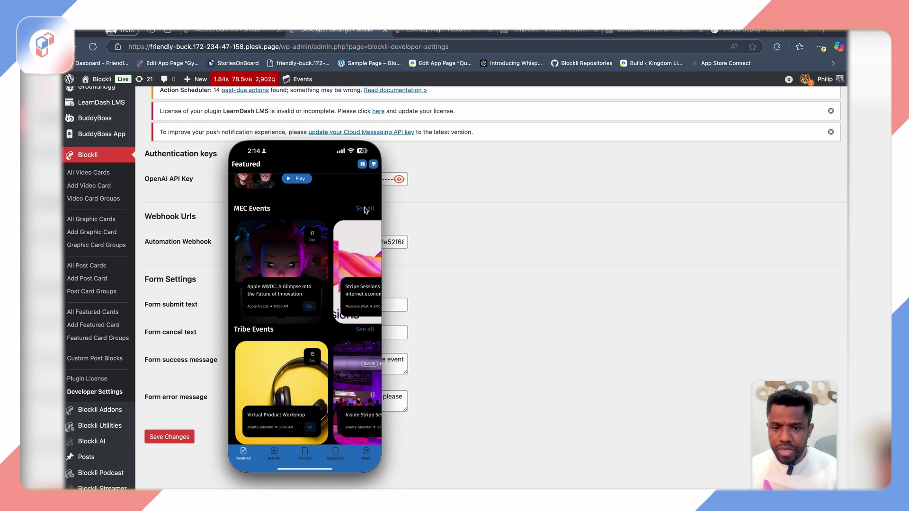
pyautogui.click(366, 210)
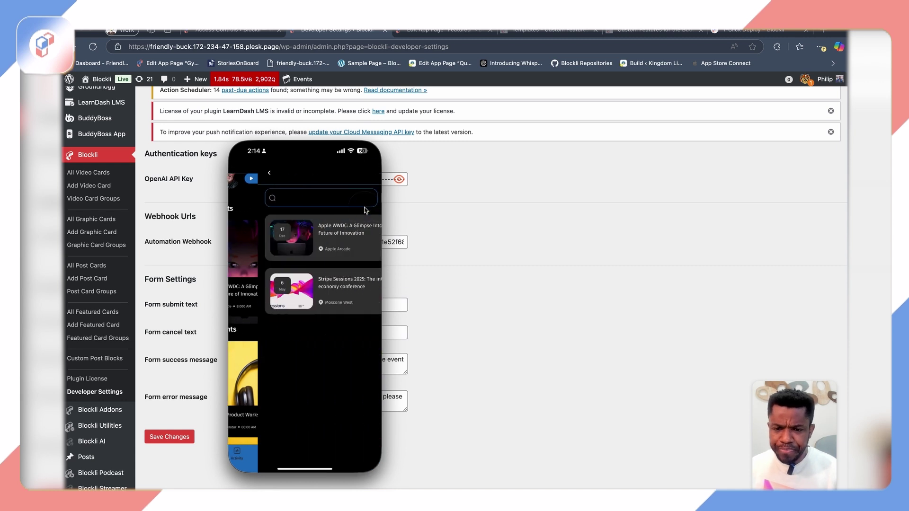
# - Search the MEC Events directory for "Apple"
pyautogui.click(274, 201)
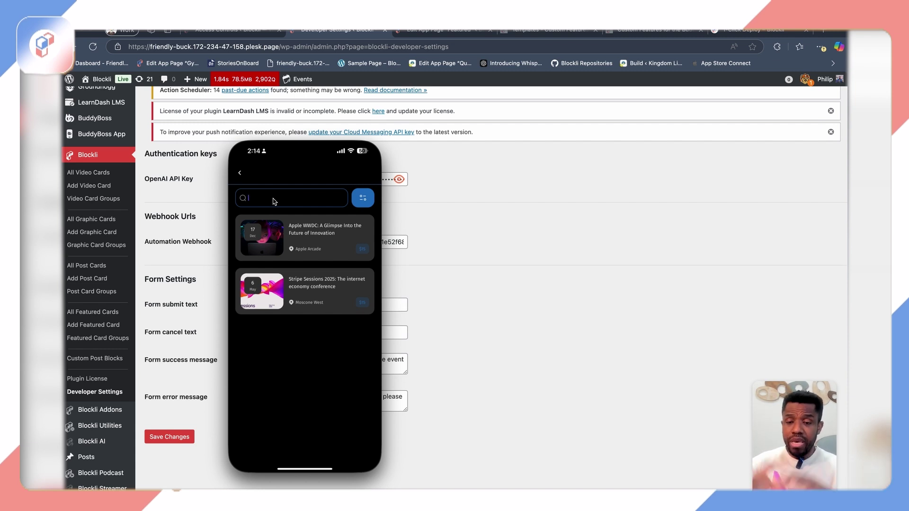
pyautogui.write('Spo')
pyautogui.press('BackSpace')
pyautogui.press('BackSpace')
pyautogui.press('BackSpace')
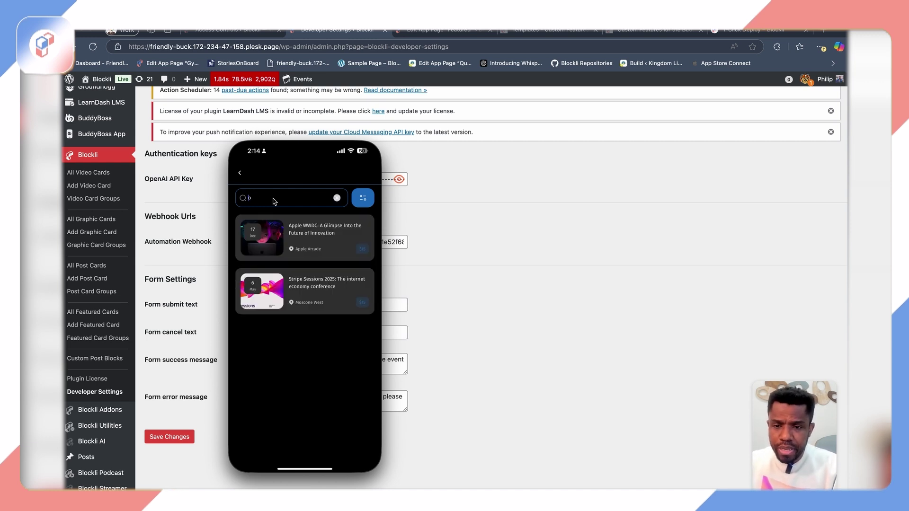
pyautogui.write('Apple')
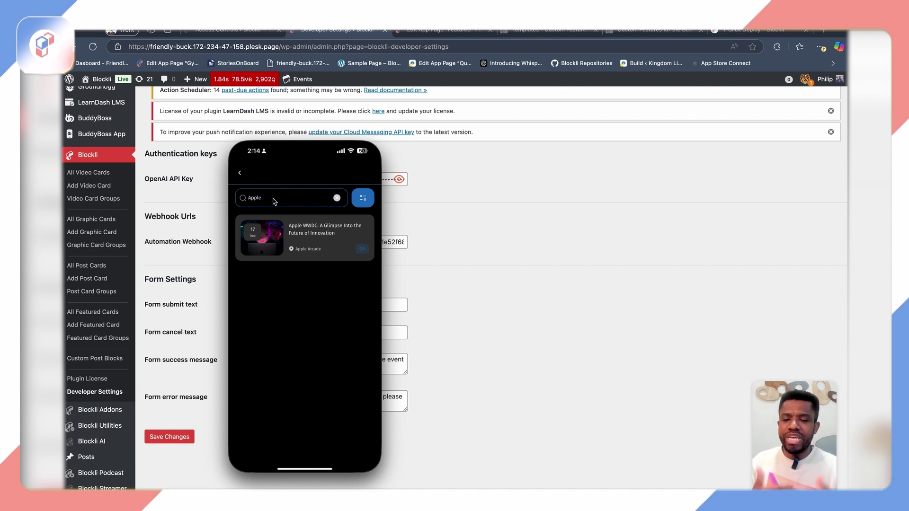
# - Clear the directory search text and open the event filters
pyautogui.press('BackSpace')
pyautogui.press('BackSpace')
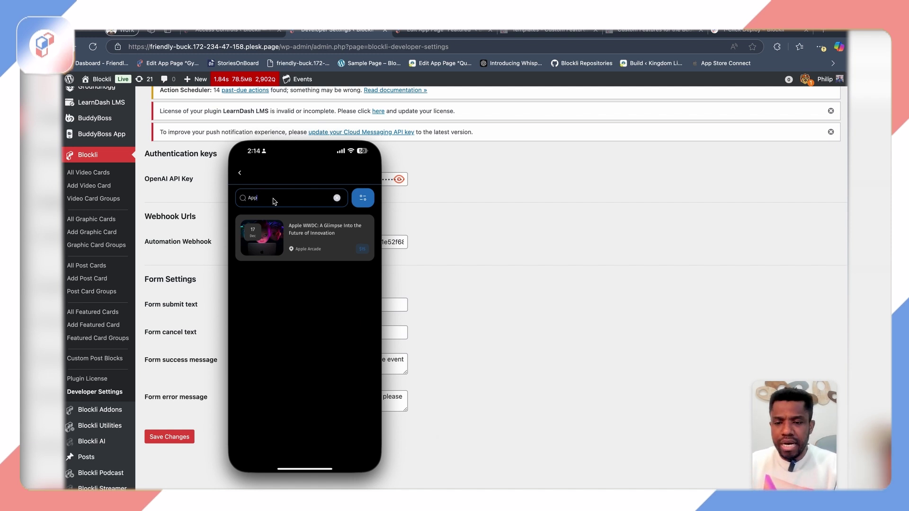
pyautogui.press('BackSpace')
pyautogui.press('BackSpace')
pyautogui.press('BackSpace')
pyautogui.click(361, 200)
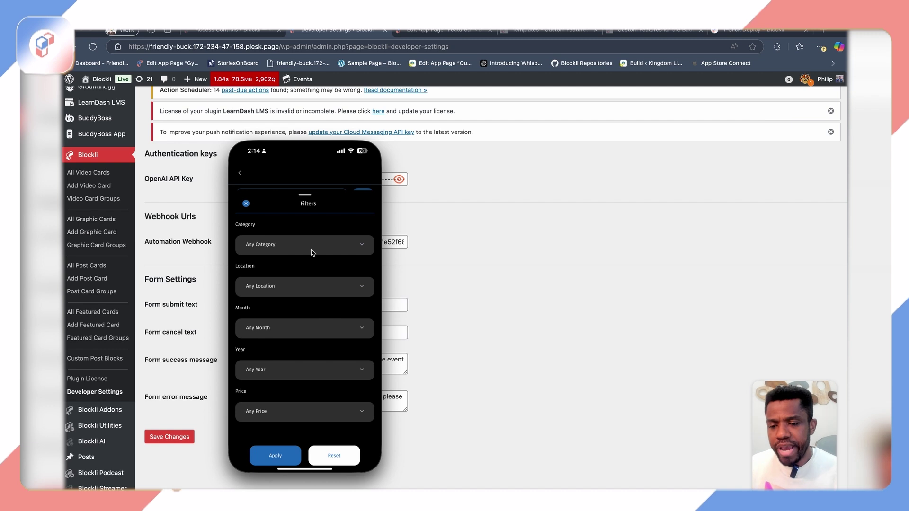
# - Examine the Category, Location, Month, Year and Price filter options of the MEC Events directory
pyautogui.click(364, 249)
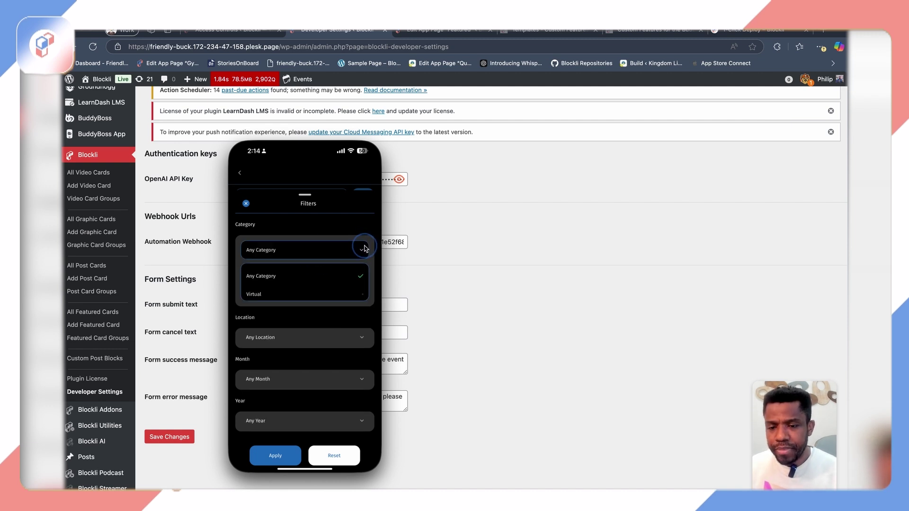
pyautogui.click(364, 249)
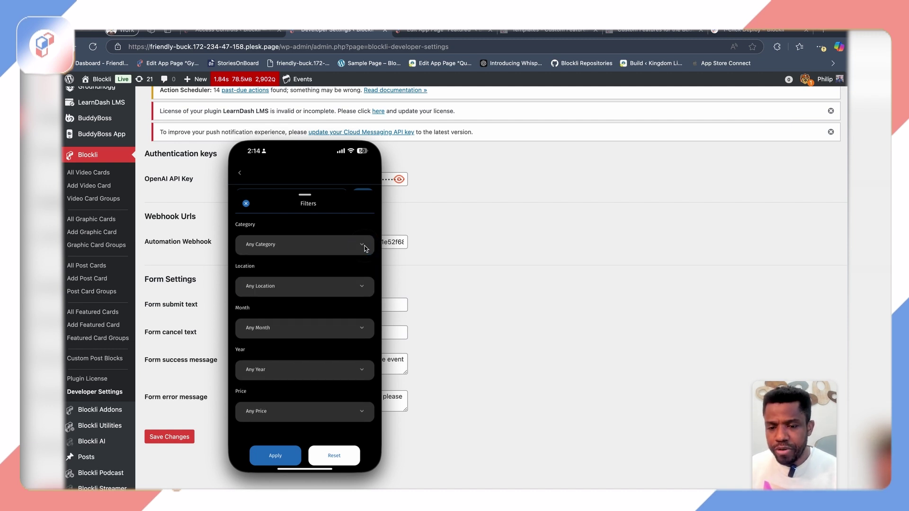
pyautogui.click(362, 287)
pyautogui.click(362, 286)
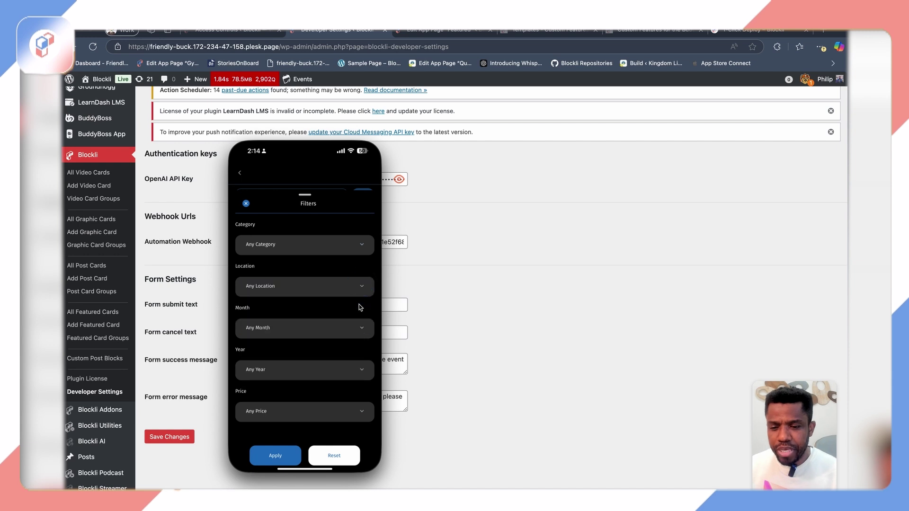
pyautogui.click(363, 330)
pyautogui.click(364, 331)
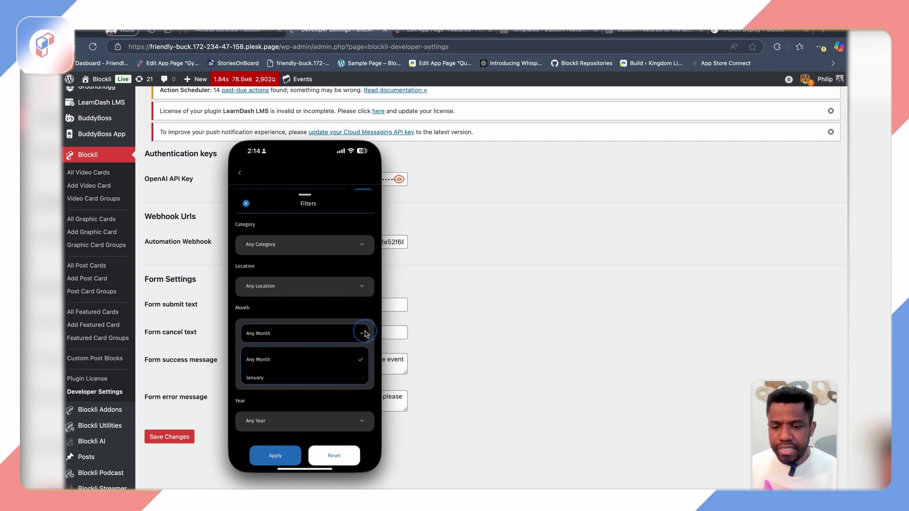
pyautogui.click(360, 371)
pyautogui.click(363, 370)
pyautogui.click(368, 416)
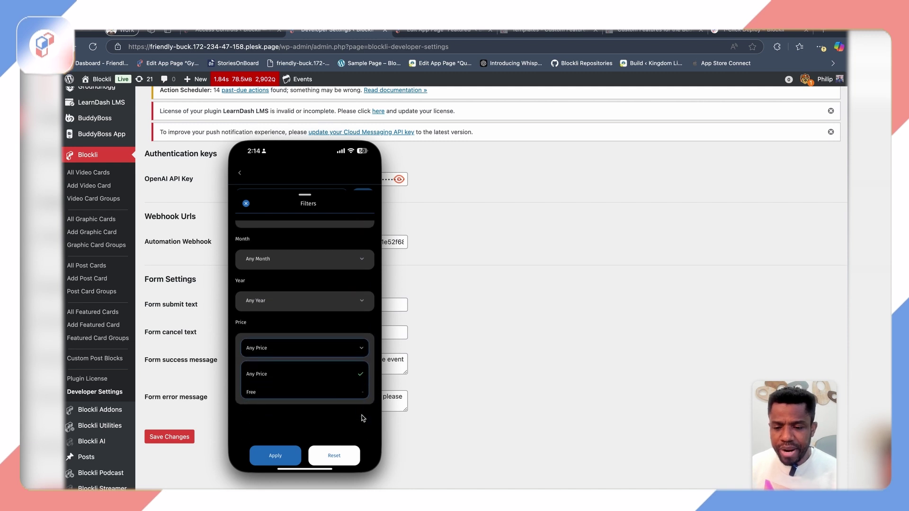
pyautogui.scroll(-3, 320, 416)
pyautogui.scroll(3, 290, 413)
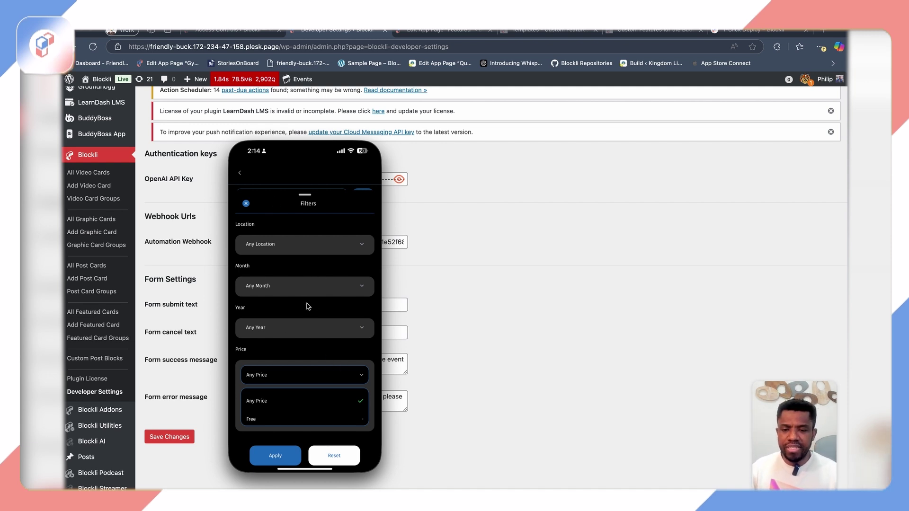
pyautogui.scroll(3, 306, 306)
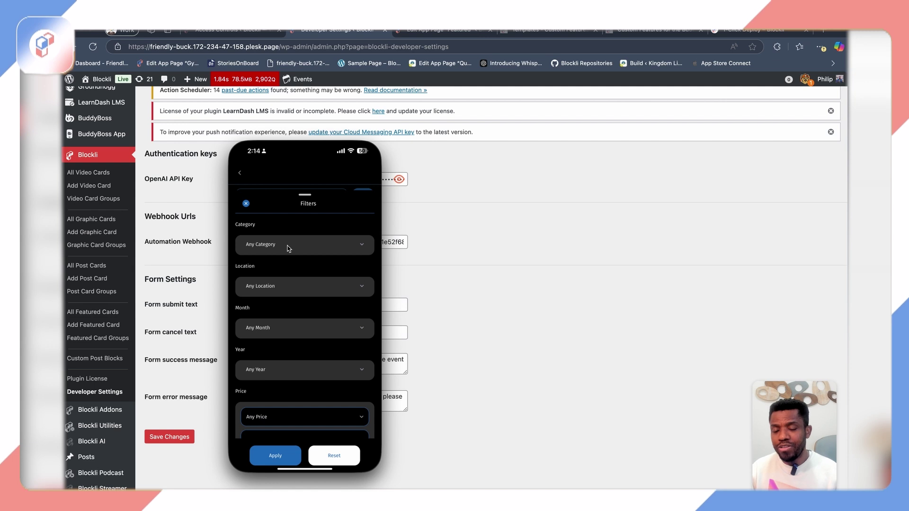
pyautogui.click(279, 290)
pyautogui.click(279, 290)
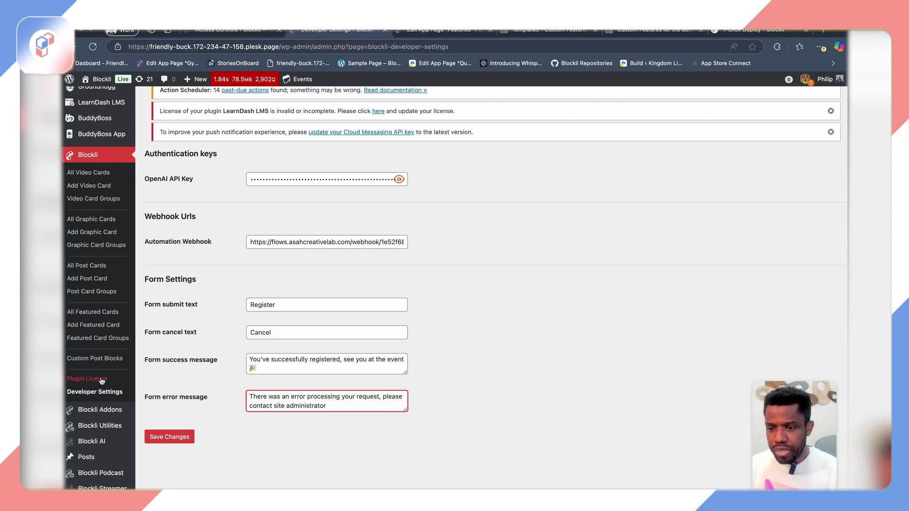
# - Open the Custom Post Blocks field mapping in WordPress and examine the Detail Screen Fields of the event post type below Composable Cards
pyautogui.click(100, 362)
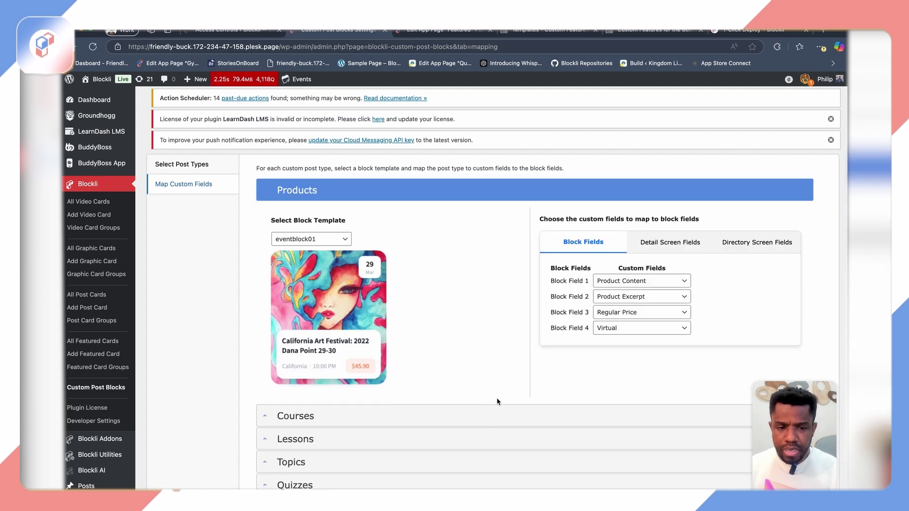
pyautogui.scroll(-6, 497, 400)
pyautogui.click(324, 289)
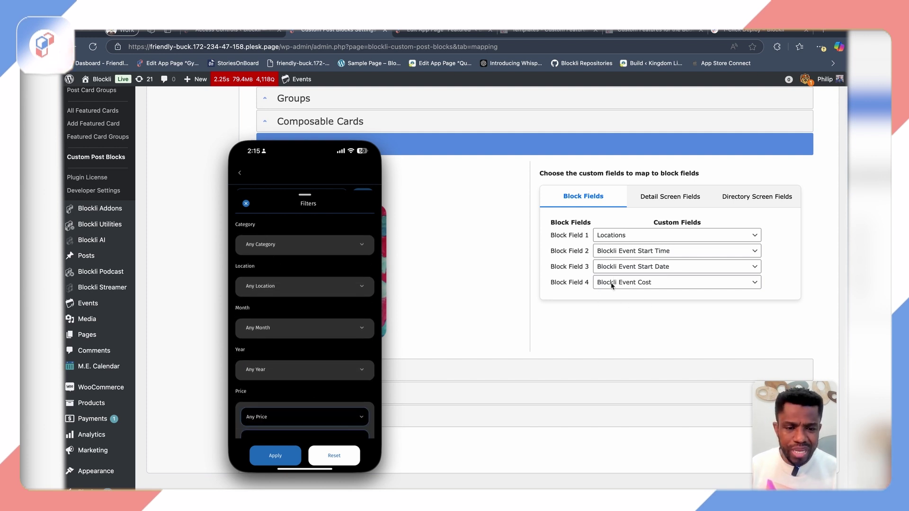
pyautogui.click(663, 199)
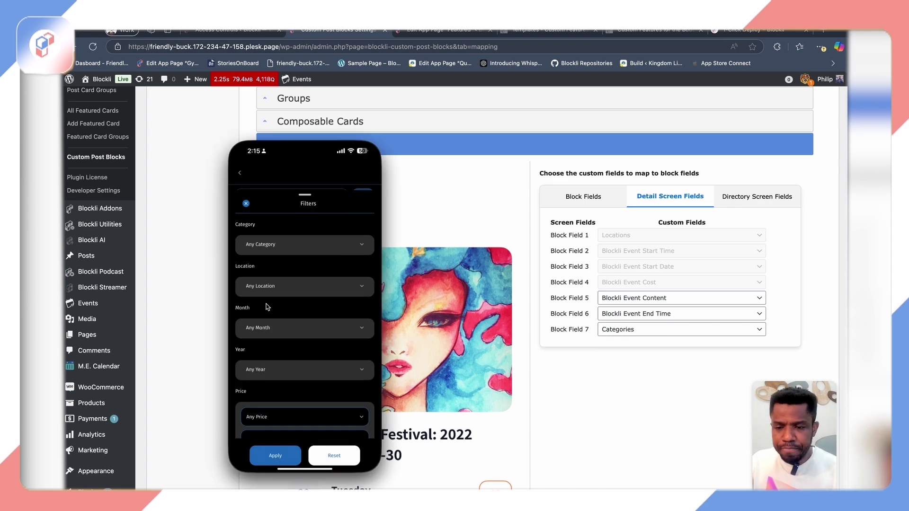
# - Set the Category filter to Virtual in the phone app's event filters
pyautogui.click(293, 248)
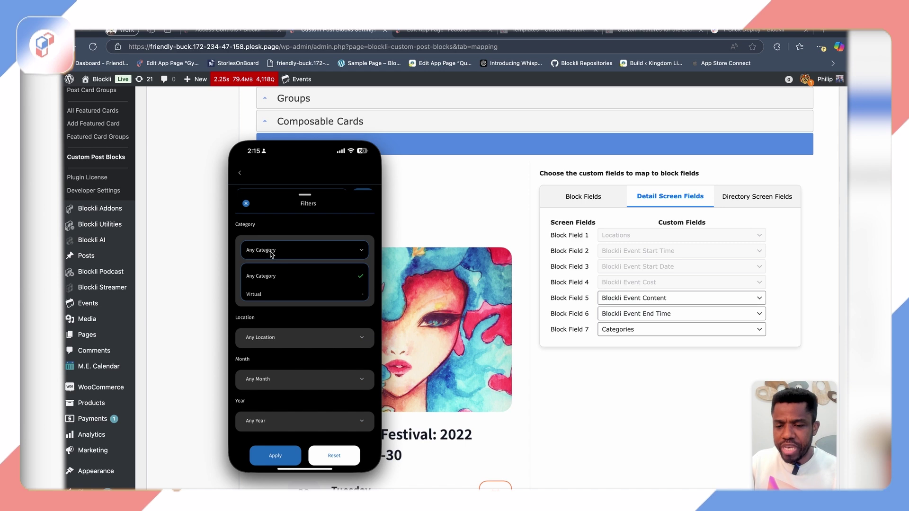
pyautogui.scroll(-2, 278, 293)
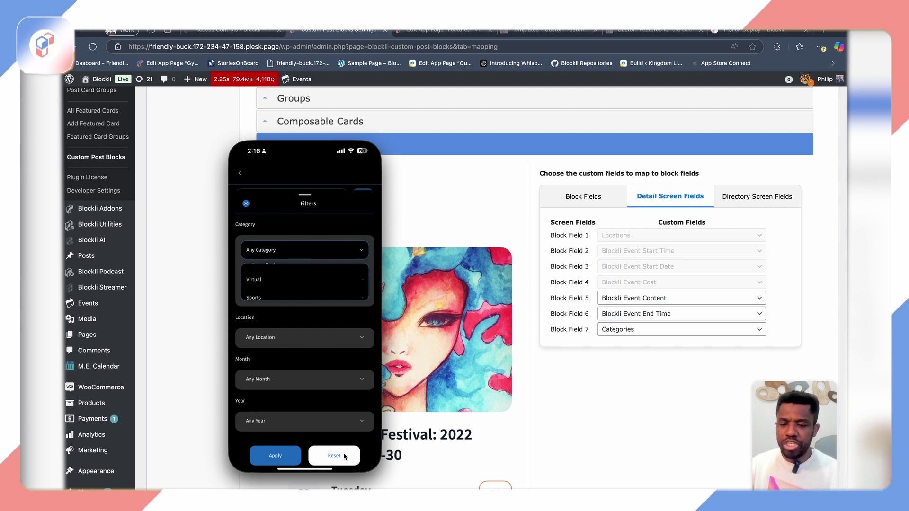
pyautogui.scroll(-3, 322, 324)
pyautogui.click(295, 374)
pyautogui.scroll(3, 313, 360)
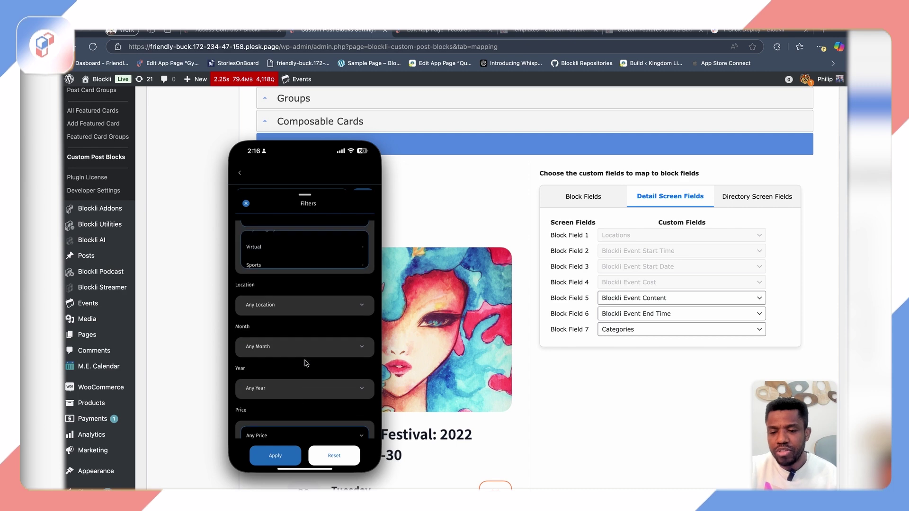
pyautogui.scroll(-2, 342, 350)
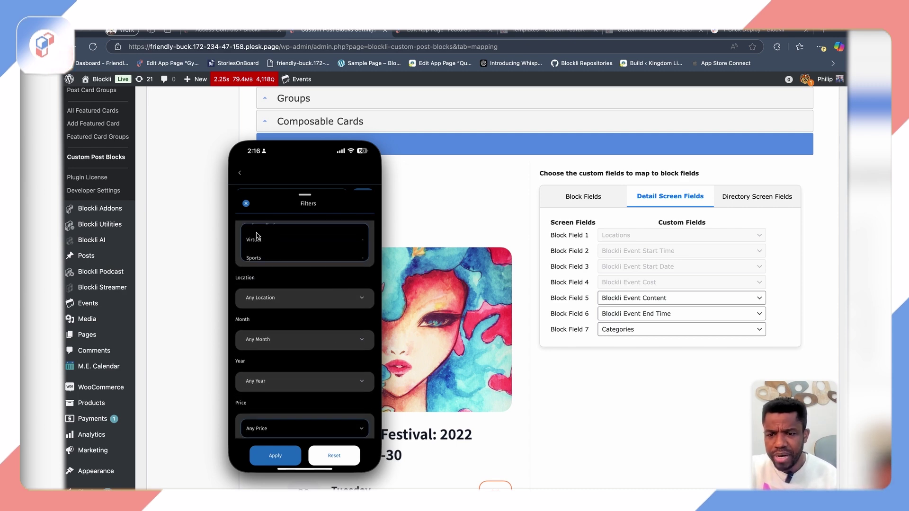
pyautogui.scroll(-2, 258, 237)
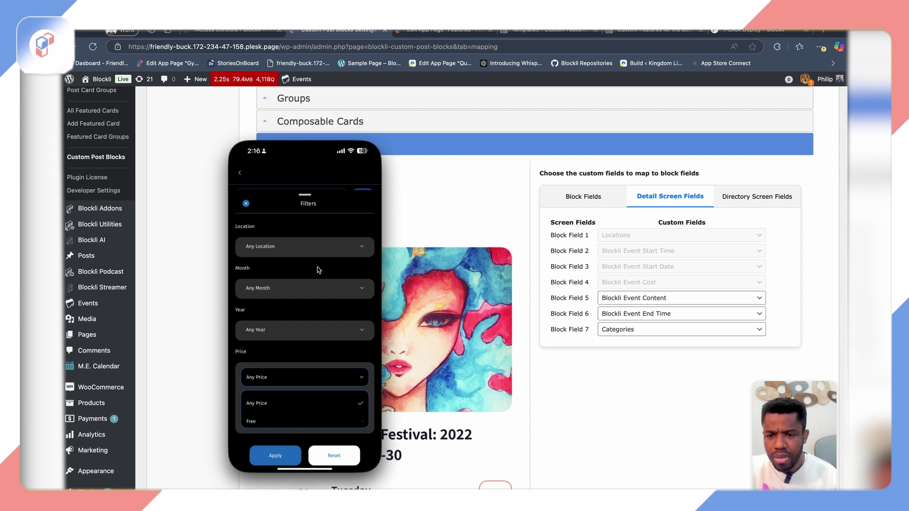
pyautogui.scroll(2, 352, 251)
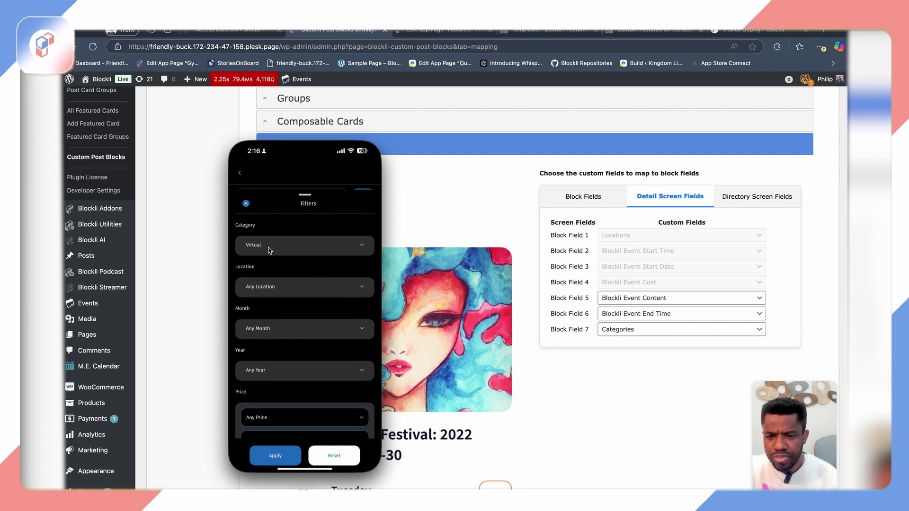
# - Apply the Virtual category filter, view the details of the Apple WWDC event, and return to the directory
pyautogui.click(273, 456)
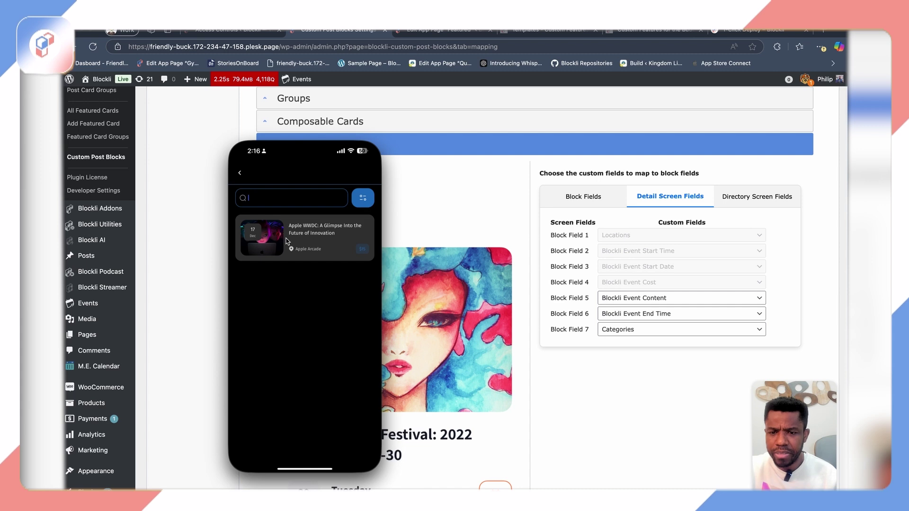
pyautogui.click(317, 243)
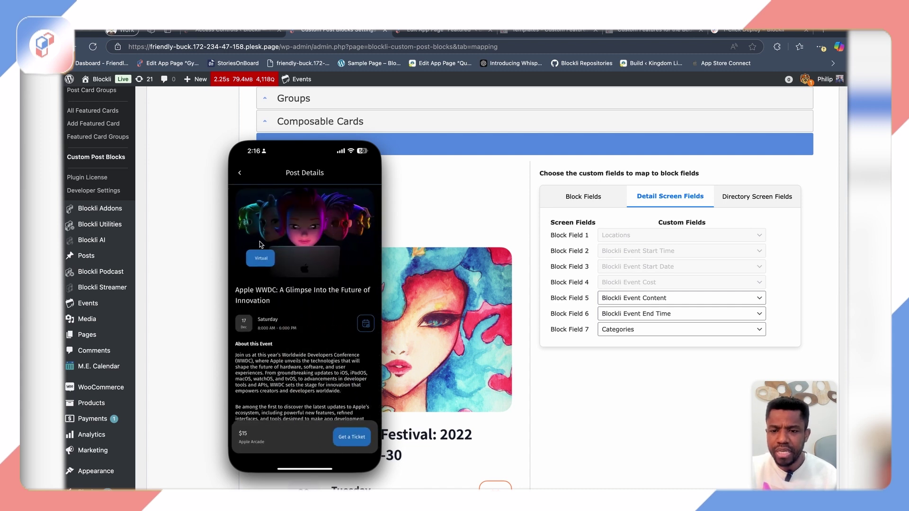
pyautogui.click(240, 173)
# - Reset the event directory filters and return to the phone app's Featured screen
pyautogui.click(360, 194)
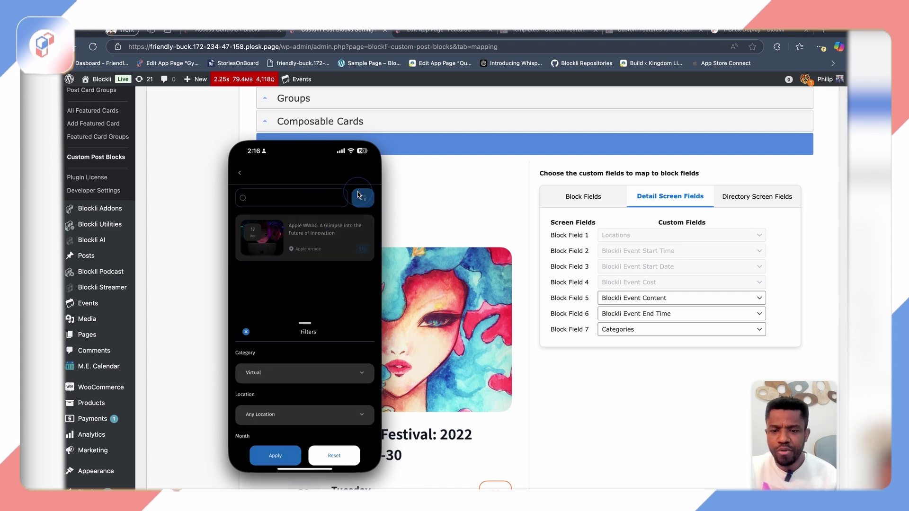
pyautogui.click(349, 455)
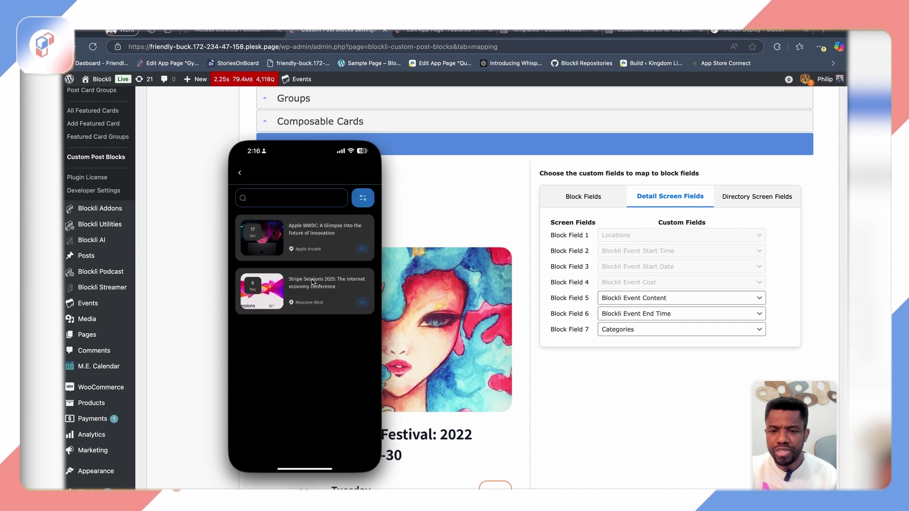
pyautogui.click(240, 173)
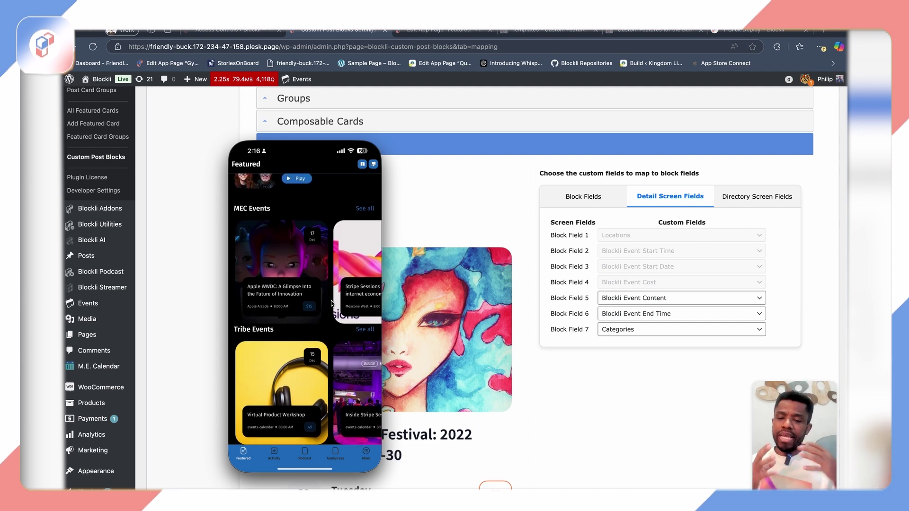
# - Switch to the Blockli website's Templates page and view the Event Go Template offer
pyautogui.click(540, 32)
pyautogui.scroll(-10, 441, 284)
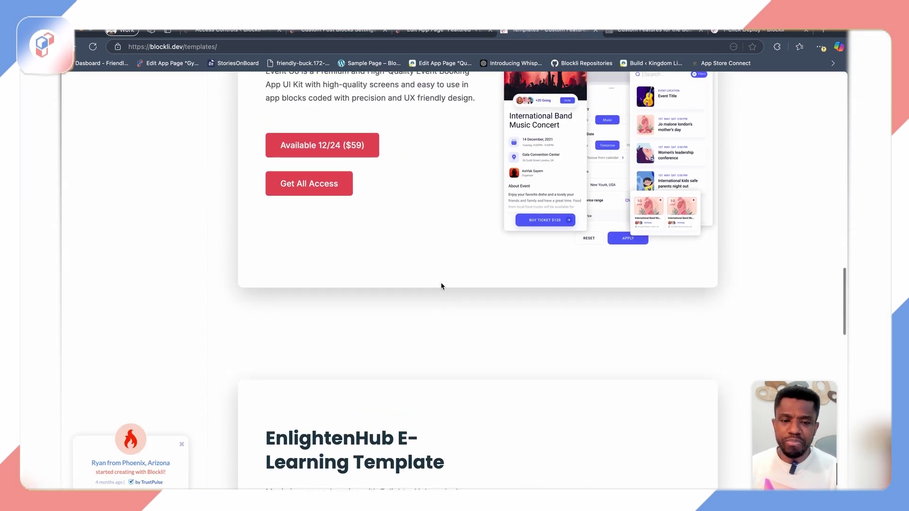
pyautogui.scroll(3, 441, 287)
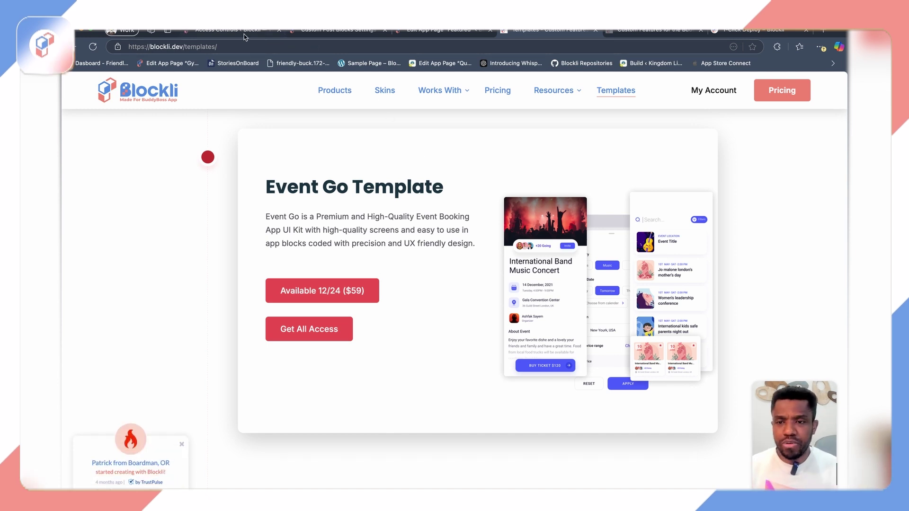
# - Return to the WordPress admin, go to the Blockli AI templates list, and open the Resources block template for editing
pyautogui.click(228, 30)
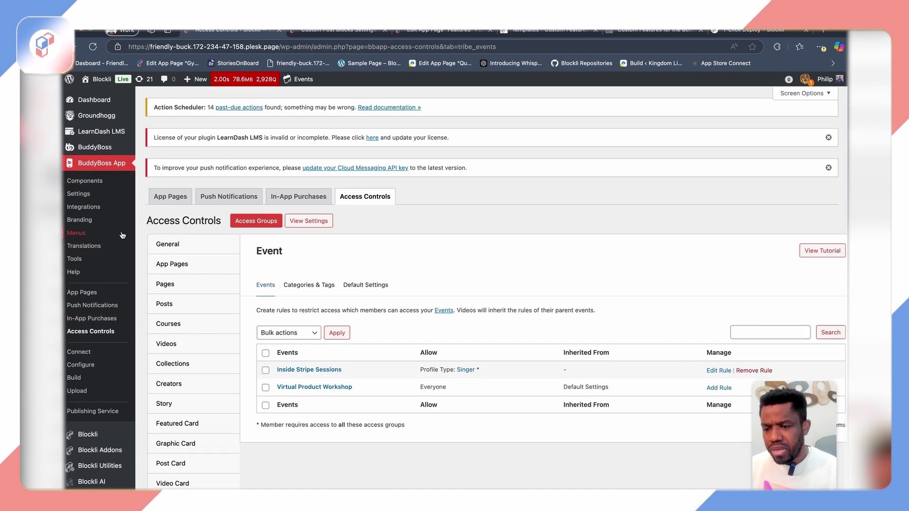
pyautogui.scroll(-5, 109, 308)
pyautogui.moveTo(111, 317)
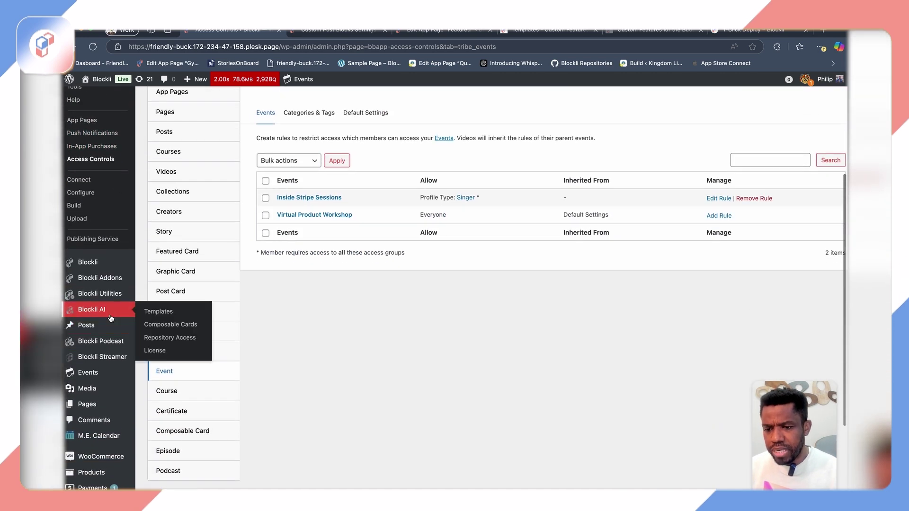
pyautogui.click(163, 318)
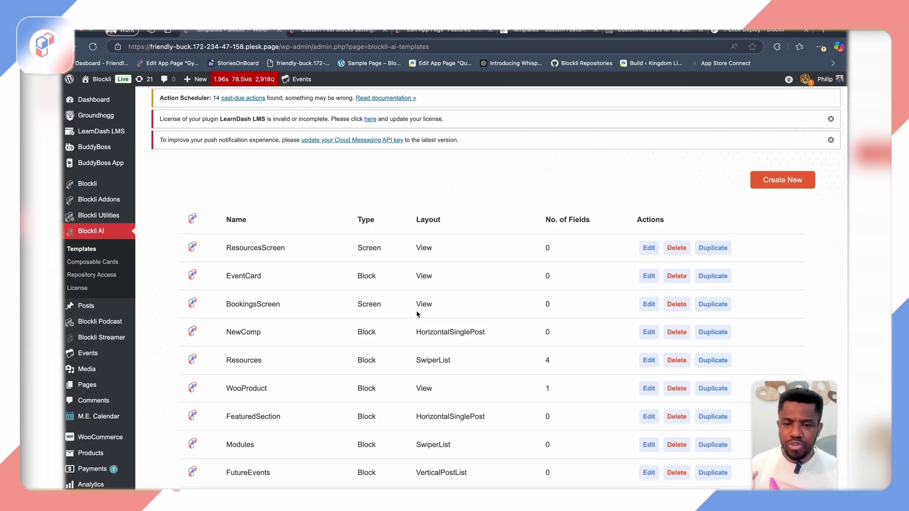
pyautogui.scroll(-2, 624, 312)
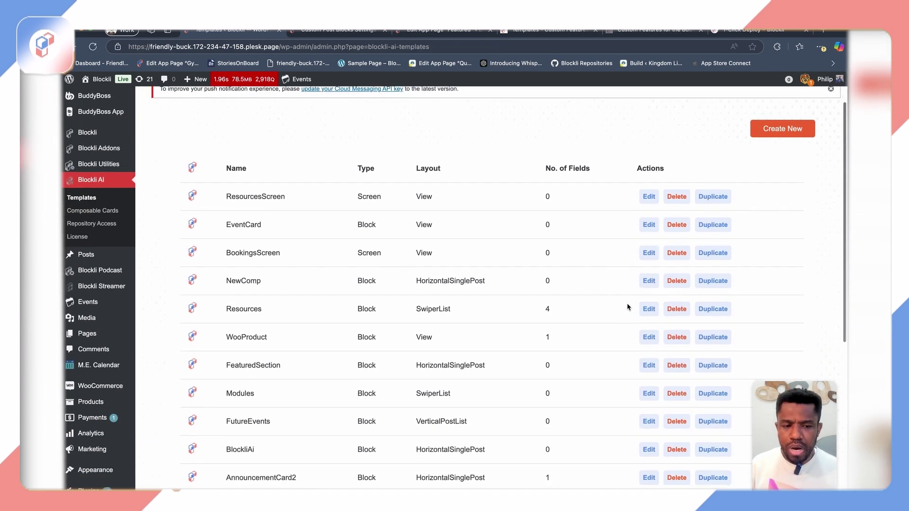
pyautogui.scroll(-2, 363, 292)
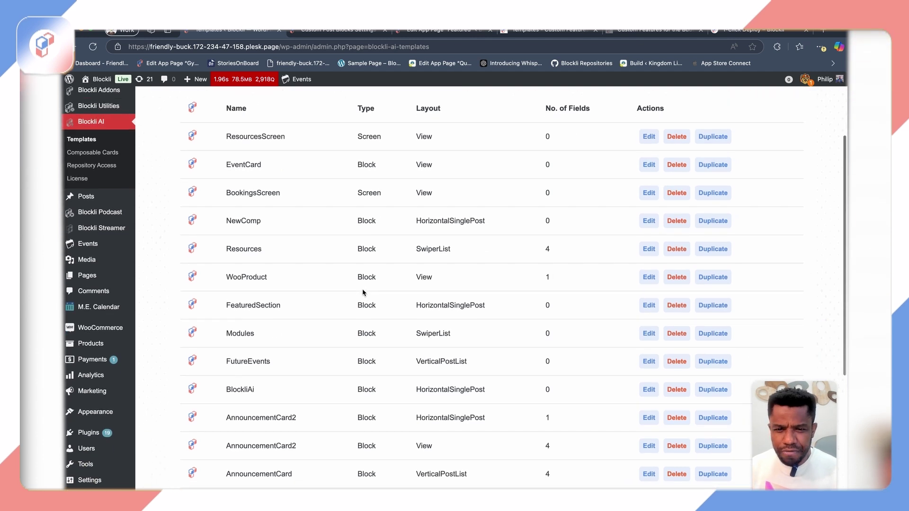
pyautogui.click(646, 251)
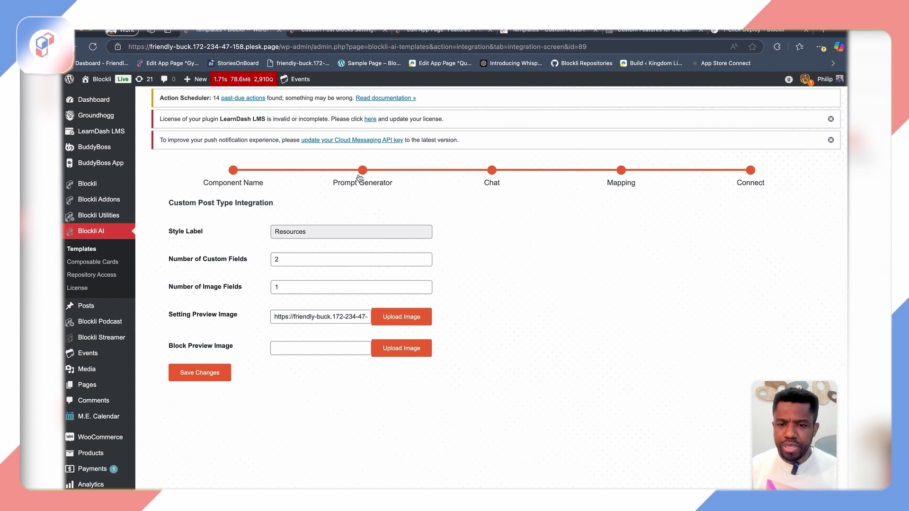
# - From the Resources template's Chat stage, run a Quick Preview, launch the Expo Snack to view the card, and close the preview
pyautogui.click(493, 173)
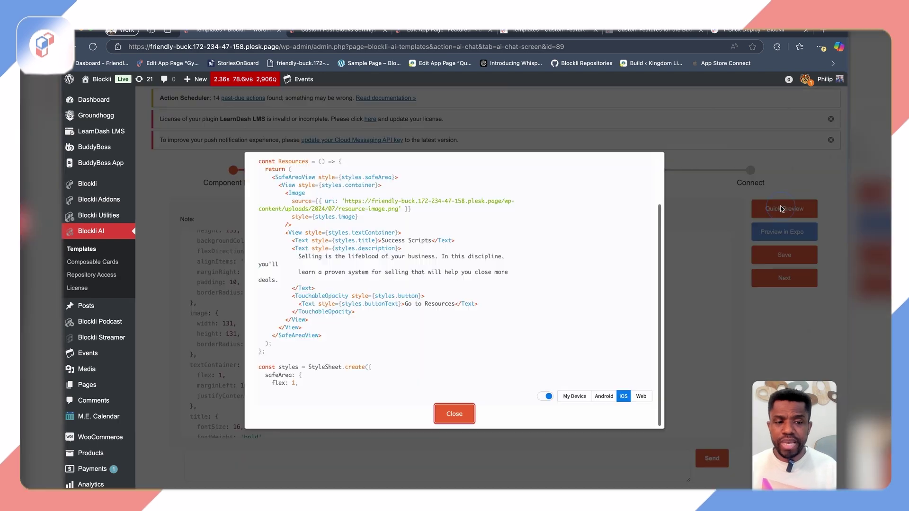
pyautogui.click(782, 209)
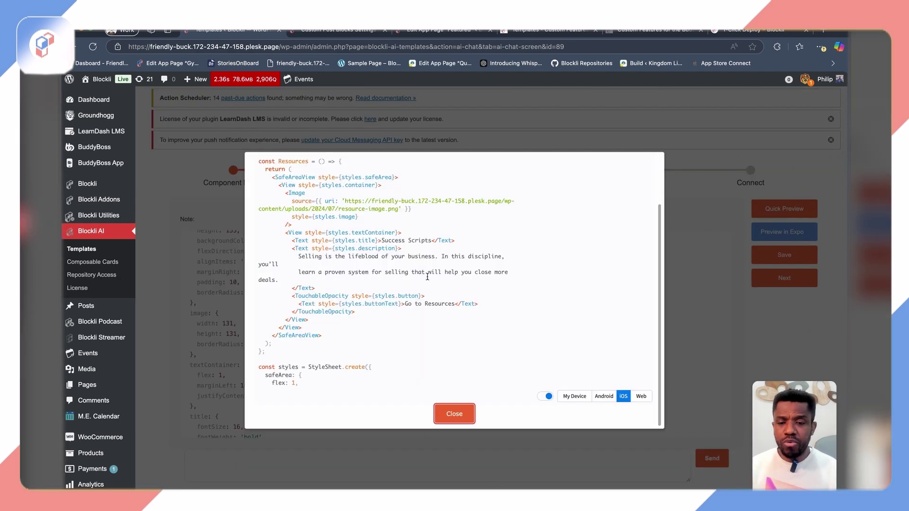
pyautogui.scroll(2, 376, 280)
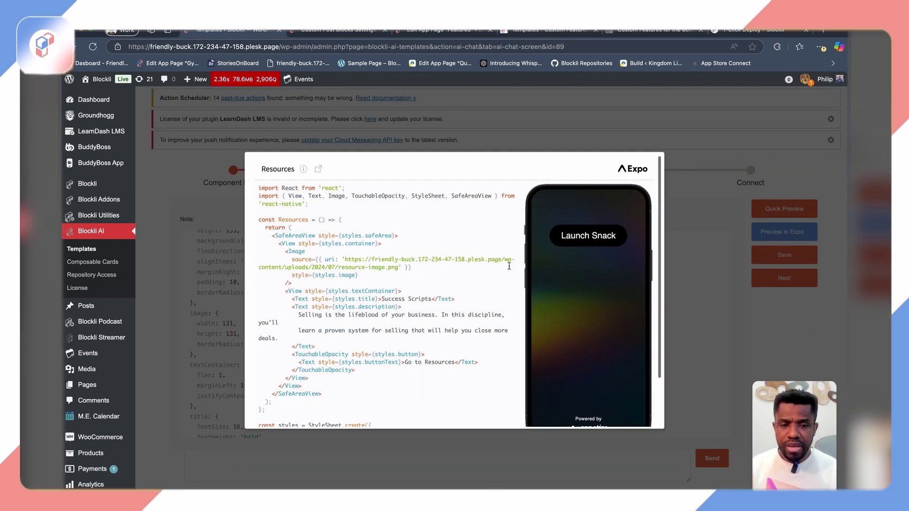
pyautogui.scroll(-1, 590, 235)
pyautogui.click(588, 217)
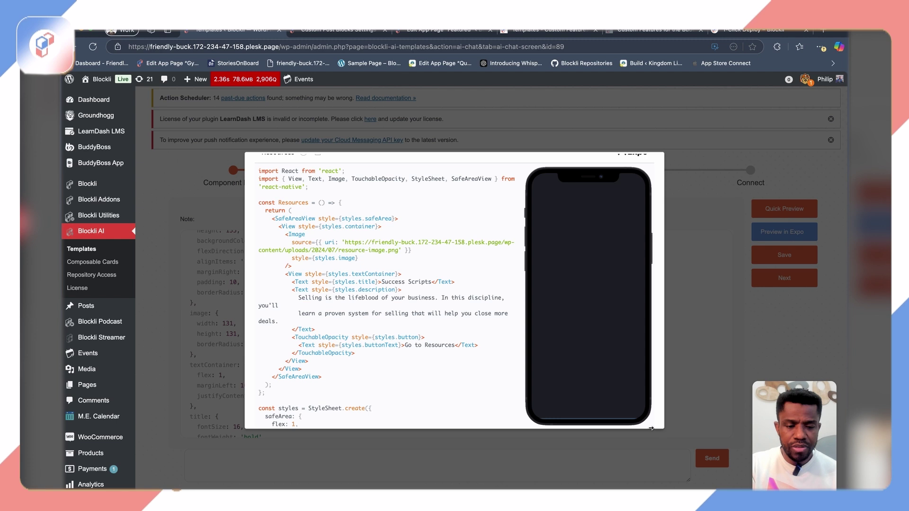
pyautogui.click(610, 312)
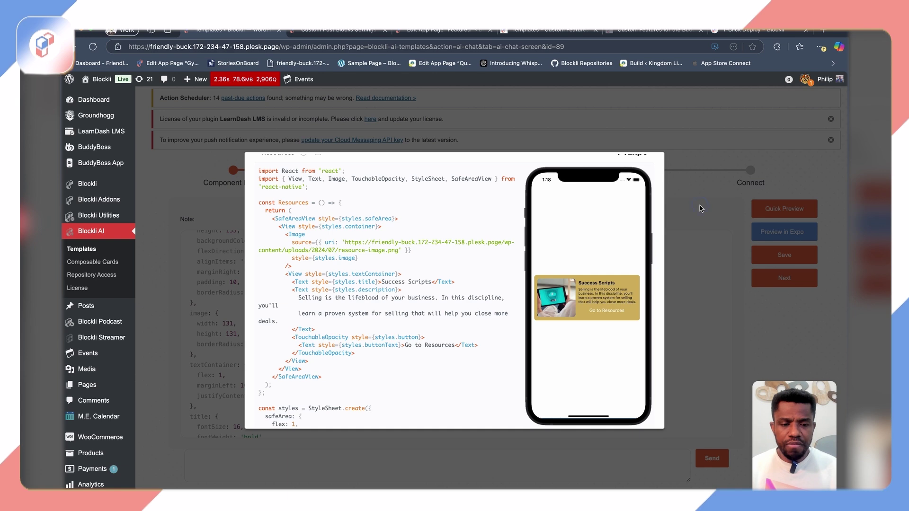
pyautogui.scroll(-2, 610, 327)
pyautogui.click(454, 414)
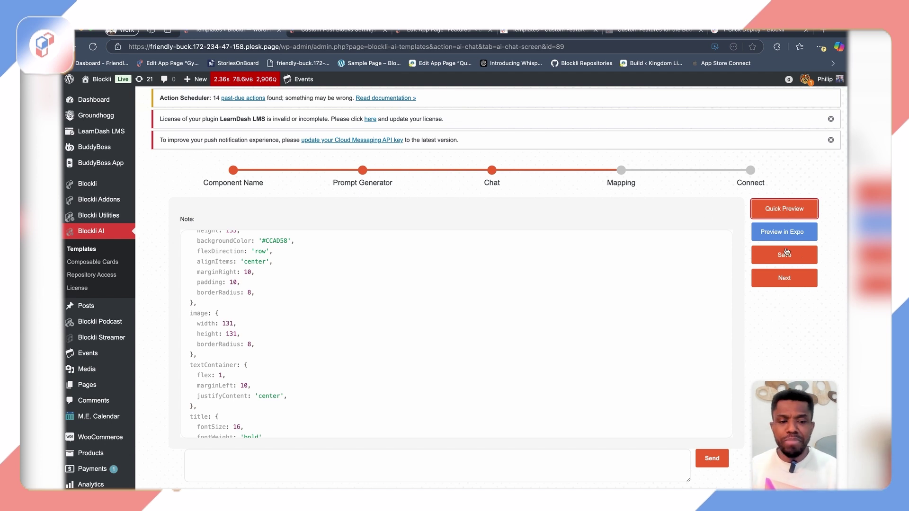
# - Go to the Resources template's Mapping stage and examine its detail screen choices and the component code with custom field placeholders
pyautogui.click(622, 174)
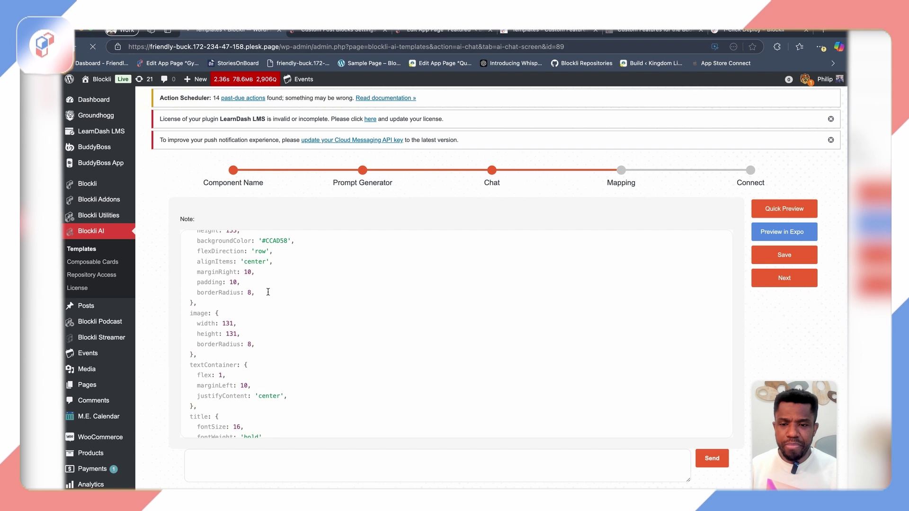
pyautogui.scroll(-5, 401, 296)
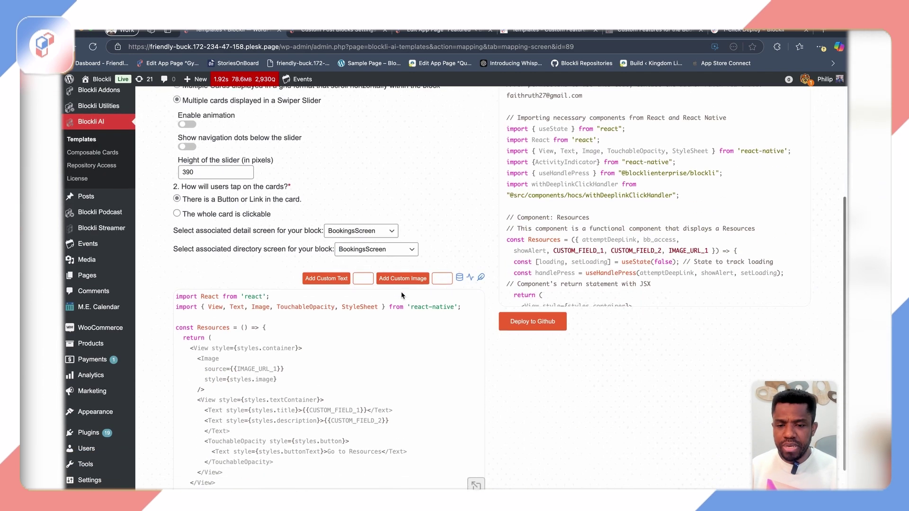
pyautogui.click(383, 230)
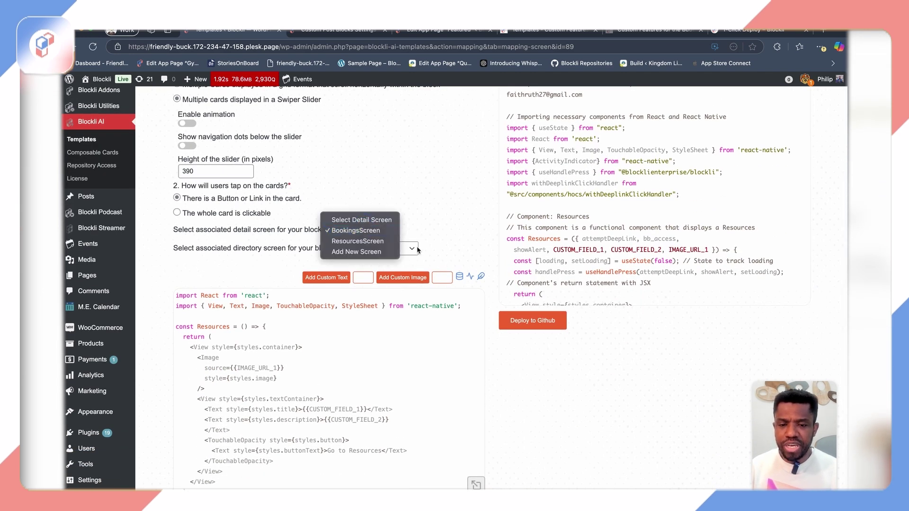
pyautogui.click(383, 231)
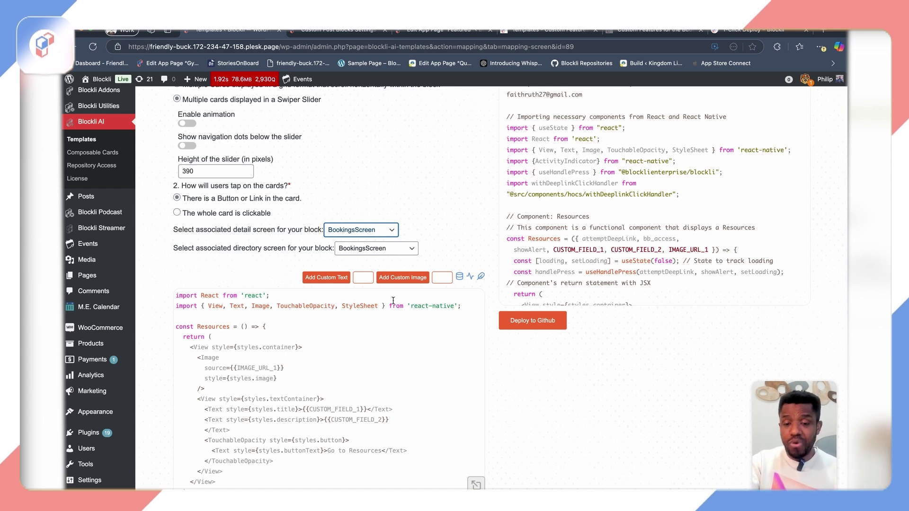
pyautogui.scroll(-5, 390, 303)
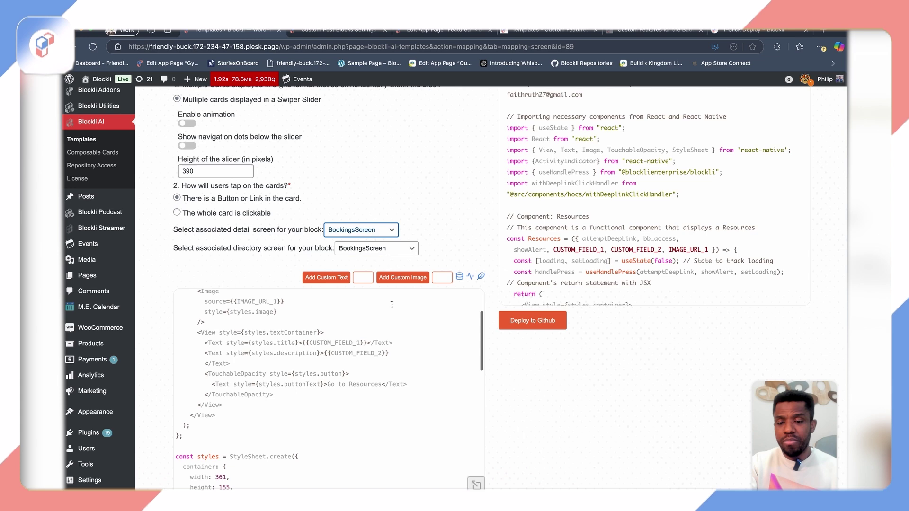
pyautogui.scroll(5, 438, 312)
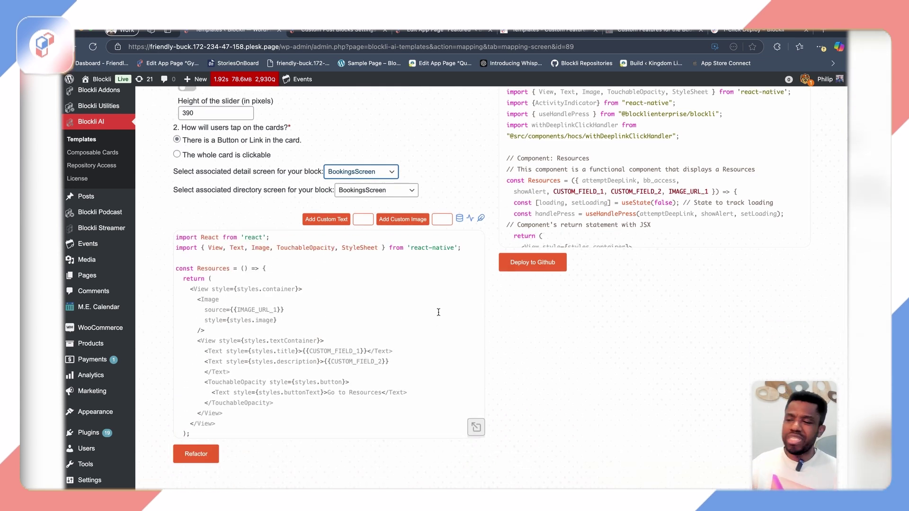